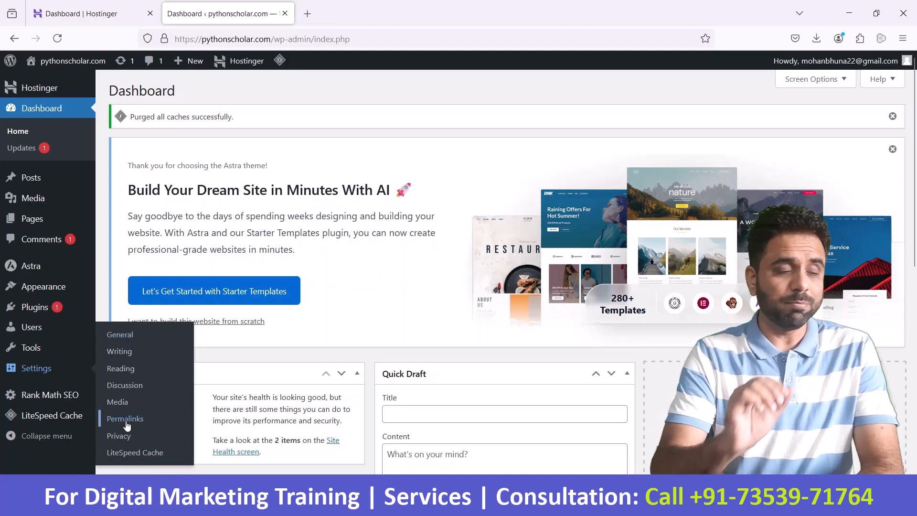
Step: Open the General settings and set the Site Title to "Python Blog"
click(124, 339)
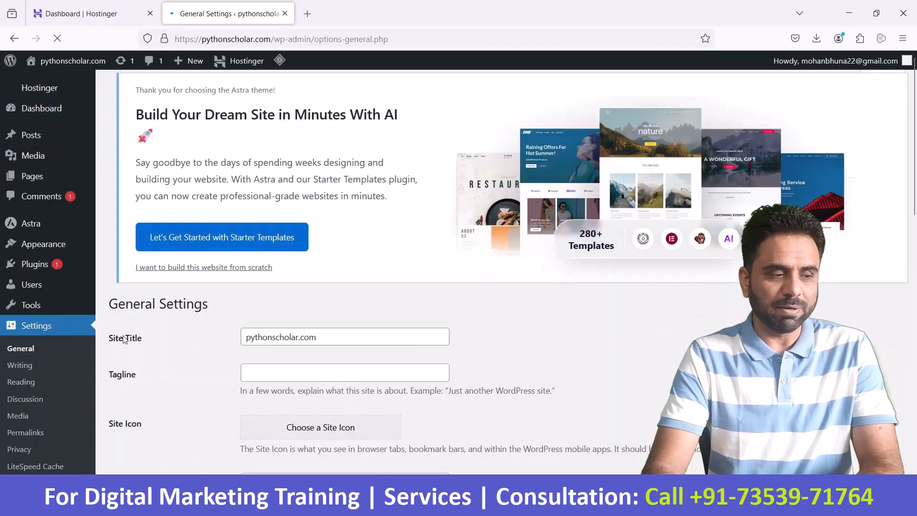
scroll(335, 335, down, 3)
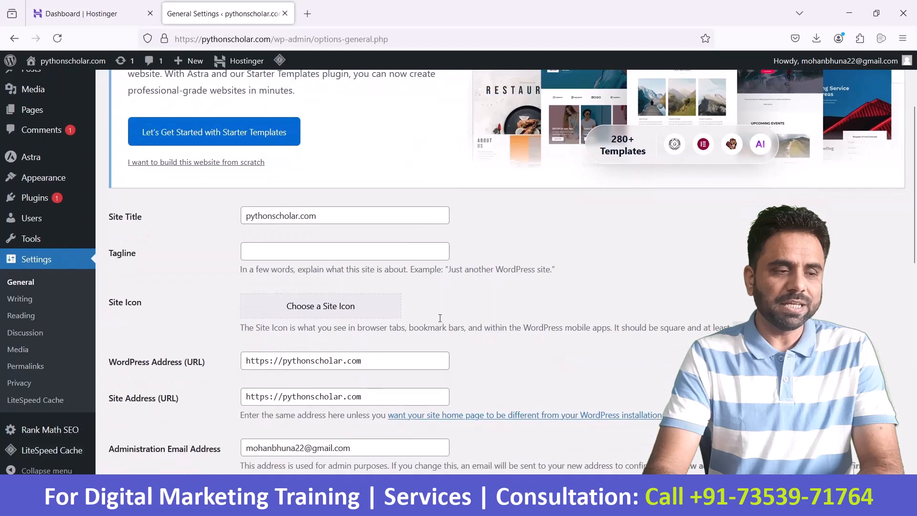
drag(356, 214, 225, 221)
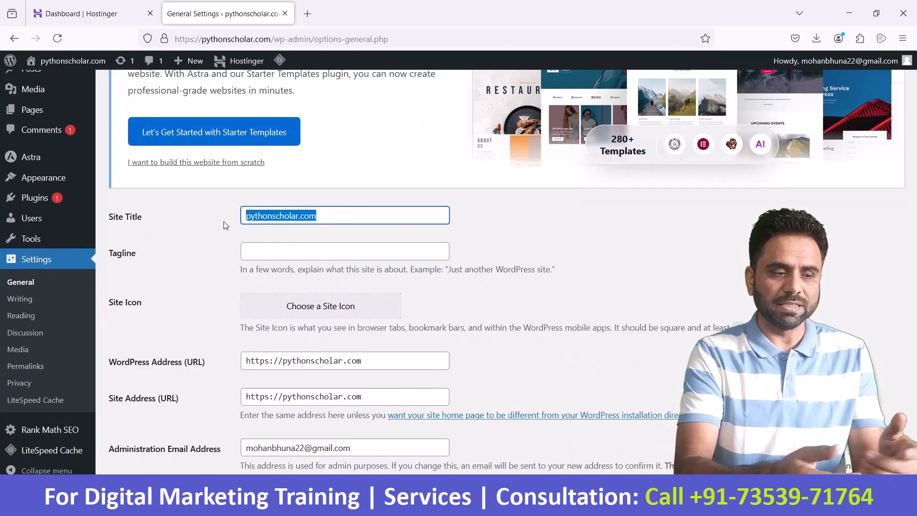
text(Pyt)
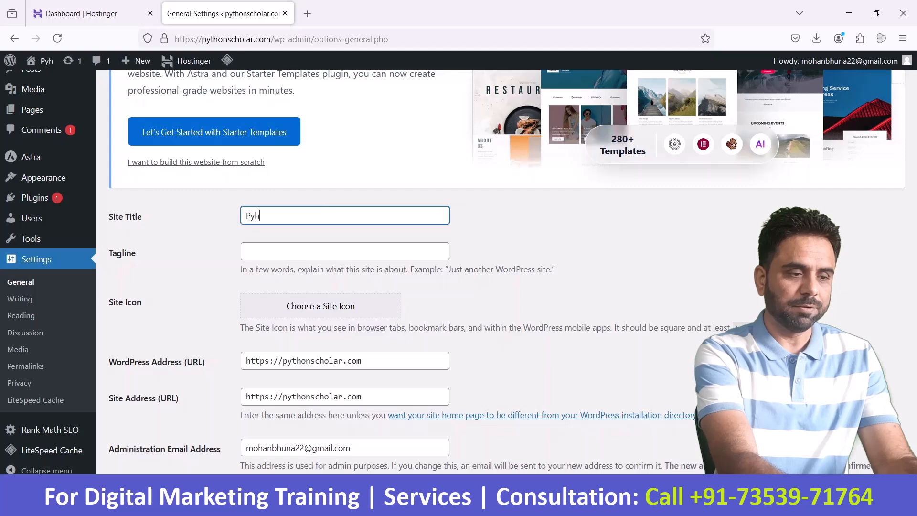
text(hon)
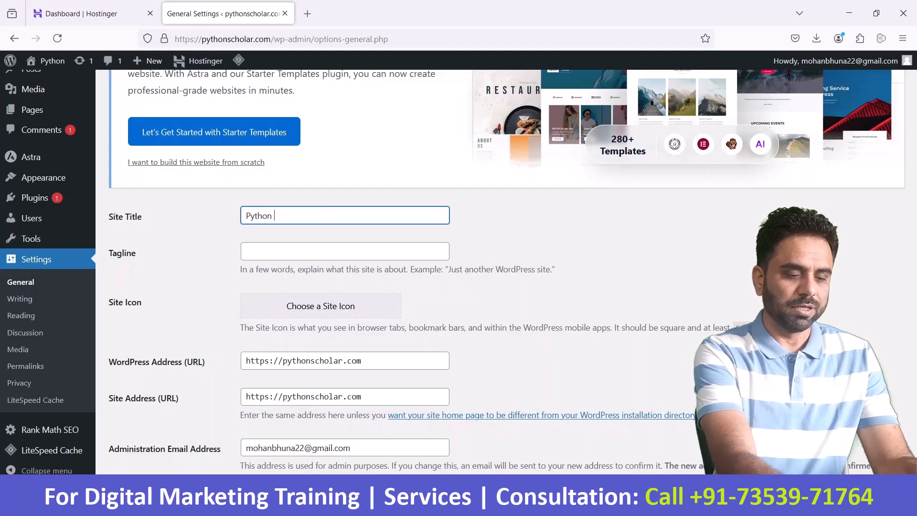
text( Blog)
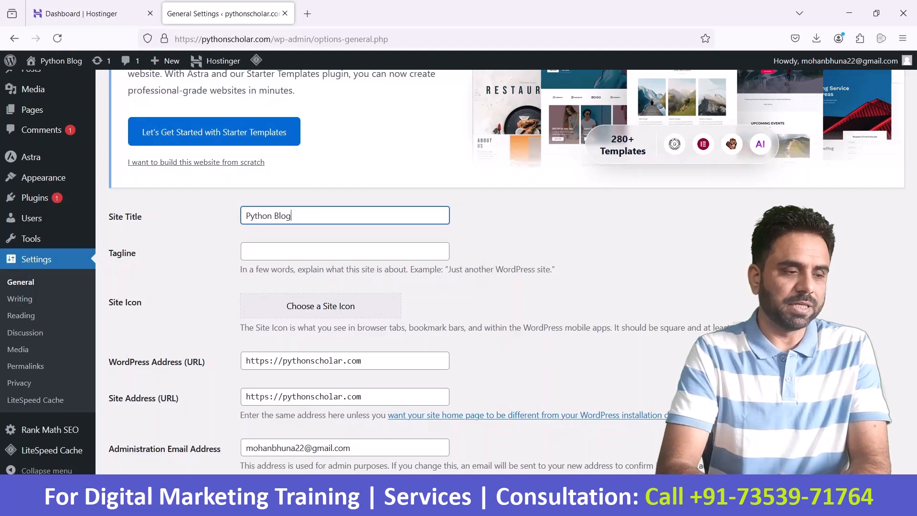
Step: Set the site's Tagline to "Learn Python The Best Way"
click(268, 252)
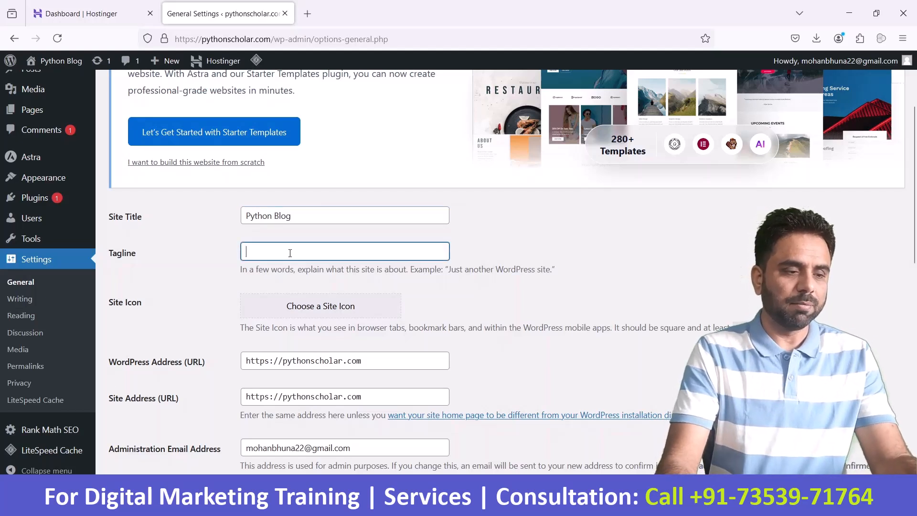
text(Learn )
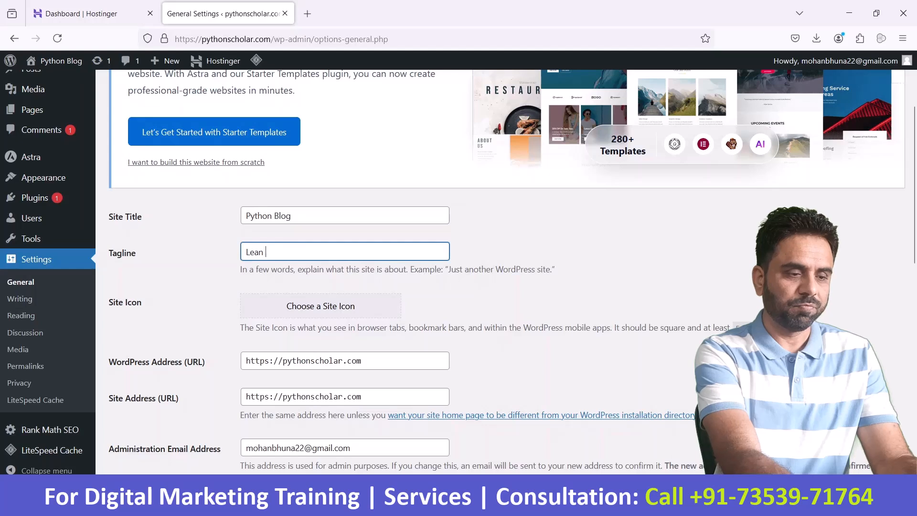
text(Python)
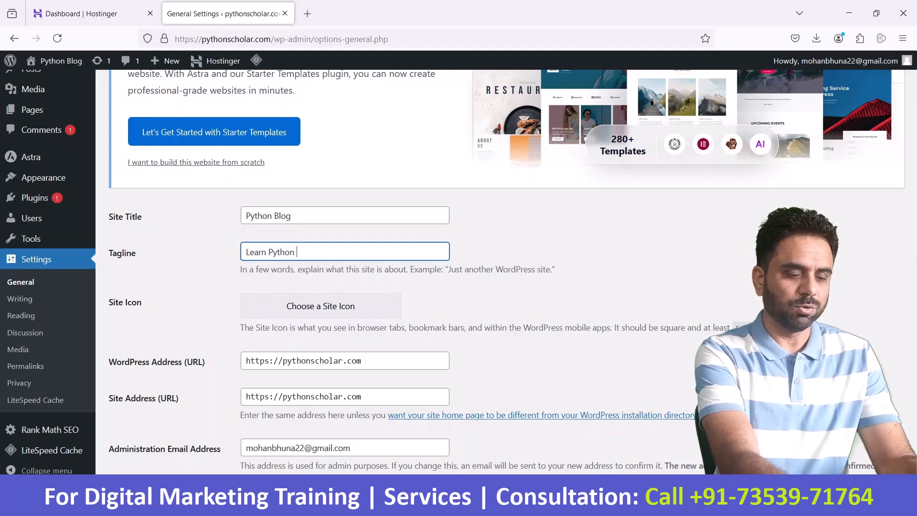
text( The Best Way)
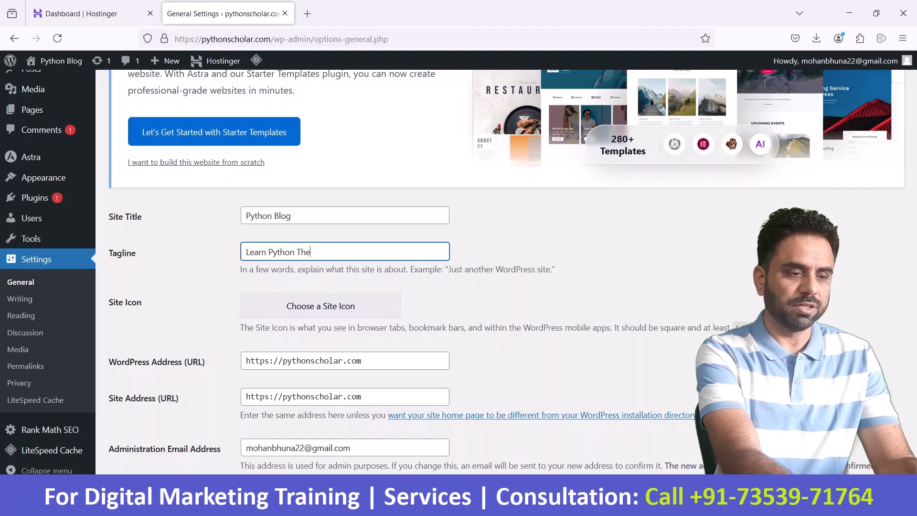
Step: Examine the Site Icon size requirement and the https prefix of the WordPress Address (URL)
scroll(351, 250, down, 2)
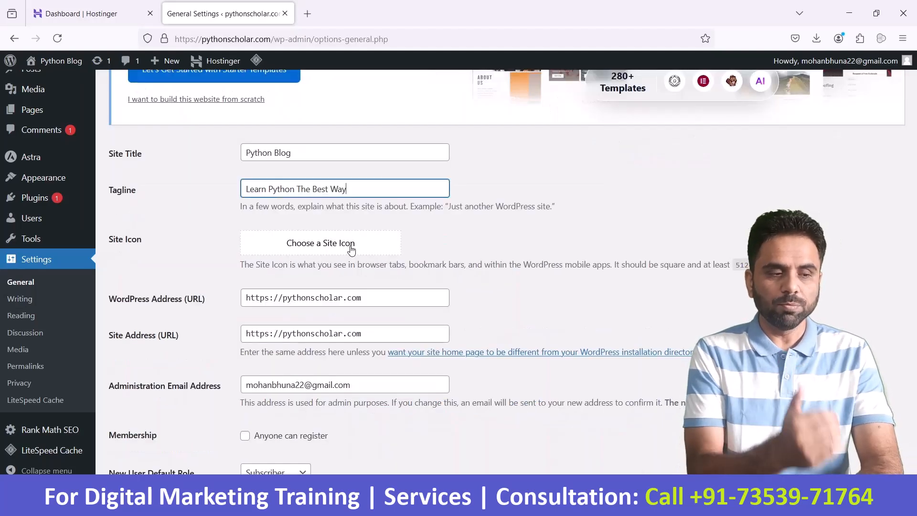
click(316, 247)
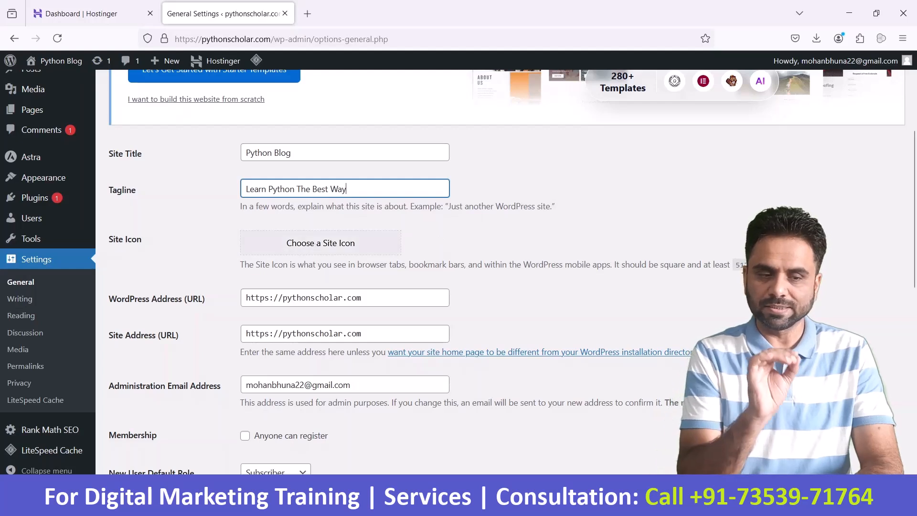
double_click(739, 267)
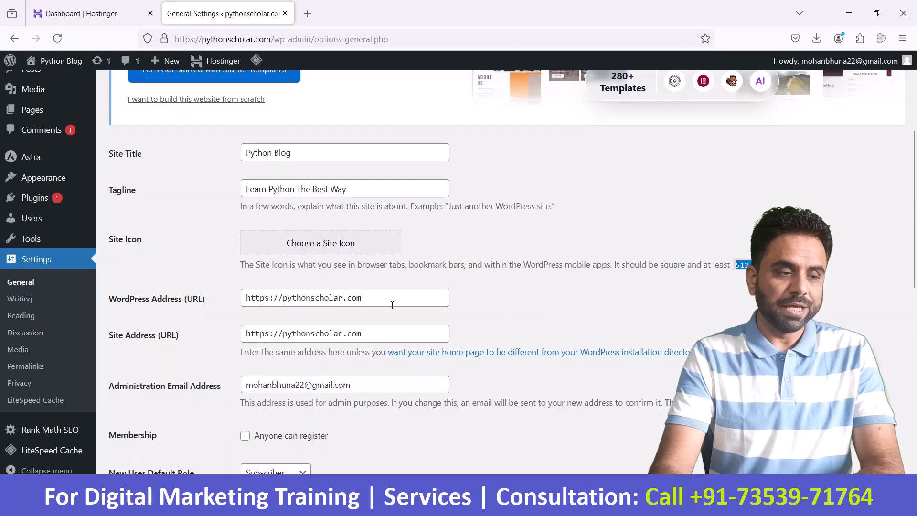
drag(389, 297, 242, 293)
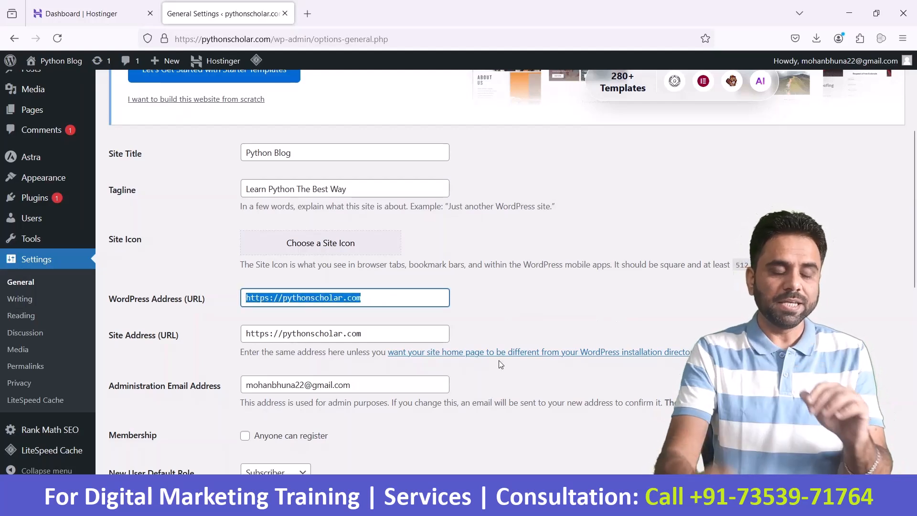
click(283, 299)
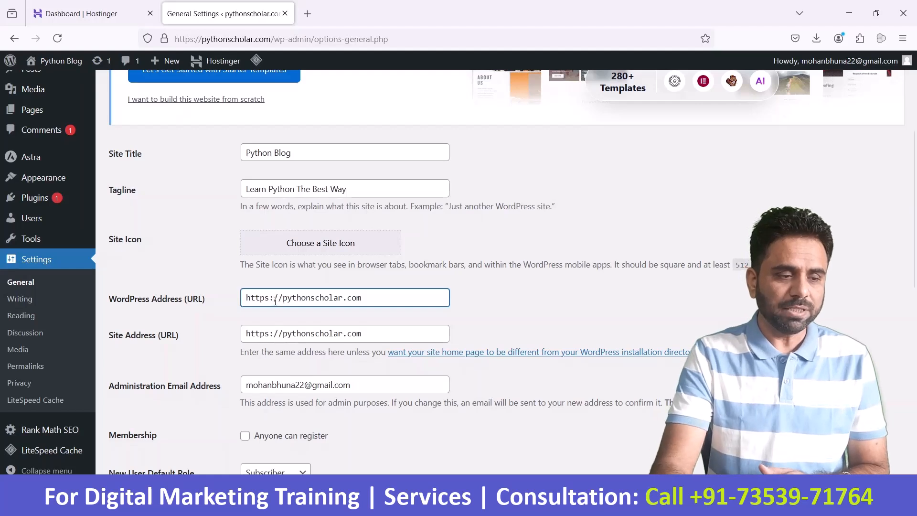
drag(266, 298, 270, 299)
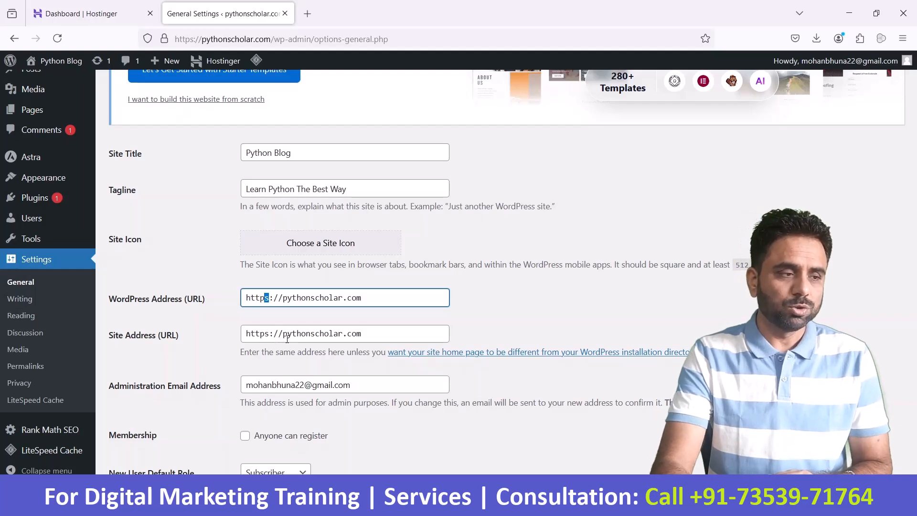
Step: Switch to the Hostinger dashboard and view the SSL certificate page for pythonscholar.com
click(102, 16)
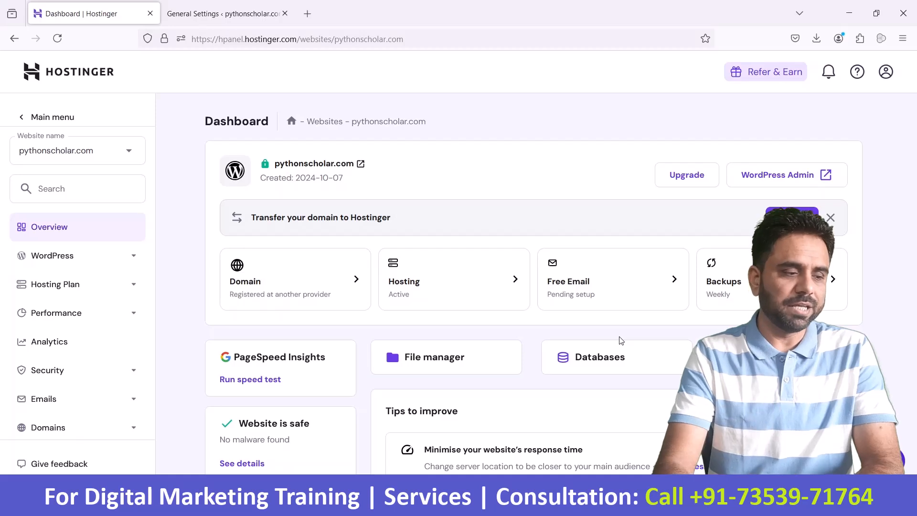
click(125, 376)
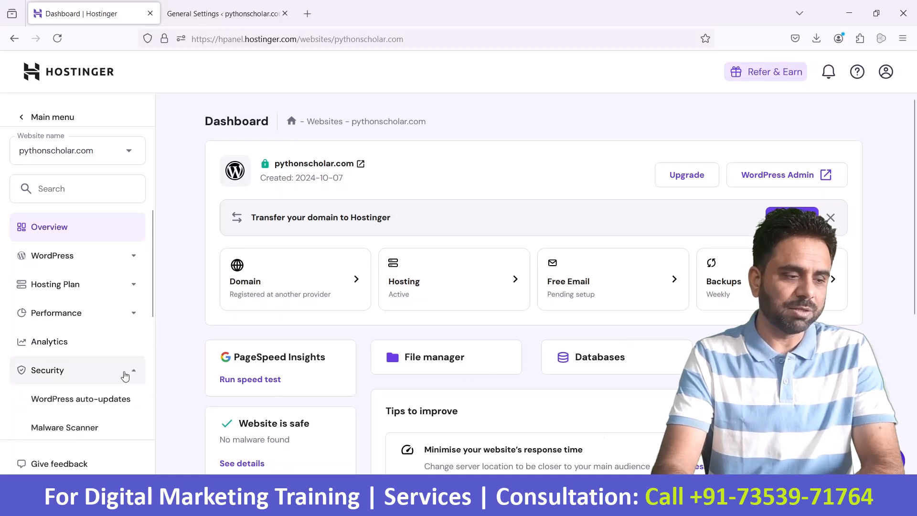
scroll(110, 349, down, 5)
click(57, 238)
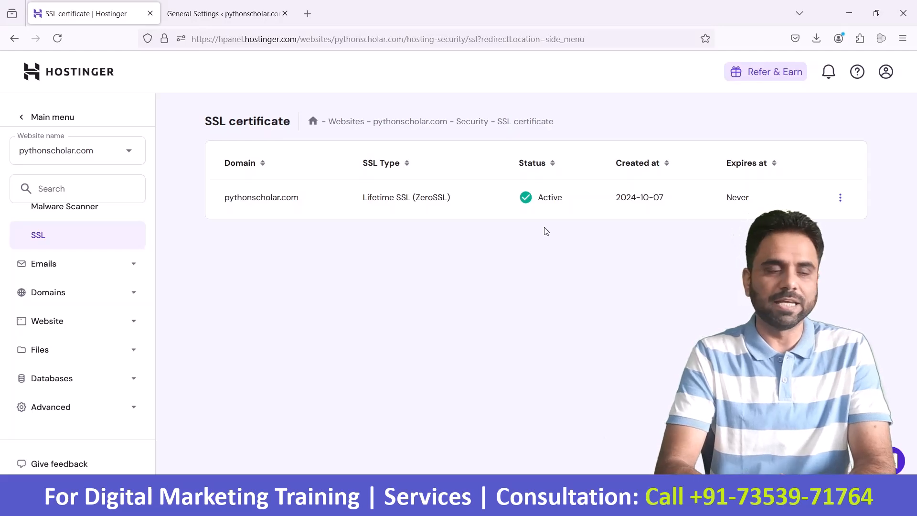
Step: Return to the WordPress General Settings and review the Administration Email Address
click(224, 14)
scroll(412, 265, down, 2)
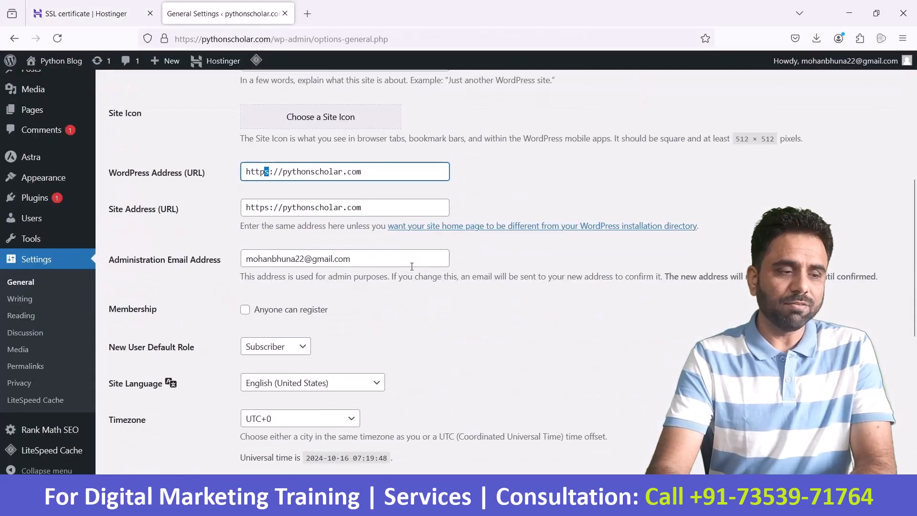
scroll(412, 266, down, 1)
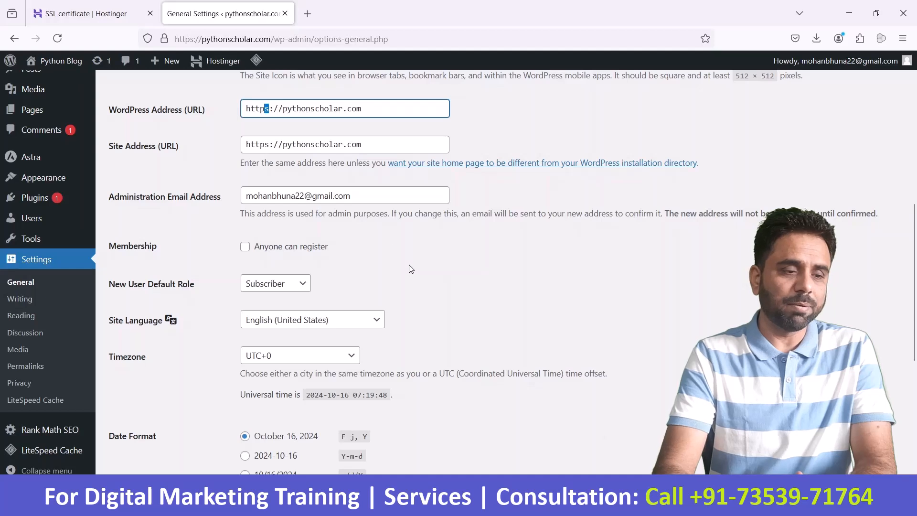
drag(356, 196, 233, 191)
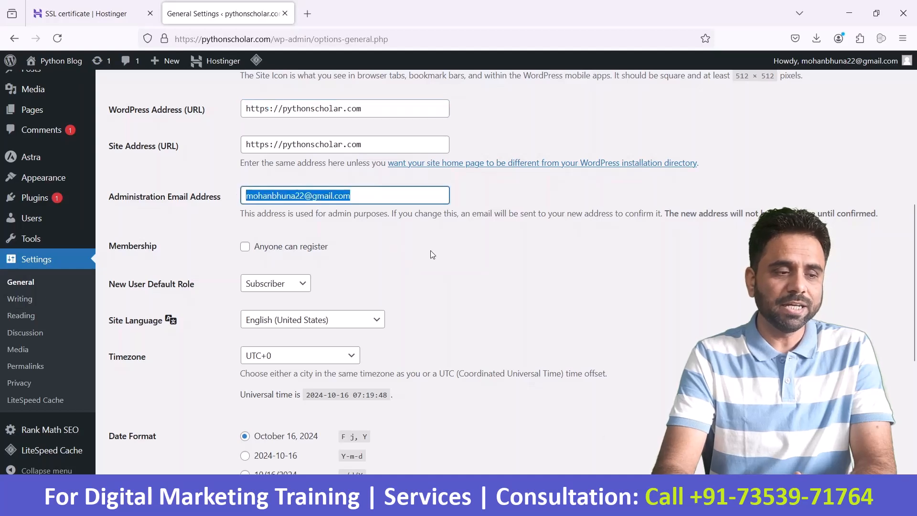
click(421, 255)
Step: Enable the "Anyone can register" membership option and clear it again
drag(112, 247, 170, 317)
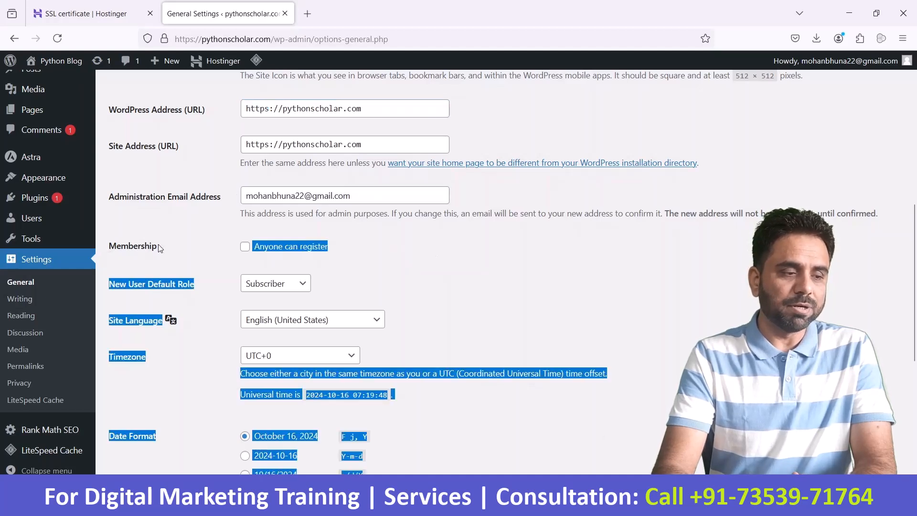
click(299, 258)
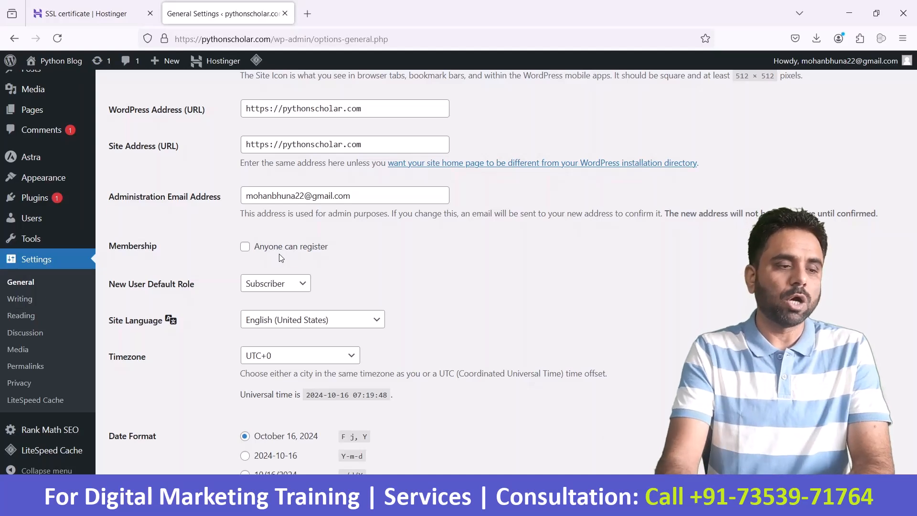
click(245, 247)
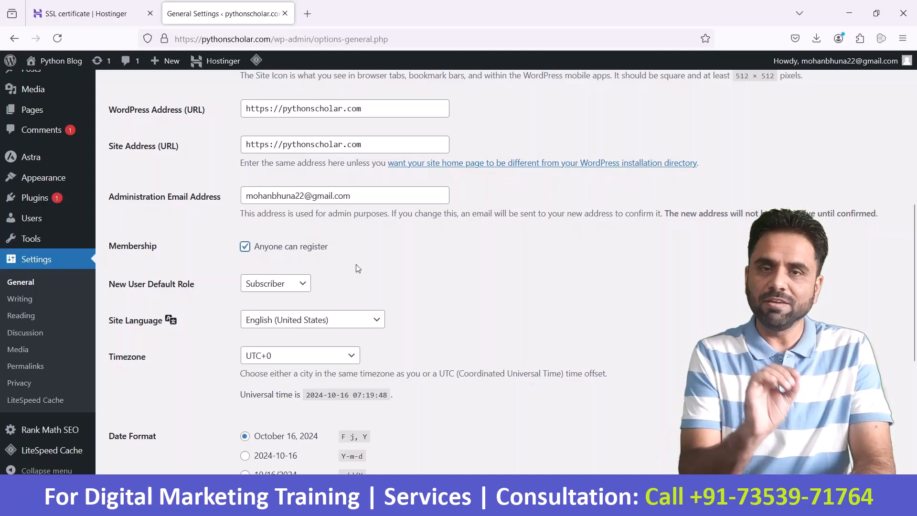
click(243, 250)
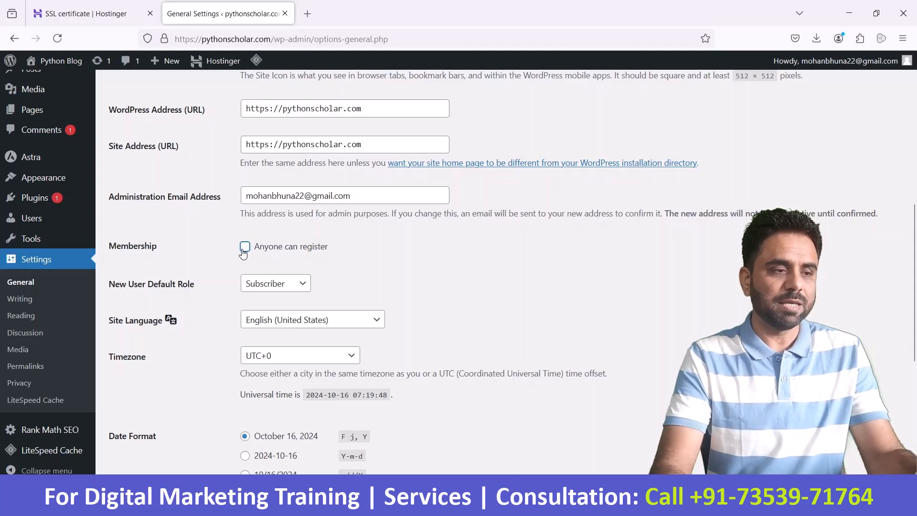
drag(311, 39, 168, 44)
key(ctrl+c)
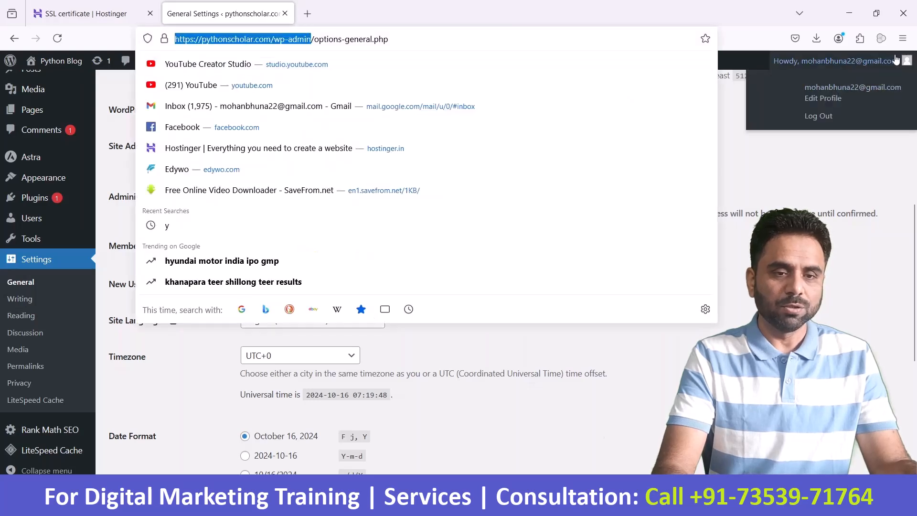
click(903, 38)
click(817, 122)
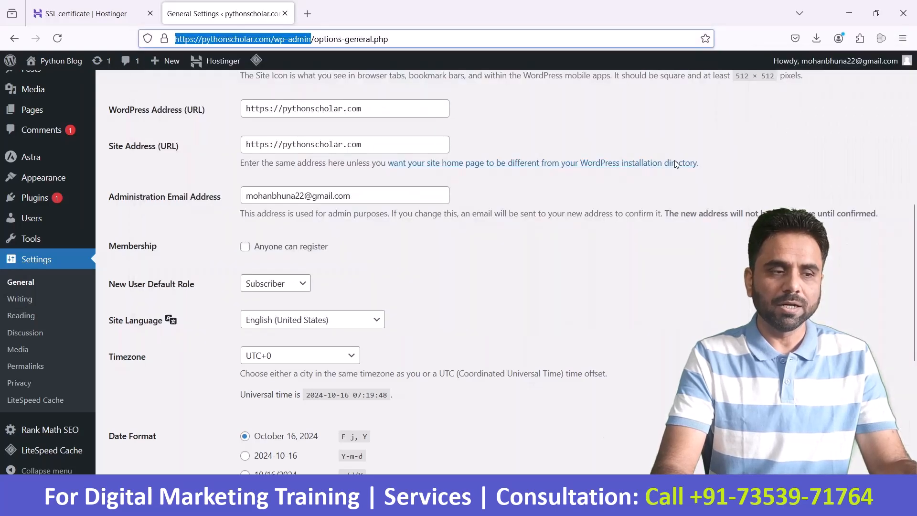
key(ctrl+v)
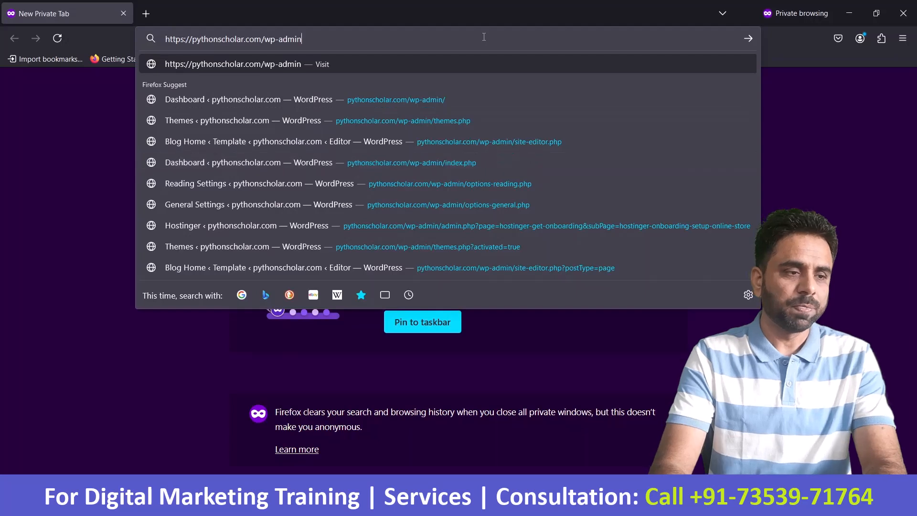
drag(264, 39, 330, 38)
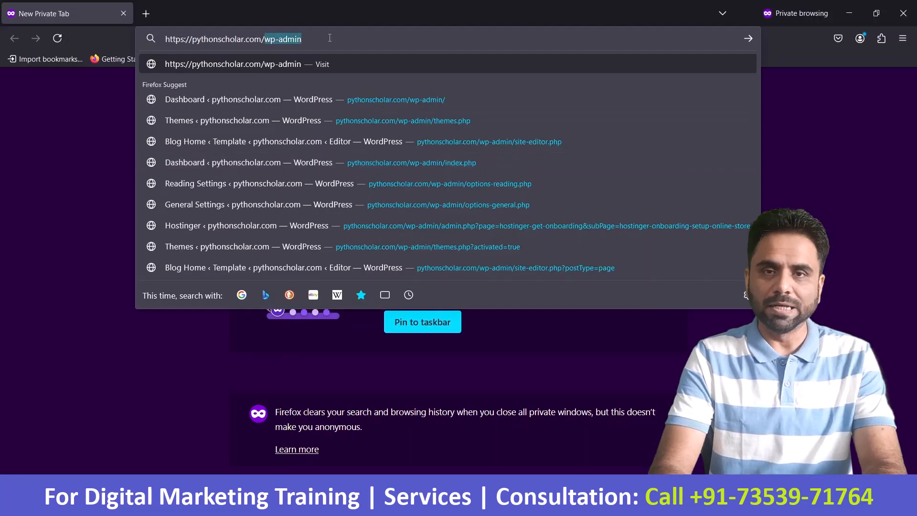
key(Return)
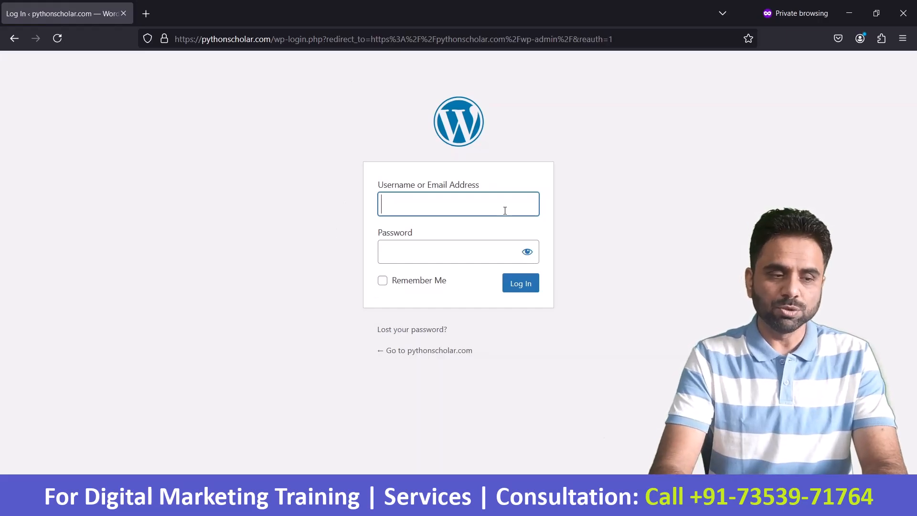
click(486, 252)
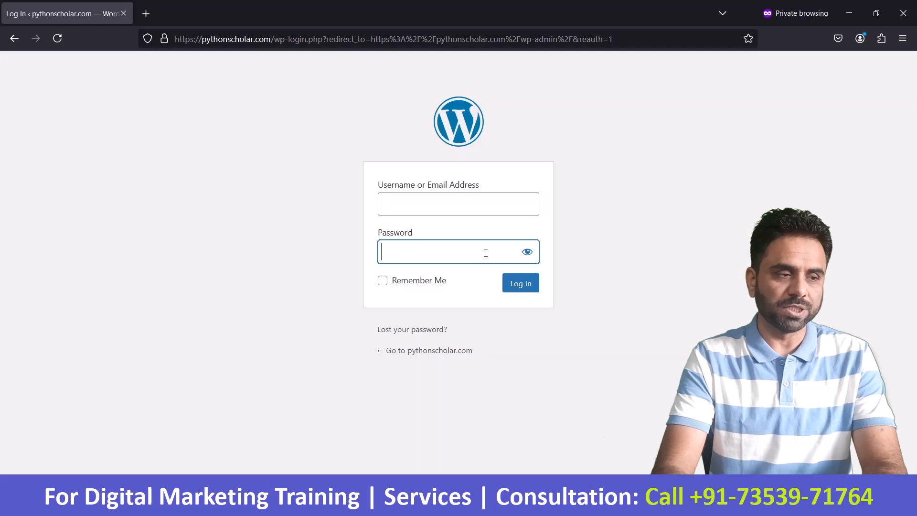
click(850, 13)
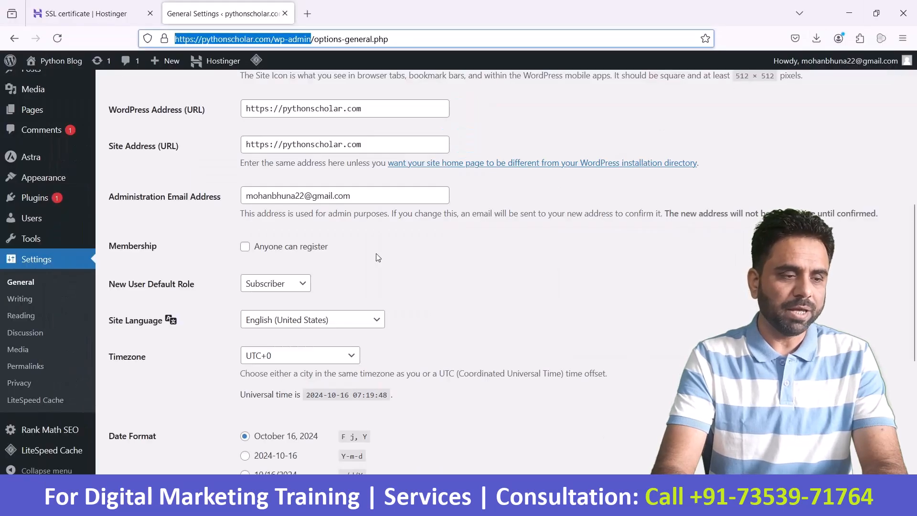
Step: Save the changes to the General Settings
click(250, 254)
scroll(418, 273, down, 5)
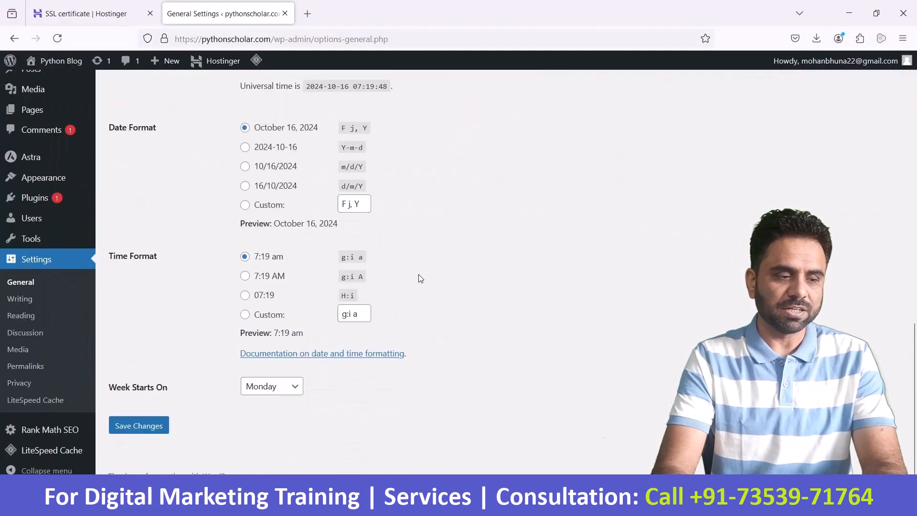
click(160, 425)
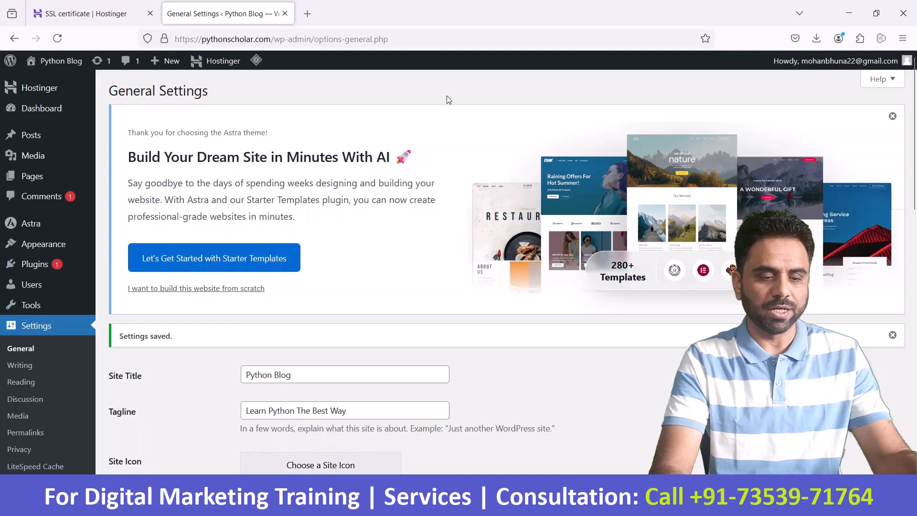
Step: Reload the login page in the private browser window, view the Register form, and return to the General Settings
key(alt+Tab)
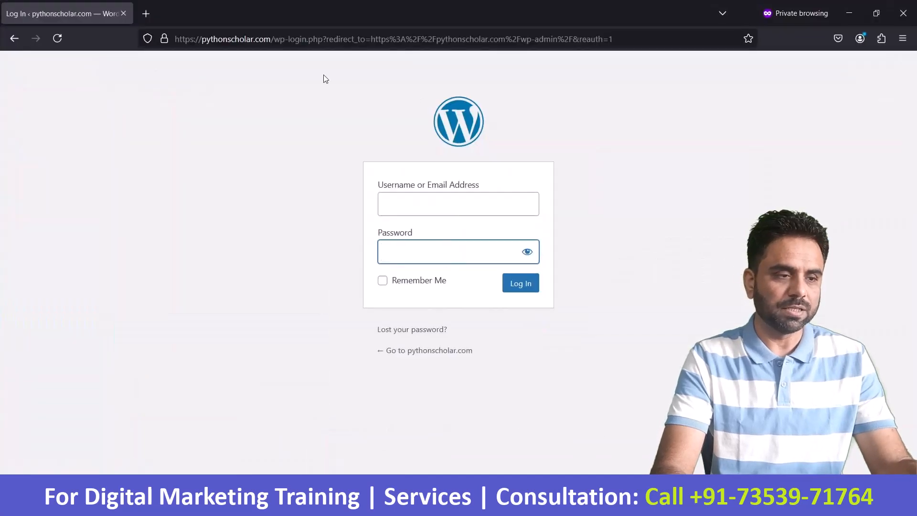
click(316, 39)
key(Return)
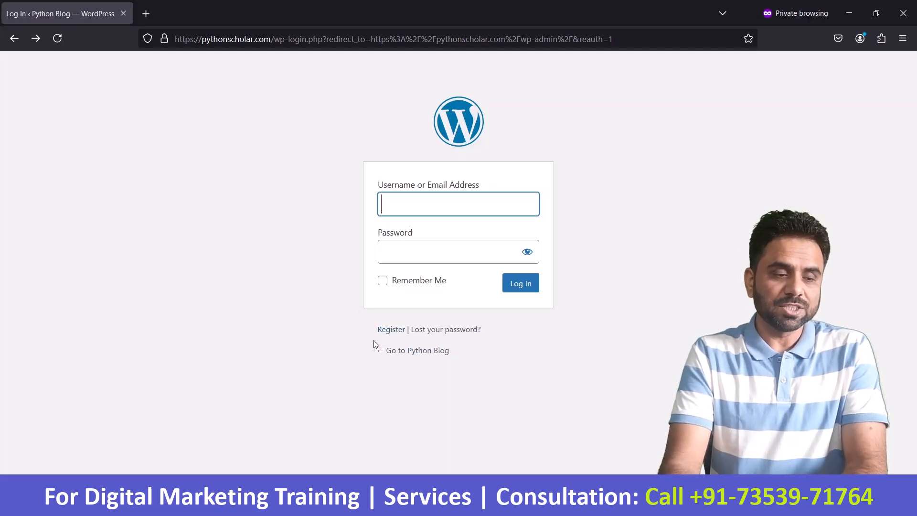
click(383, 330)
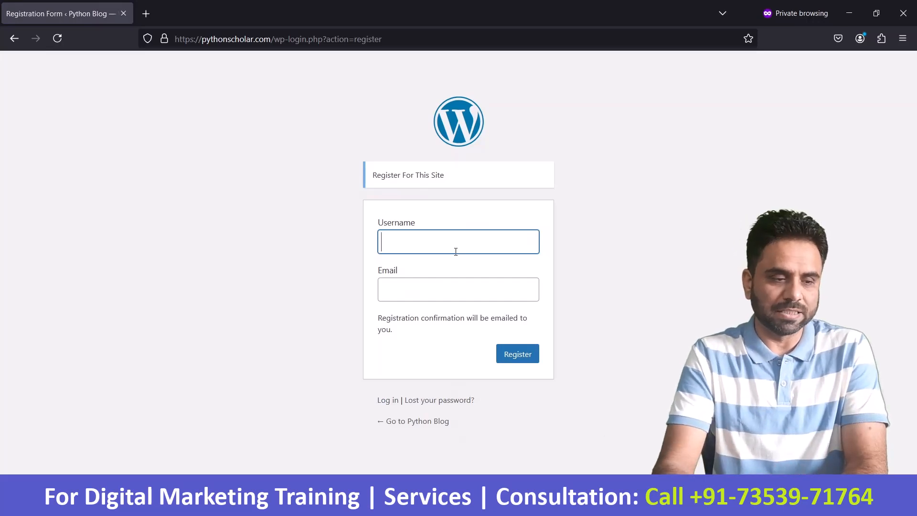
click(577, 503)
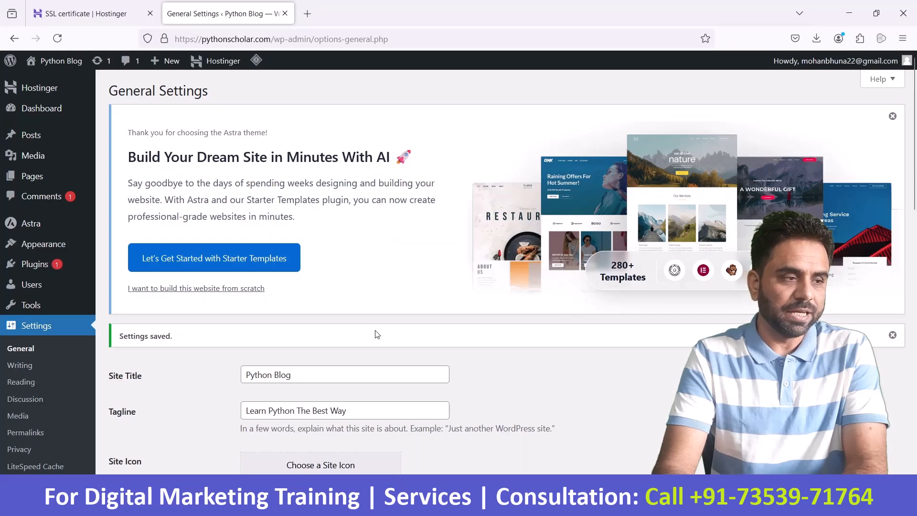
Step: Review the roles offered for New User Default Role, leaving Subscriber selected
scroll(377, 334, down, 5)
scroll(377, 334, down, 3)
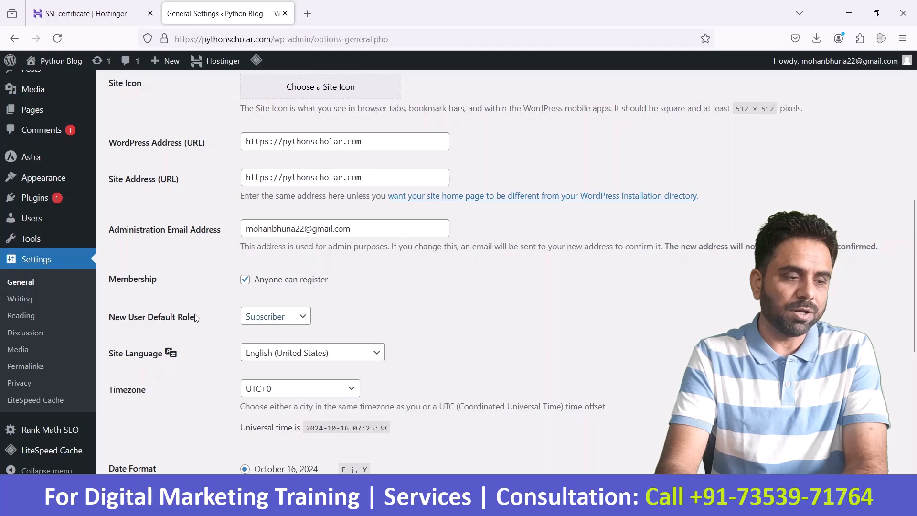
drag(194, 317, 110, 317)
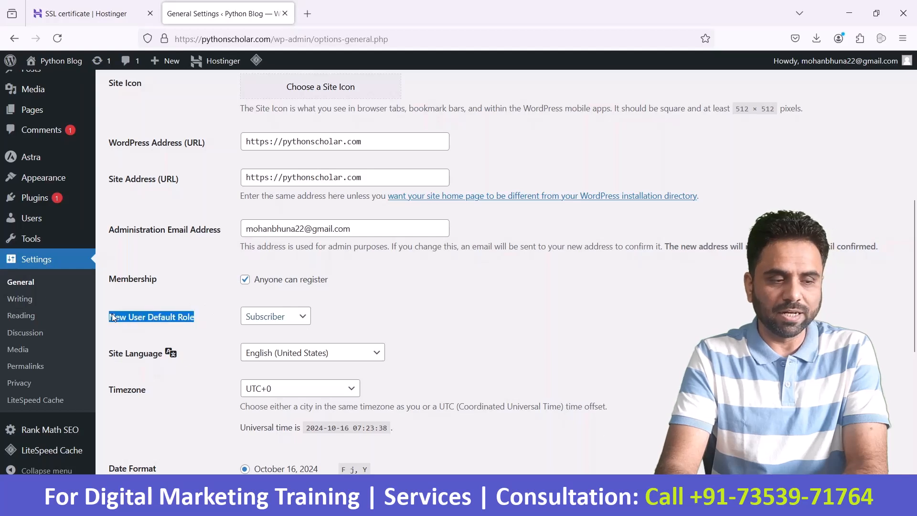
click(275, 316)
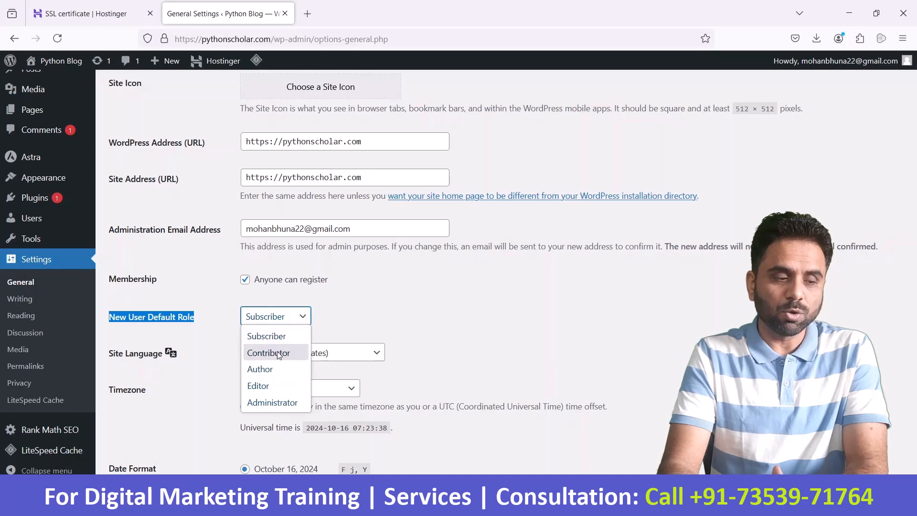
click(409, 323)
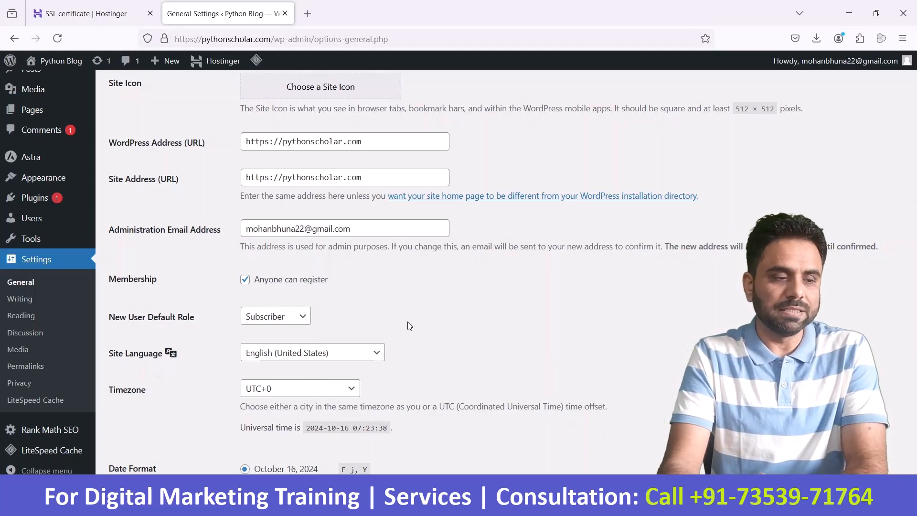
click(306, 317)
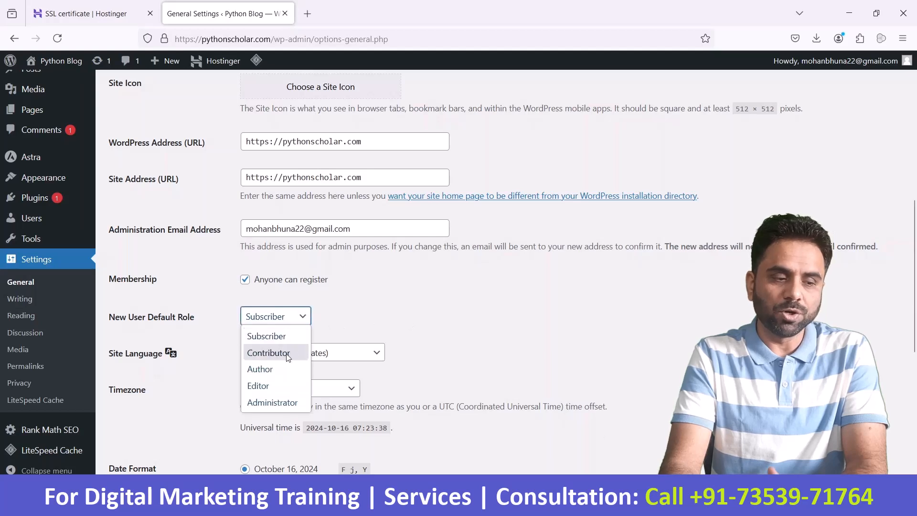
click(393, 317)
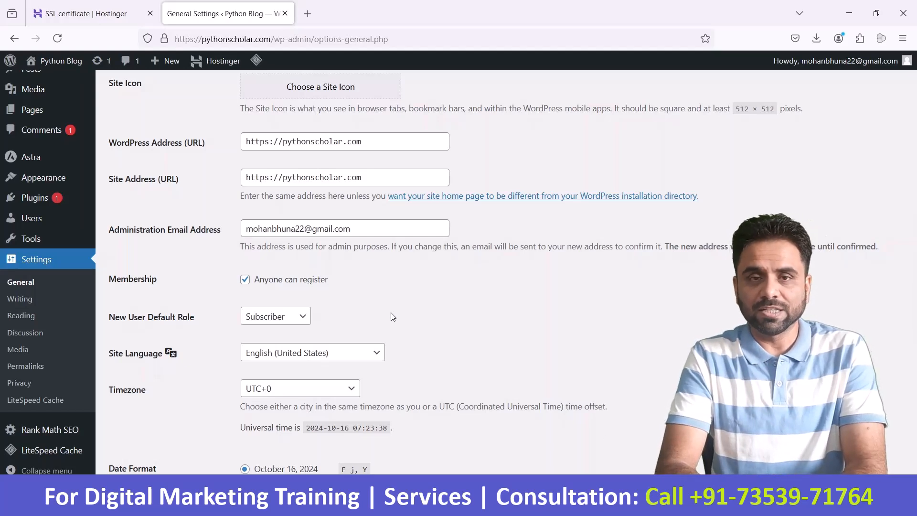
Step: Clear the "Anyone can register" membership option and go back from the registration form in the private window
click(246, 280)
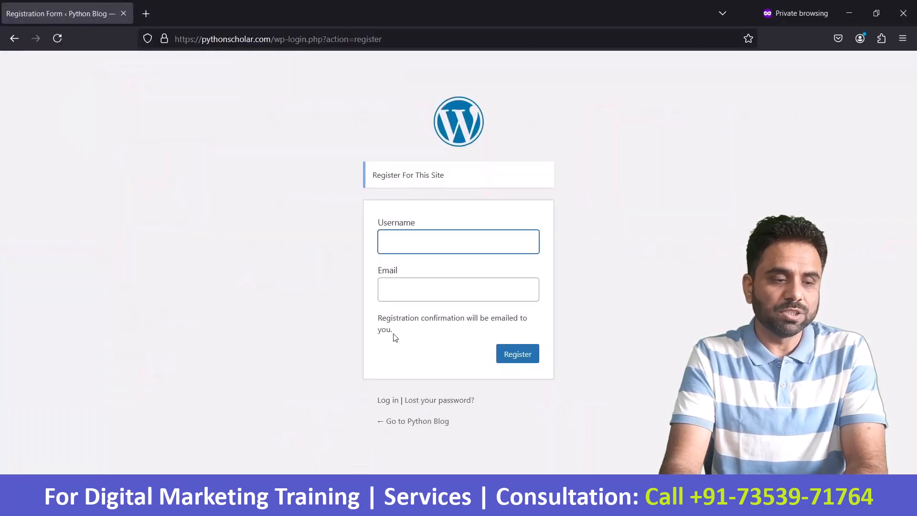
click(15, 38)
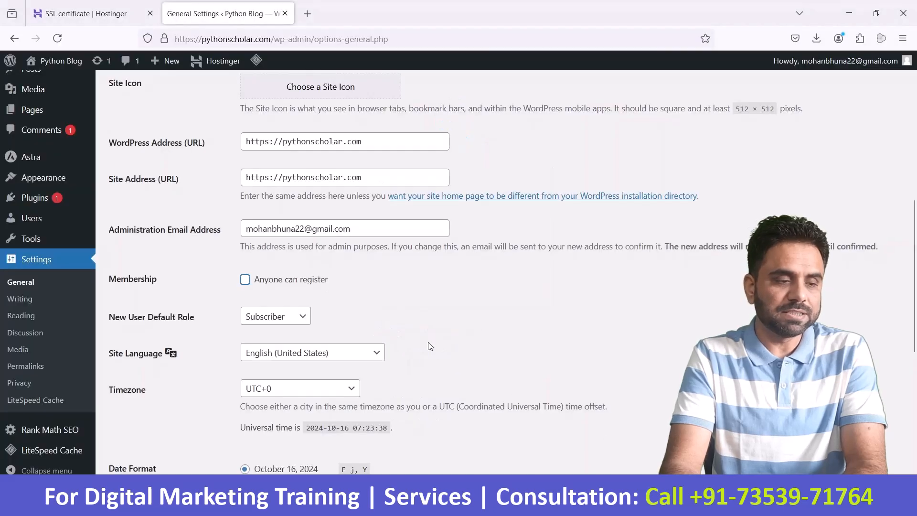
Step: Set the site's timezone to UTC+5:30
scroll(415, 334, down, 4)
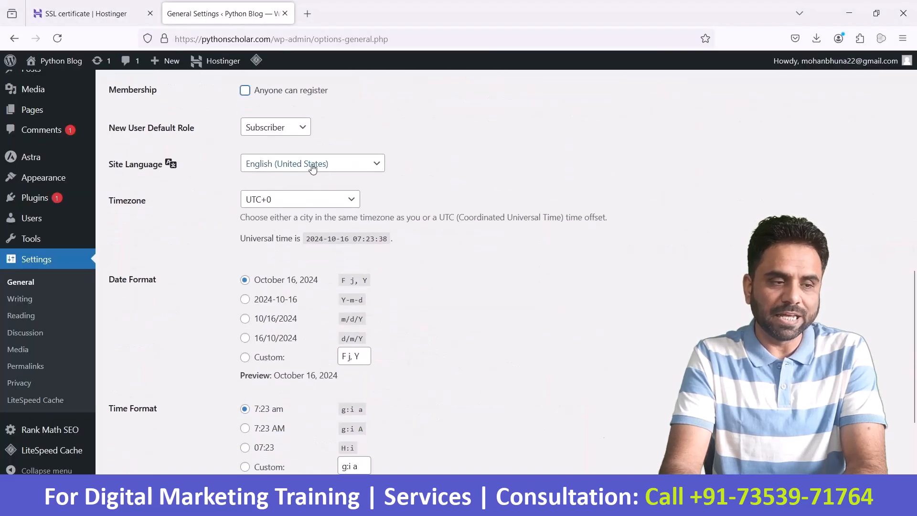
click(319, 202)
scroll(304, 353, down, 2)
scroll(304, 352, down, 6)
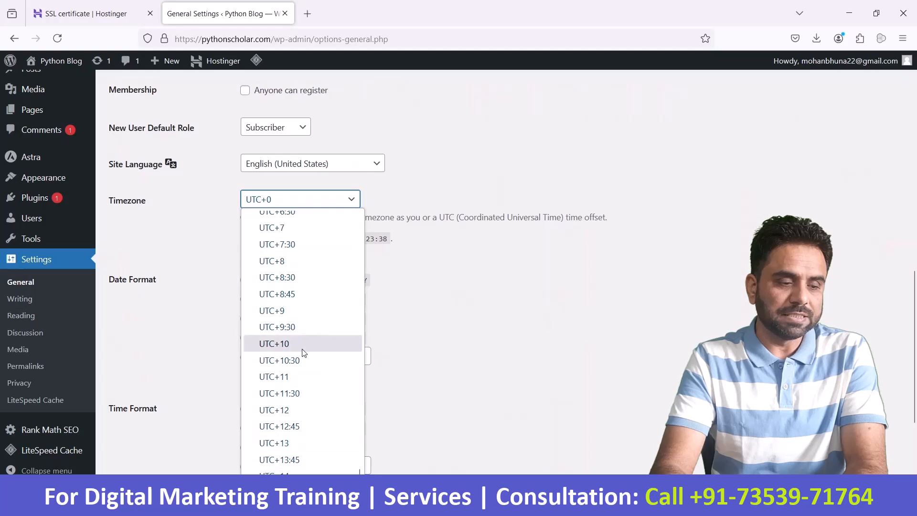
scroll(302, 354, up, 5)
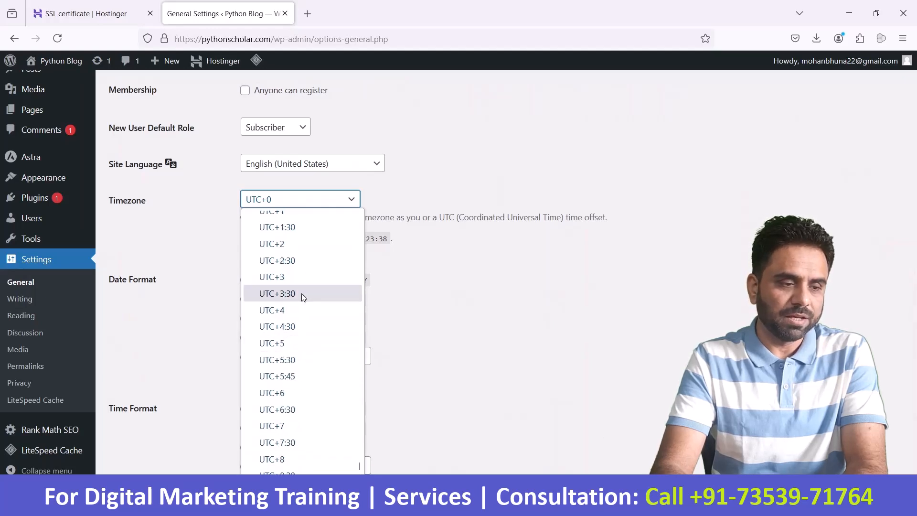
click(292, 360)
click(463, 311)
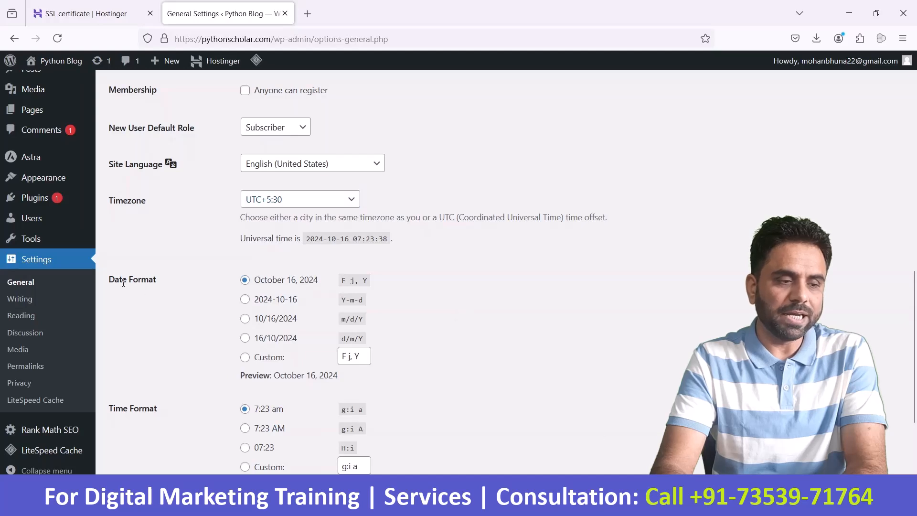
Step: Review the date format, time format and week start options, and save the General Settings
scroll(501, 300, down, 1)
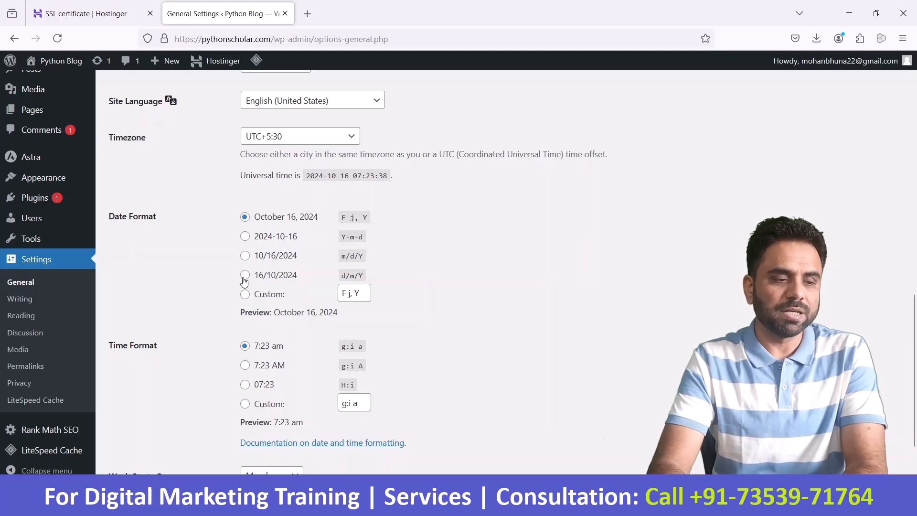
scroll(458, 365, down, 2)
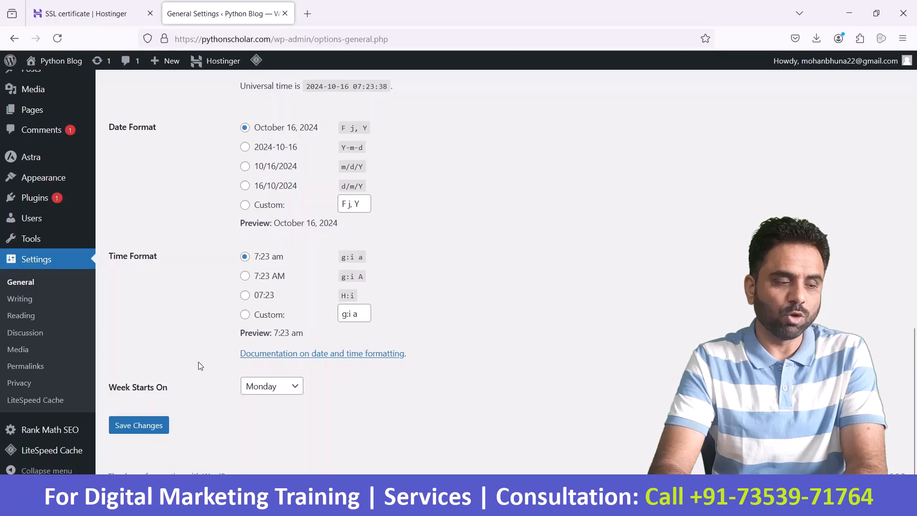
click(146, 429)
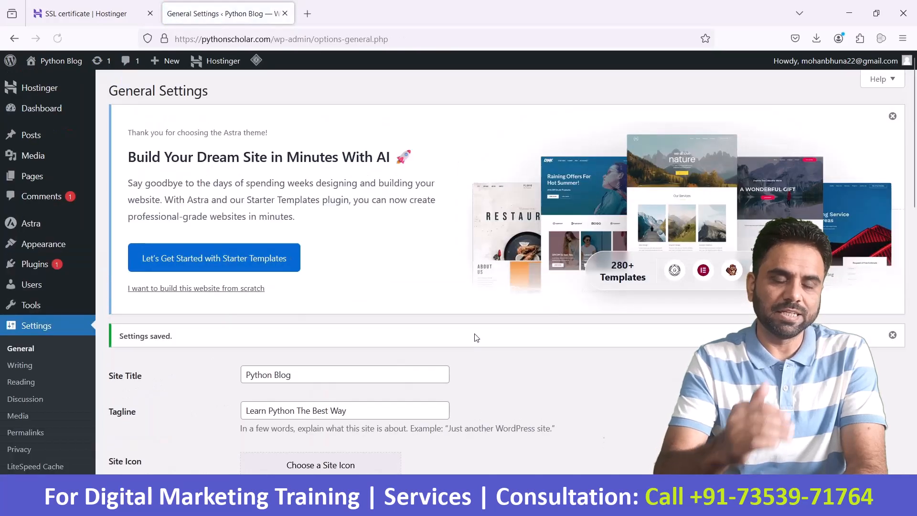
Step: Open the Writing Settings and check which categories are available as the Default Post Category
scroll(440, 330, down, 4)
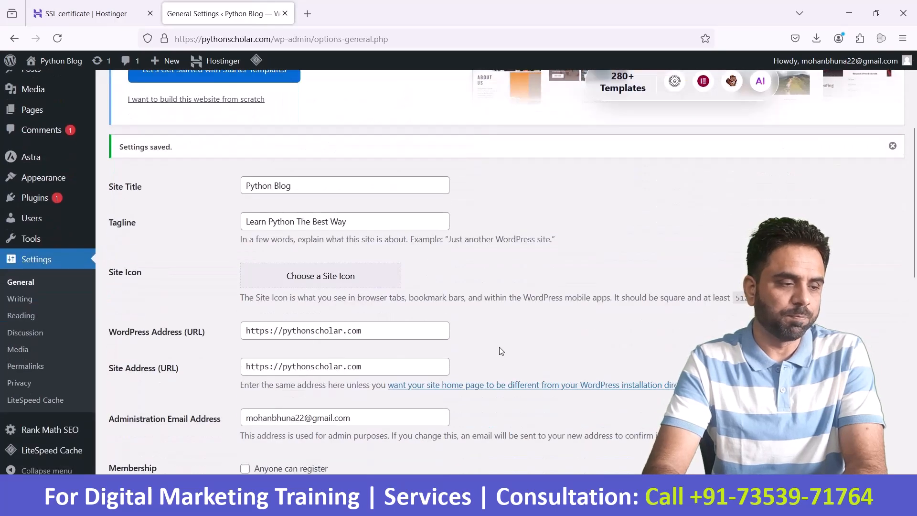
scroll(500, 352, up, 4)
click(35, 300)
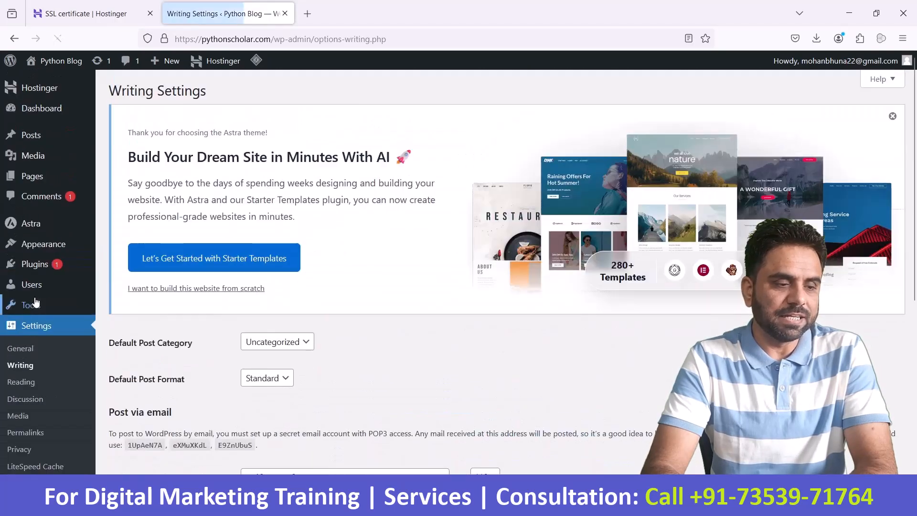
scroll(455, 312, down, 3)
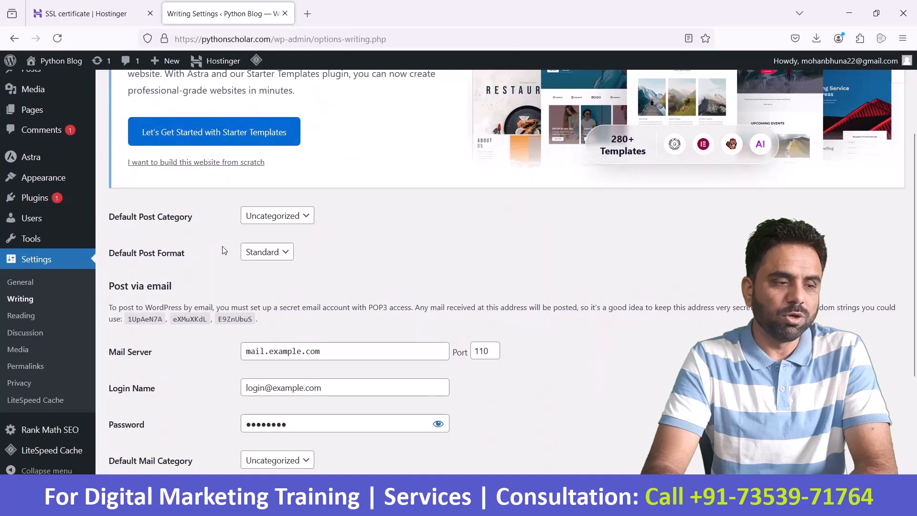
click(289, 216)
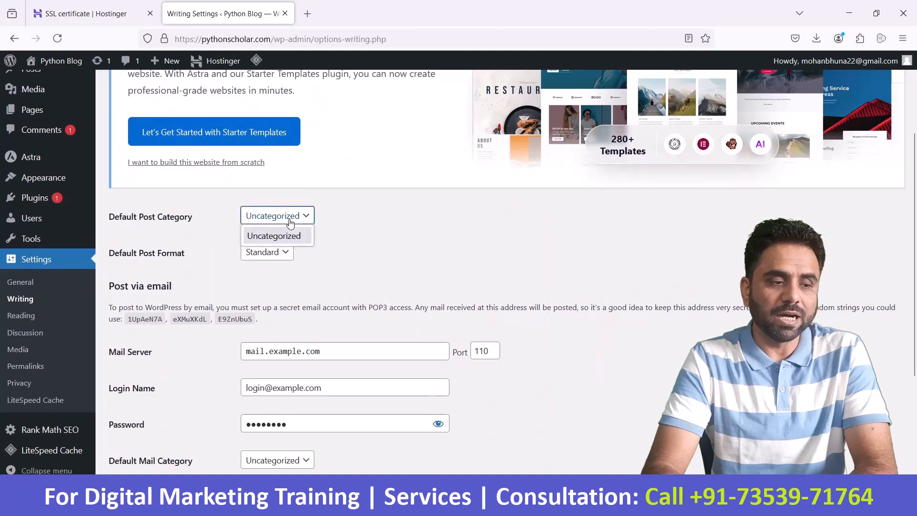
click(405, 235)
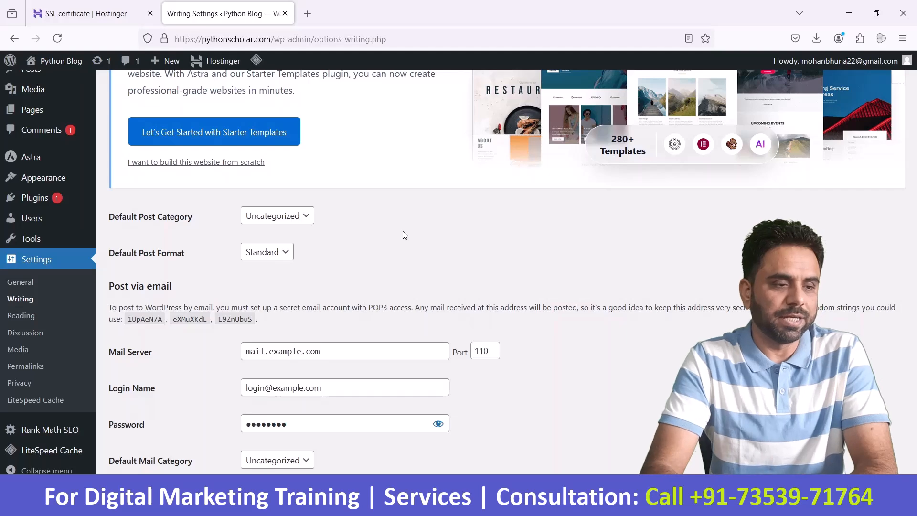
Step: Open the post categories in a new browser tab and open the Uncategorized category for editing
scroll(363, 200, up, 3)
mouse_move(59, 141)
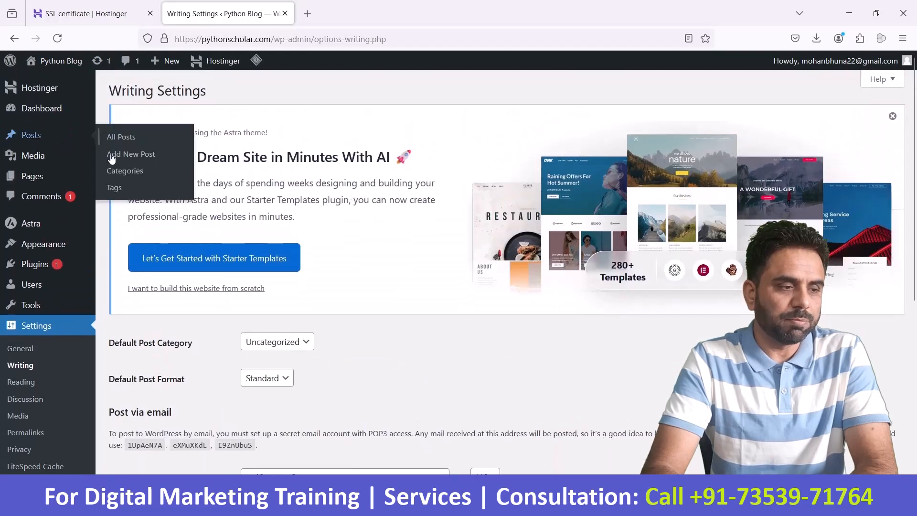
right_click(127, 177)
click(167, 185)
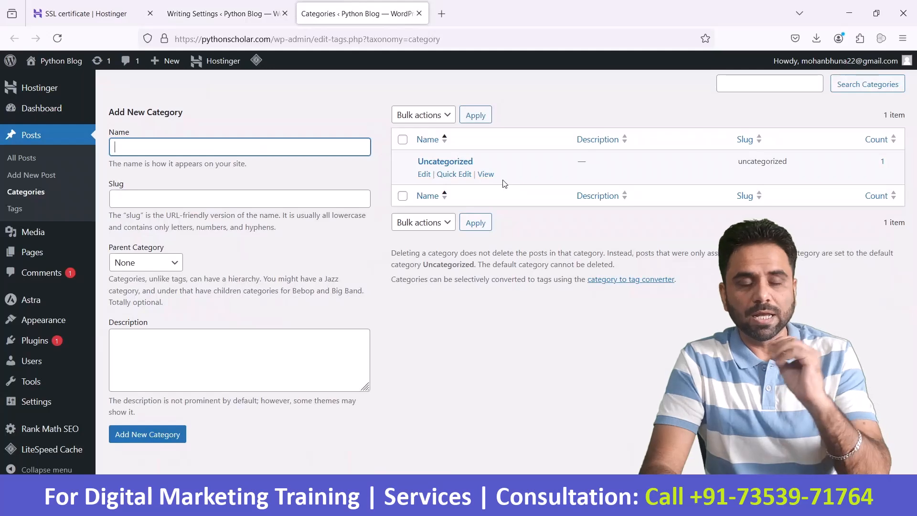
click(423, 175)
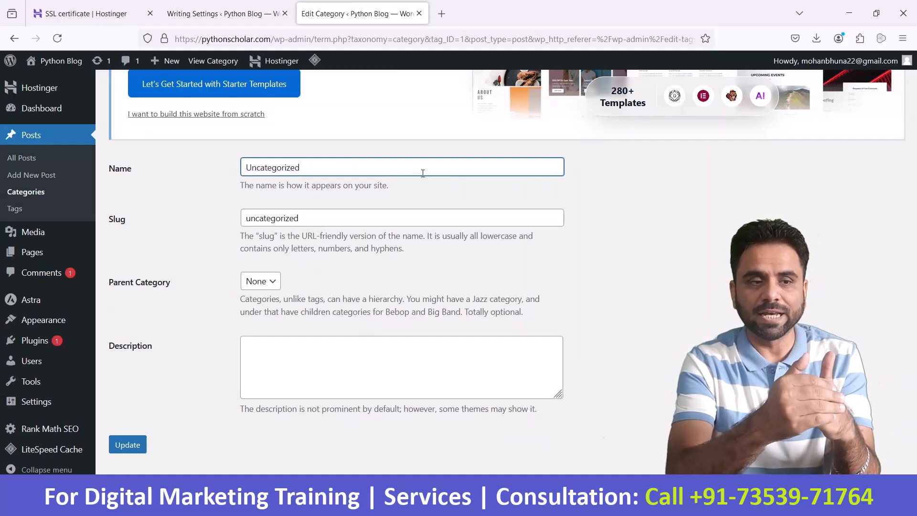
Step: Rename the Uncategorized category to "Python Tutorial" and enter the same text as its slug
drag(414, 168, 202, 173)
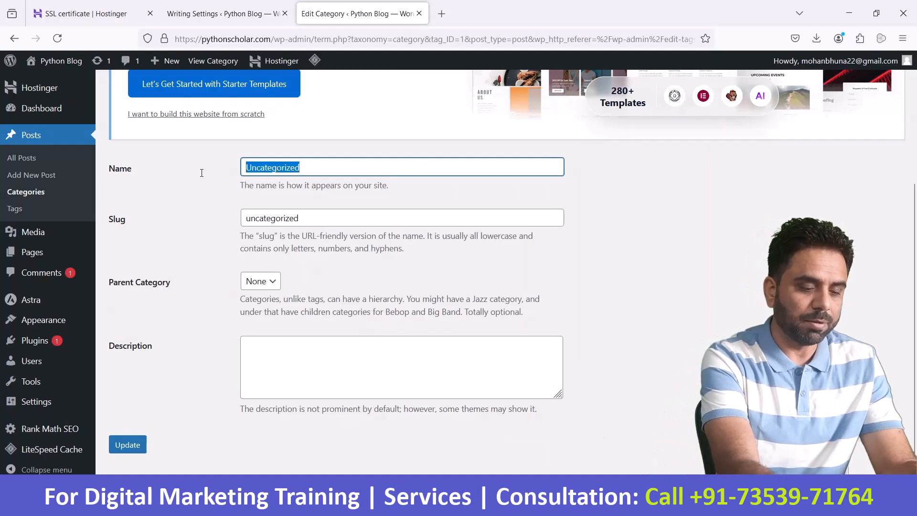
text(Python Tutorial)
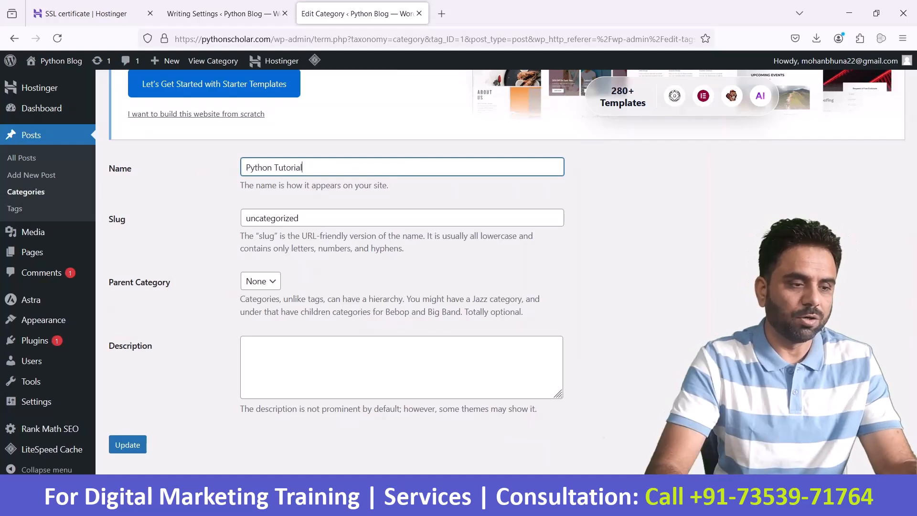
click(322, 213)
drag(311, 168, 178, 166)
key(ctrl+c)
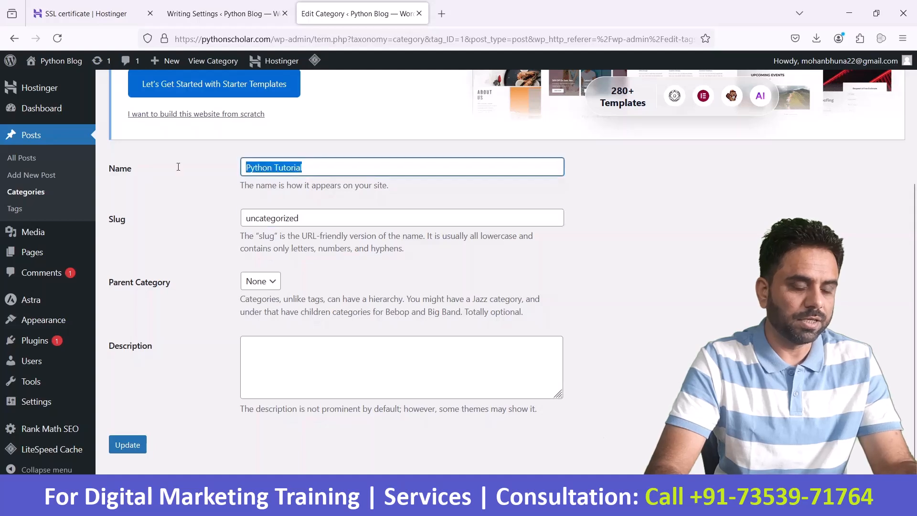
double_click(311, 215)
key(ctrl+v)
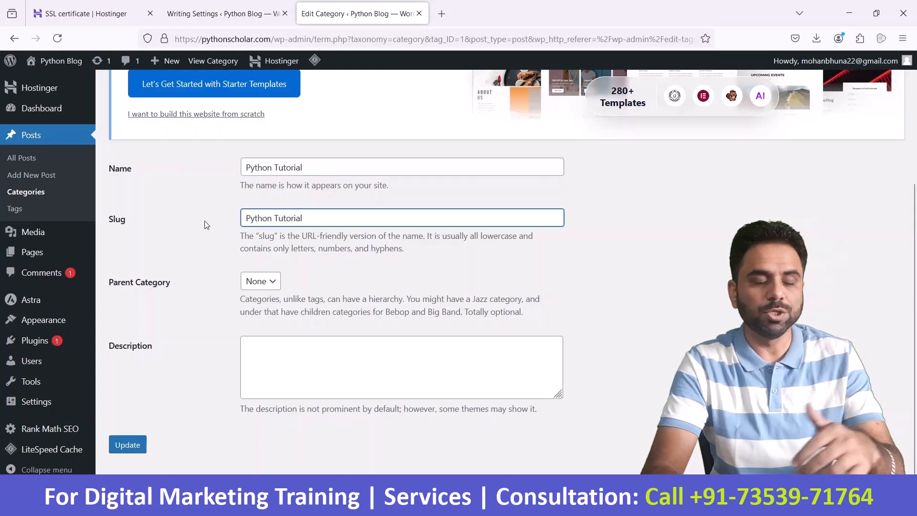
Step: Keep the parent category as None, leave the description empty, and update the category
click(258, 287)
click(256, 310)
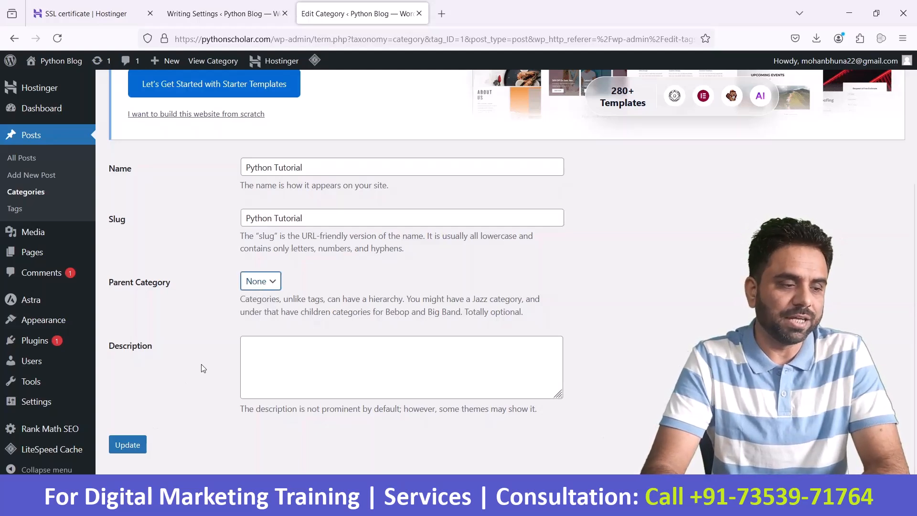
click(312, 382)
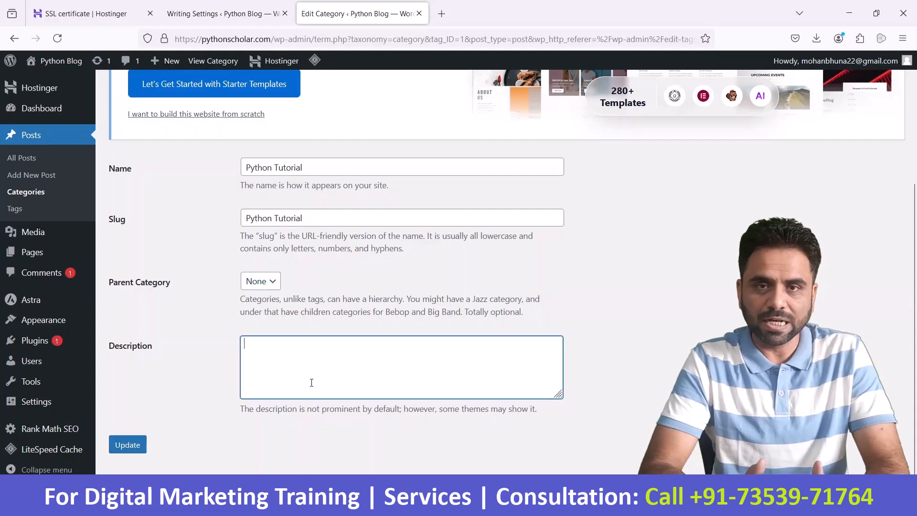
click(133, 445)
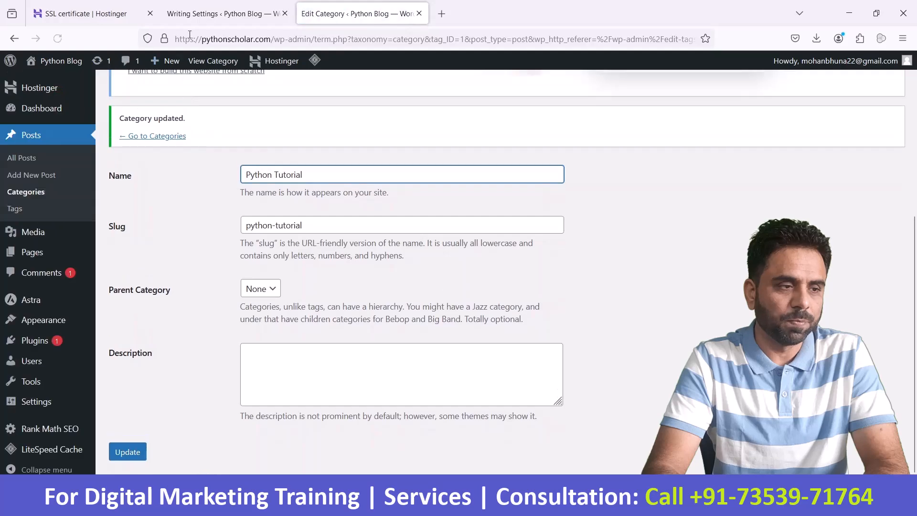
Step: Return to the Writing Settings, reload the page, and check the Default Post Category for the renamed category
click(214, 13)
click(212, 37)
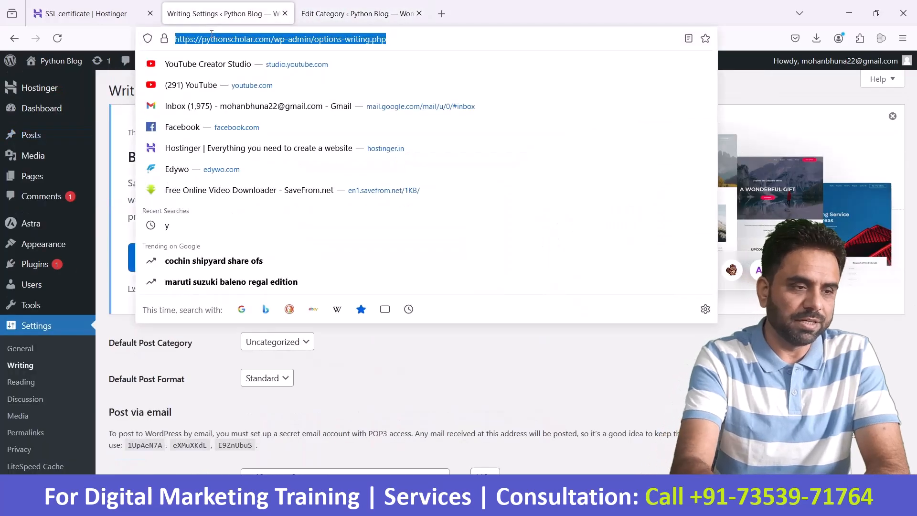
key(Return)
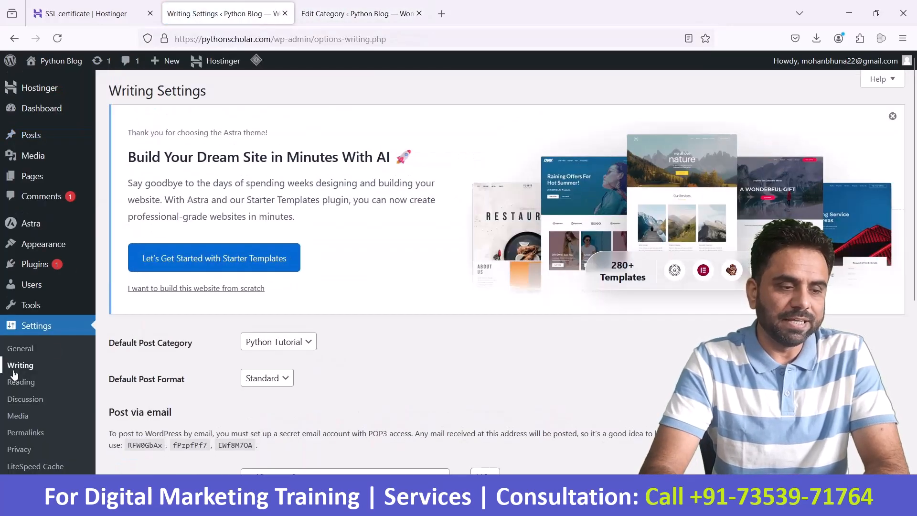
click(301, 343)
click(391, 354)
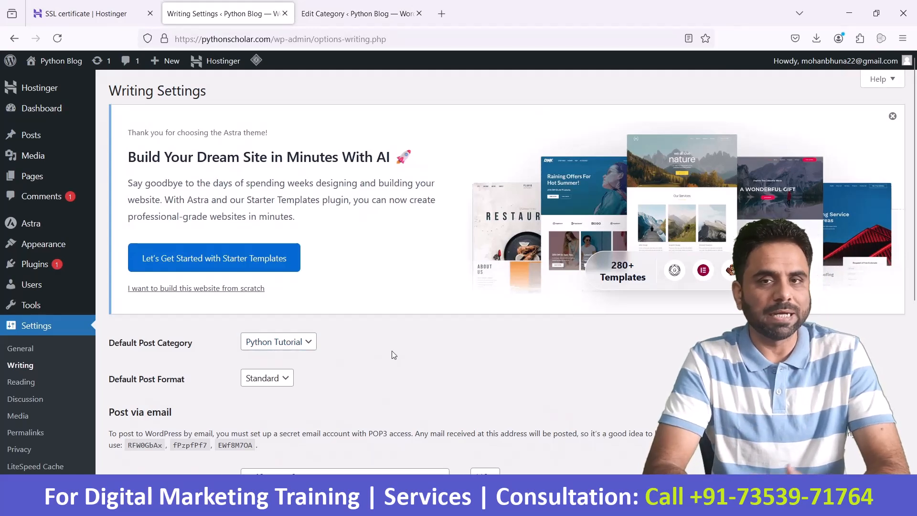
Step: Review the available Default Post Format options and keep Standard selected
scroll(391, 352, down, 2)
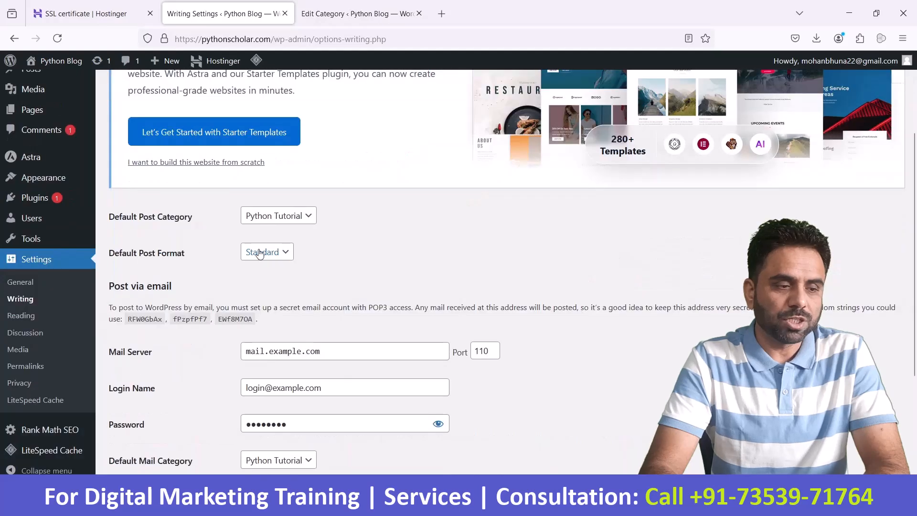
click(260, 253)
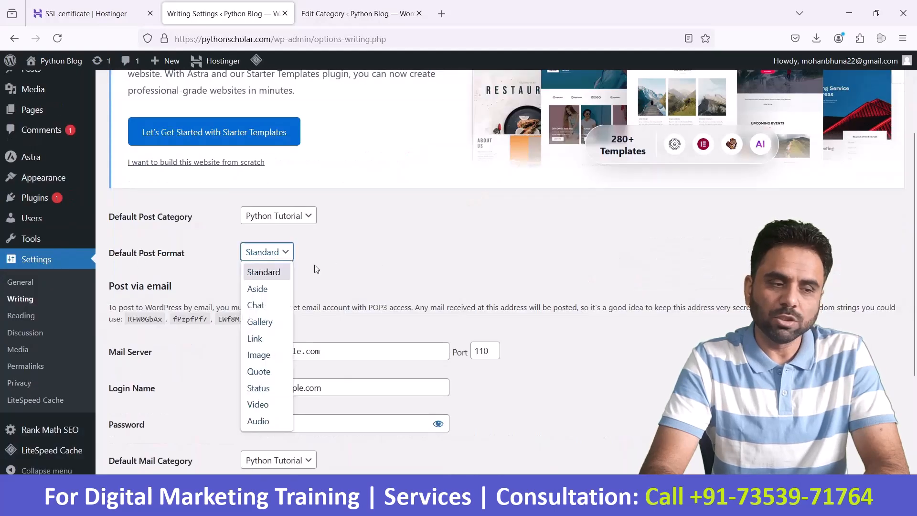
click(272, 270)
Step: Review the Post via email section and the ping service address listed under Update Services
scroll(377, 264, down, 1)
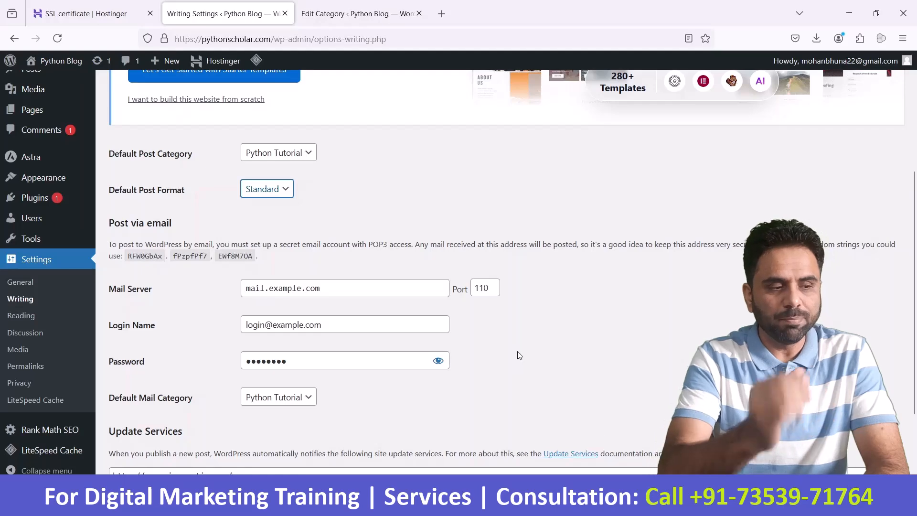
scroll(519, 356, down, 3)
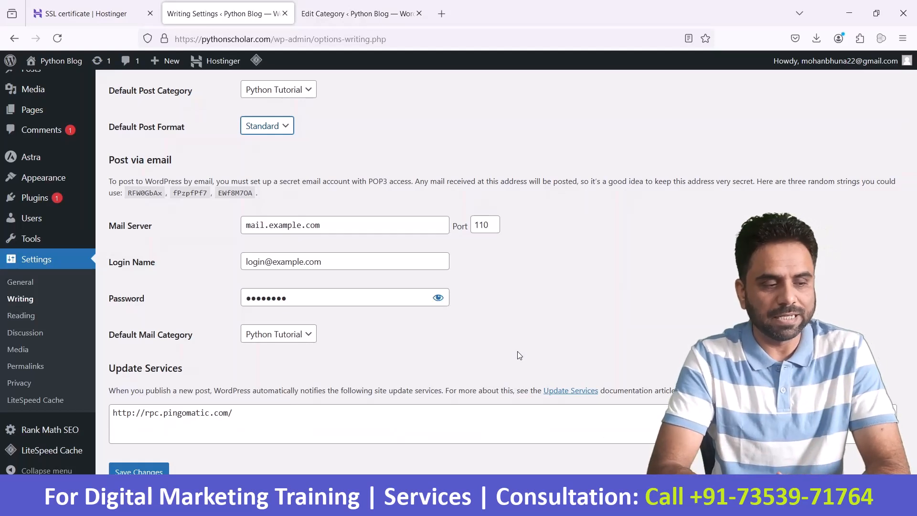
scroll(519, 355, down, 2)
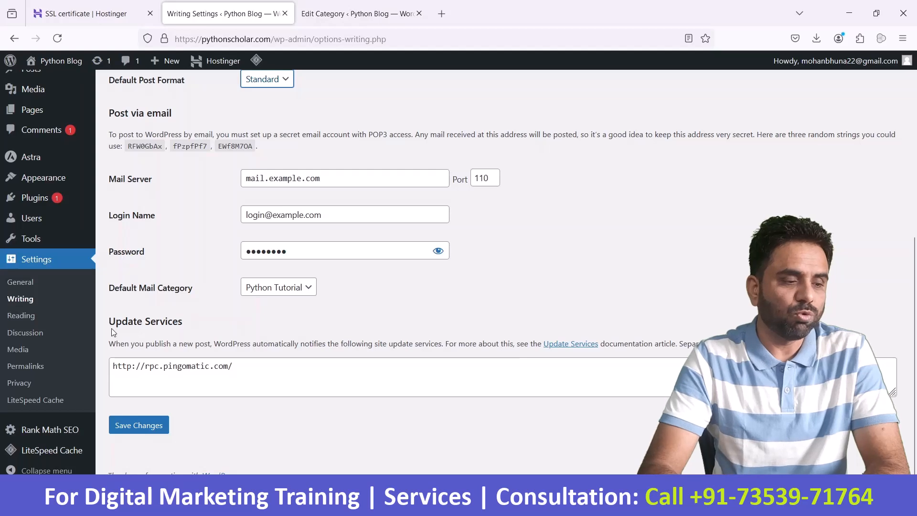
drag(111, 328, 204, 331)
click(253, 367)
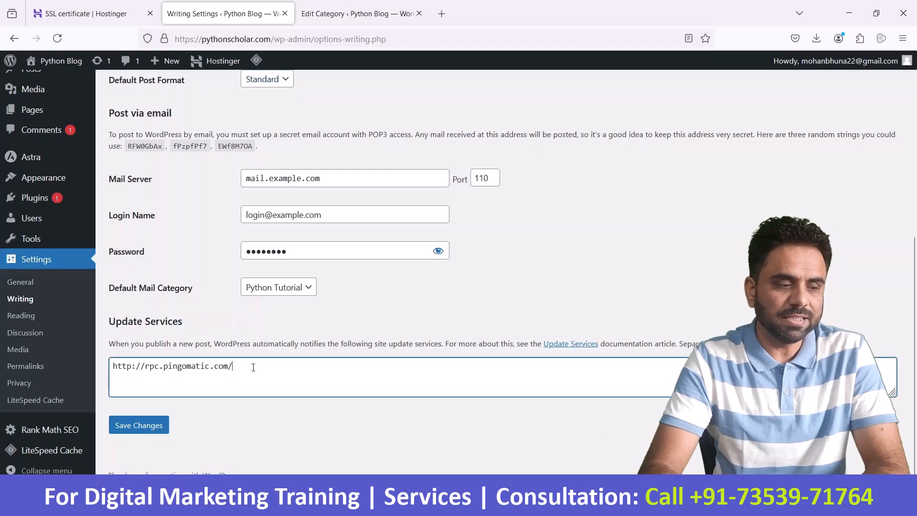
drag(253, 367, 104, 370)
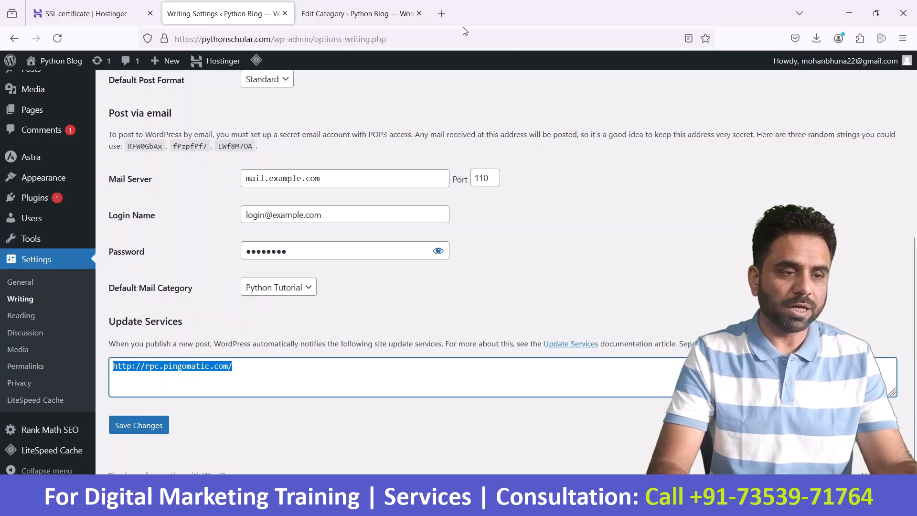
Step: Search the web for "ping list" in a new browser tab and open ShoutMeLoud's WordPress ping list article in another tab
click(445, 13)
text(ping)
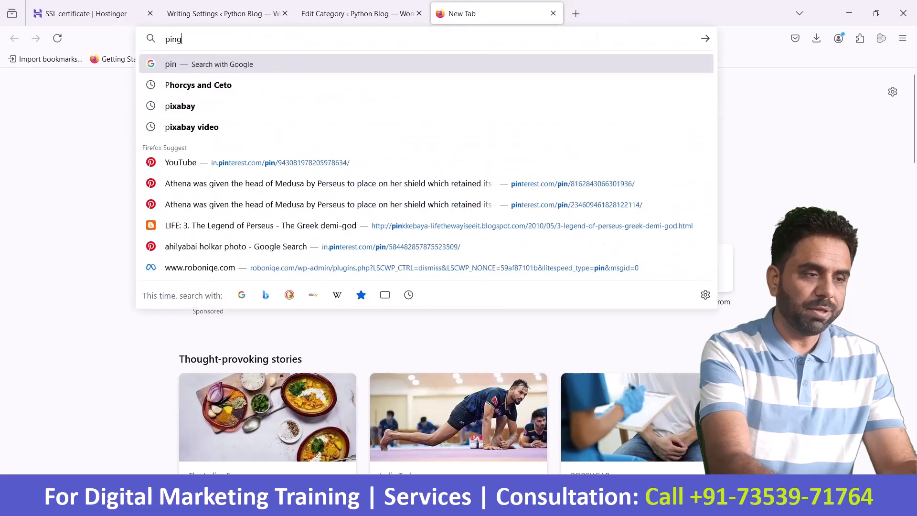
text( list)
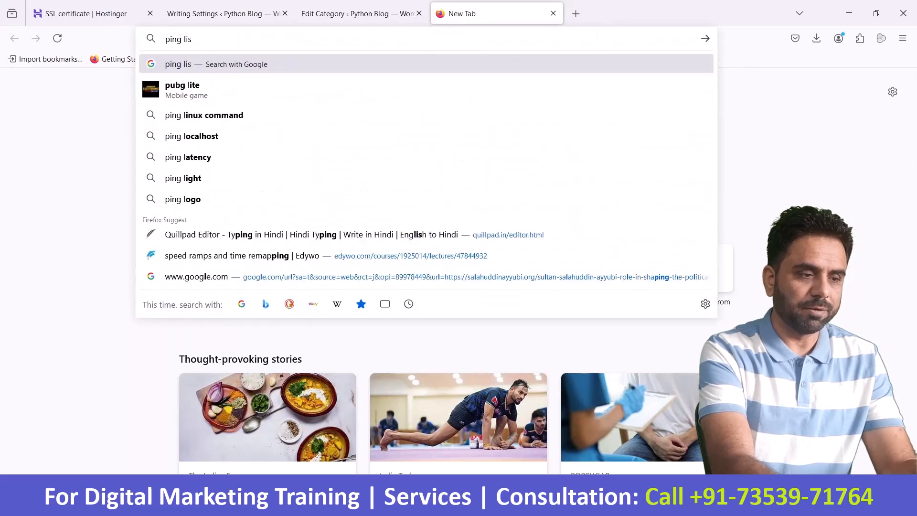
key(Return)
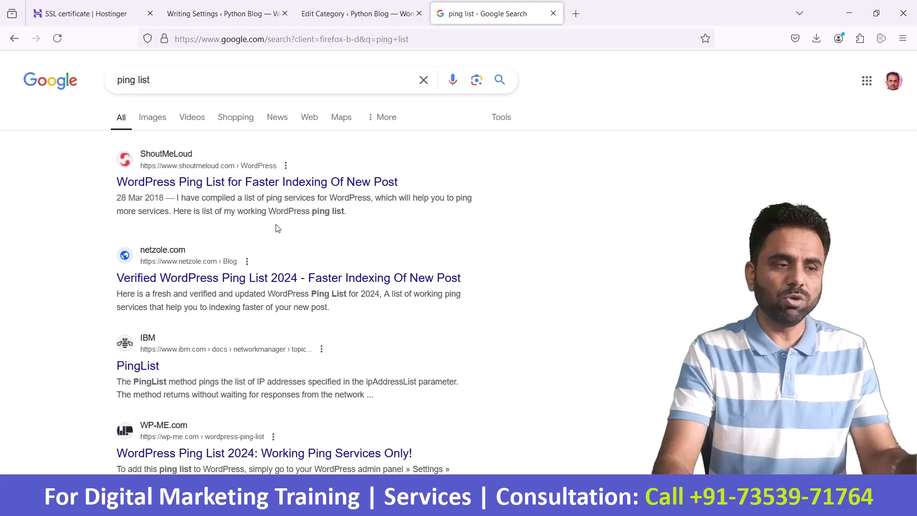
right_click(293, 184)
click(309, 195)
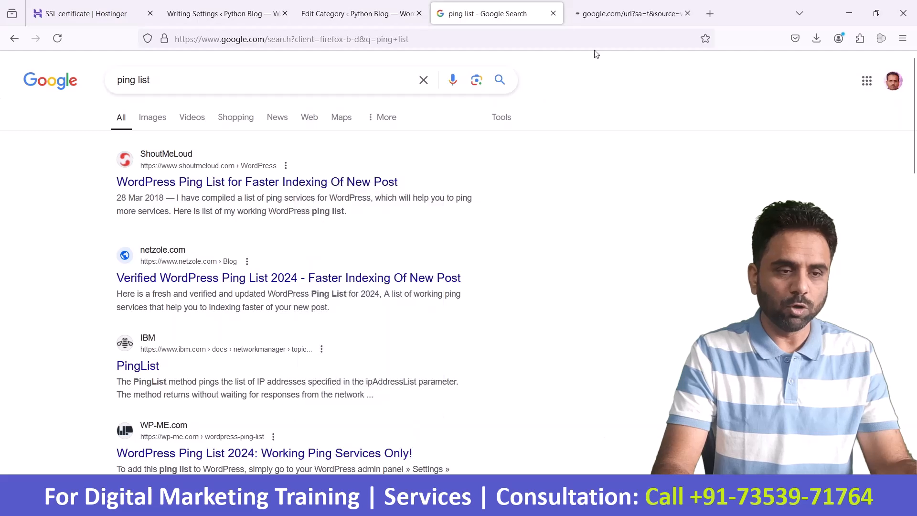
click(635, 7)
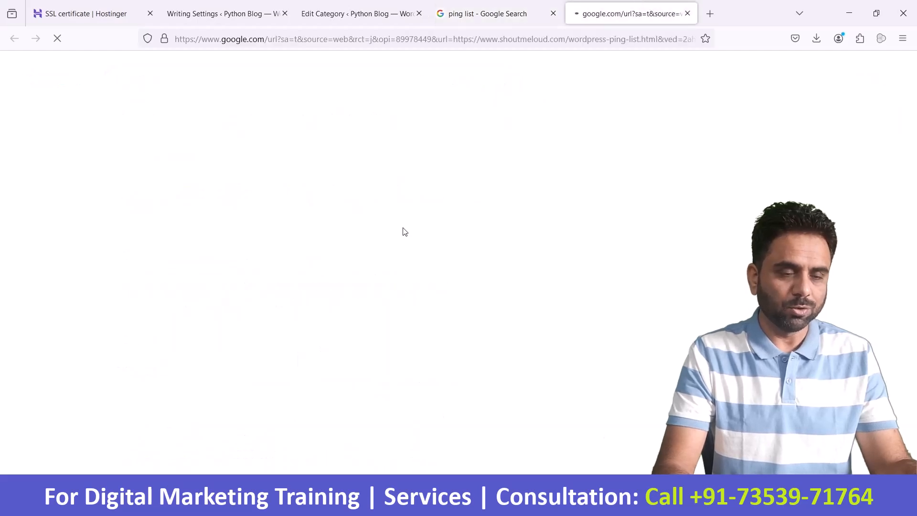
Step: Copy the article's whole list of ping service URLs, from blogsearch.google.com to xmlrpc.blogg.de
scroll(320, 251, down, 10)
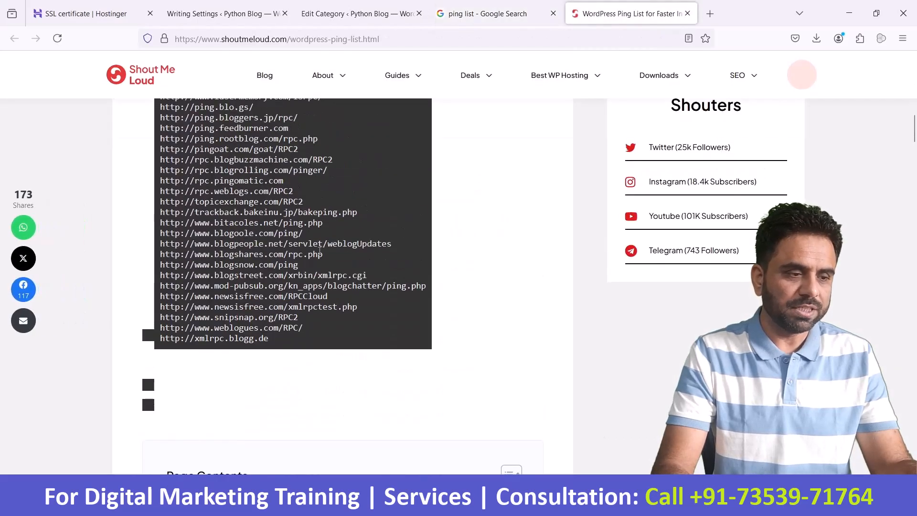
scroll(319, 251, up, 3)
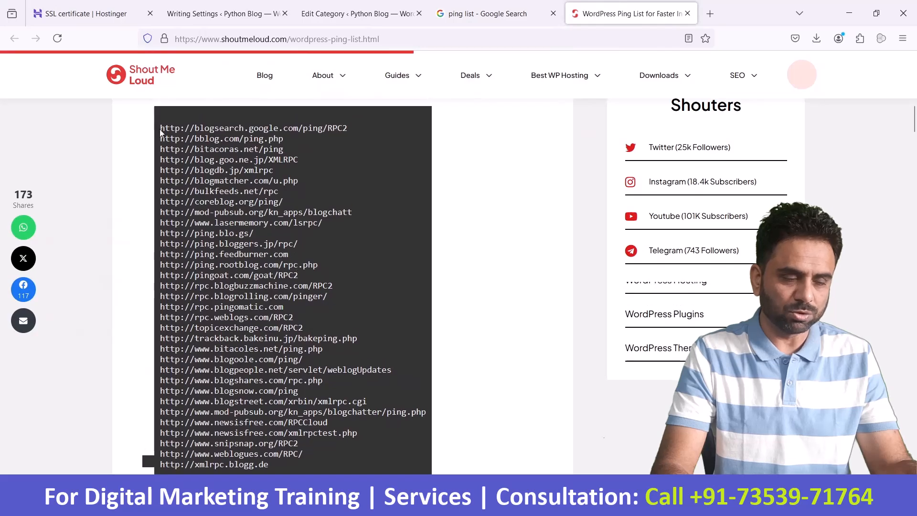
drag(159, 129, 345, 464)
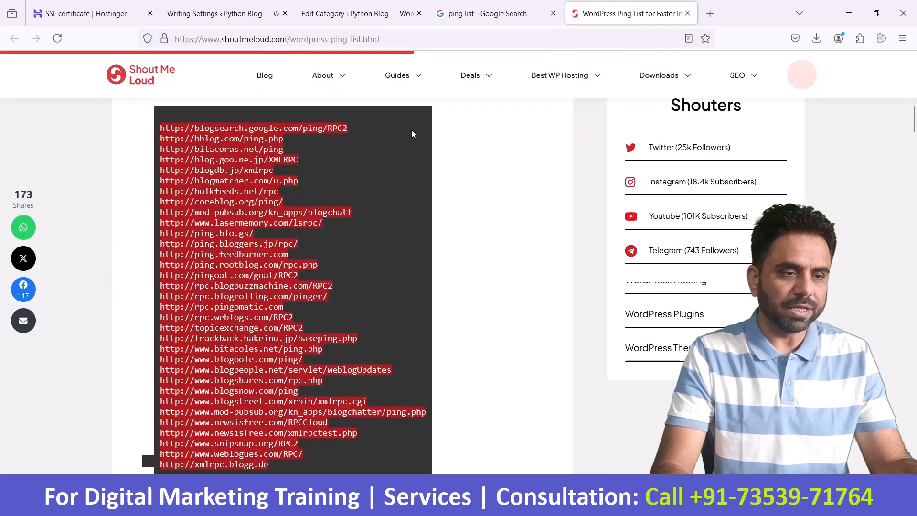
click(323, 9)
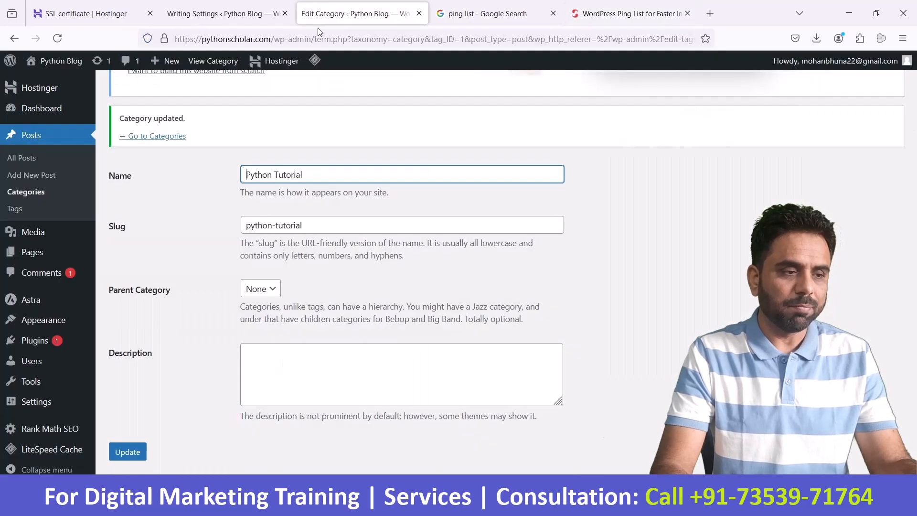
click(207, 6)
click(251, 373)
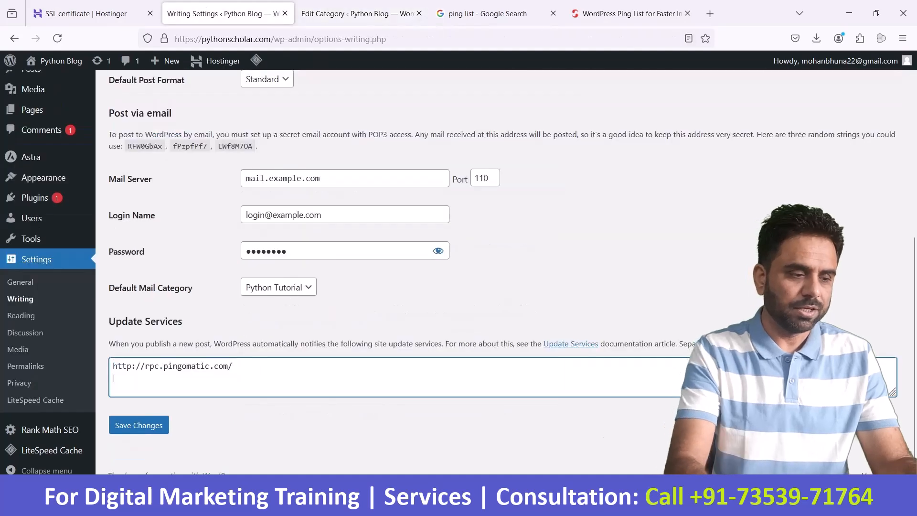
key(ctrl+v)
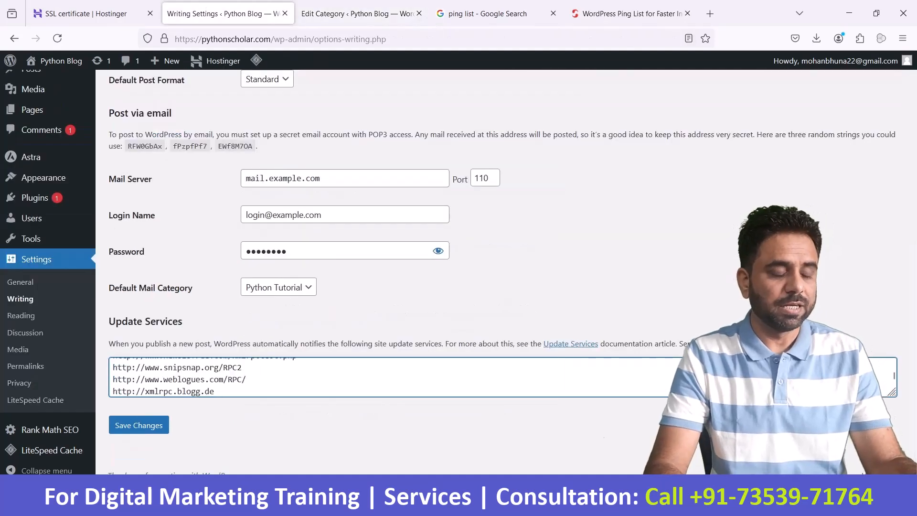
key(ctrl+z)
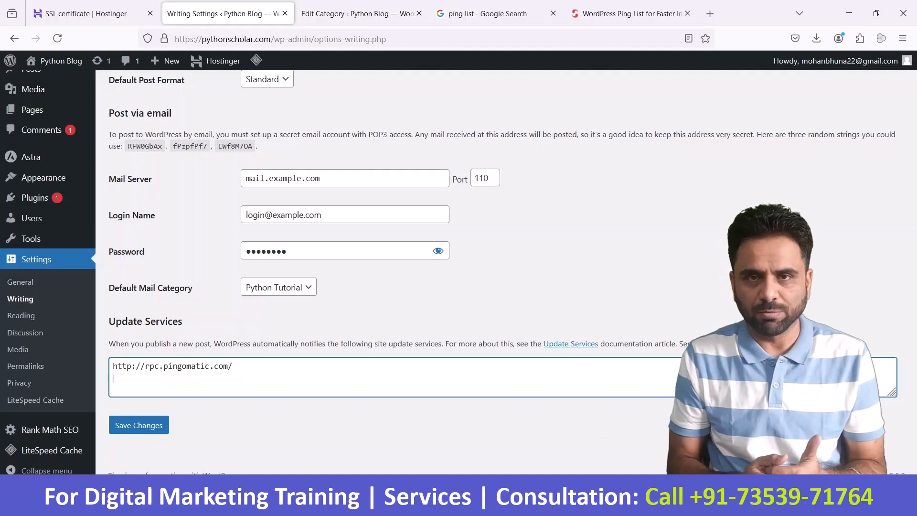
Step: Open the Reading Settings and set "Blog pages show at most" to 5 posts
click(17, 318)
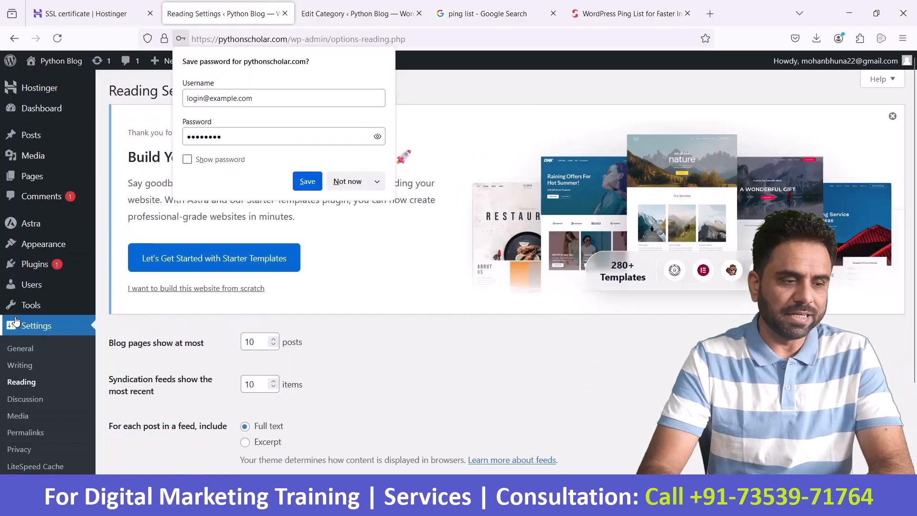
scroll(379, 326, down, 2)
scroll(379, 325, up, 3)
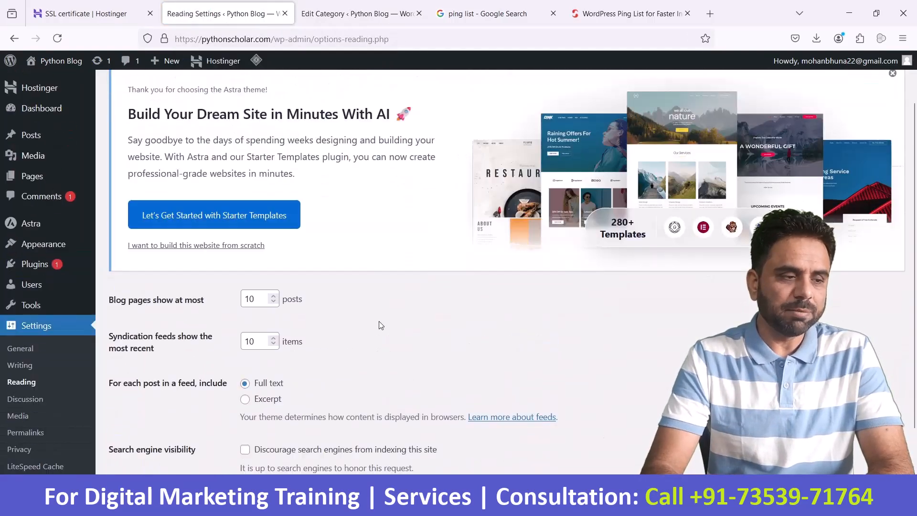
drag(116, 343, 203, 344)
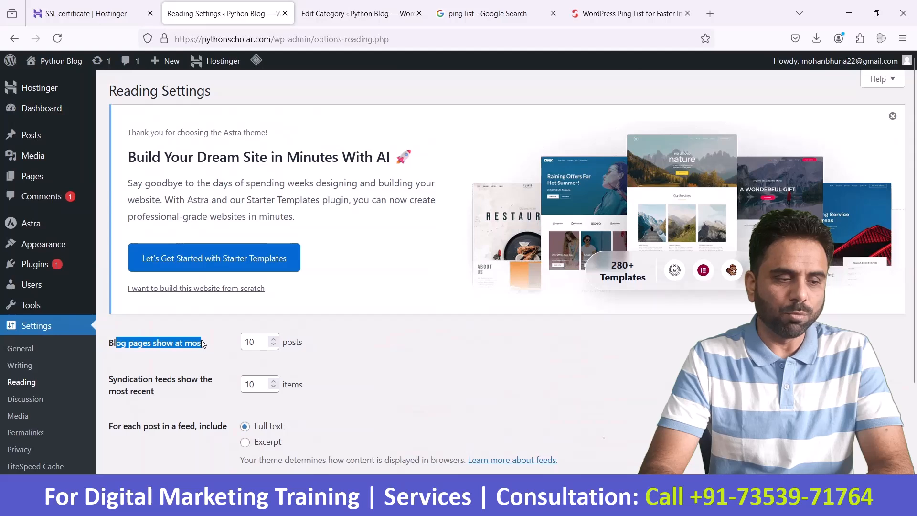
click(361, 351)
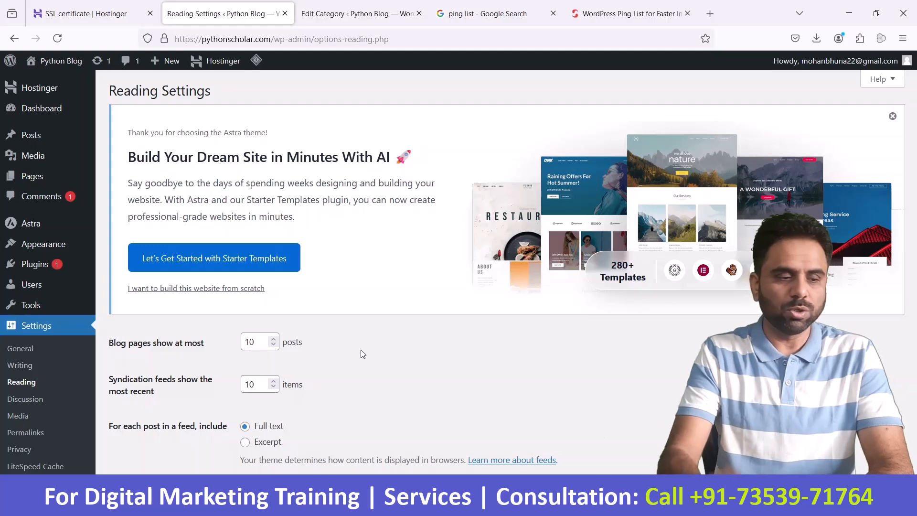
double_click(247, 337)
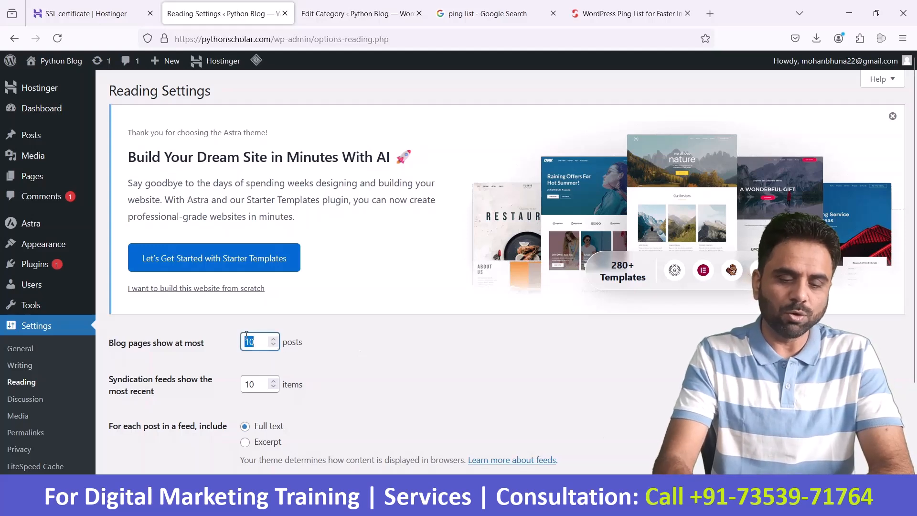
text(5)
click(350, 379)
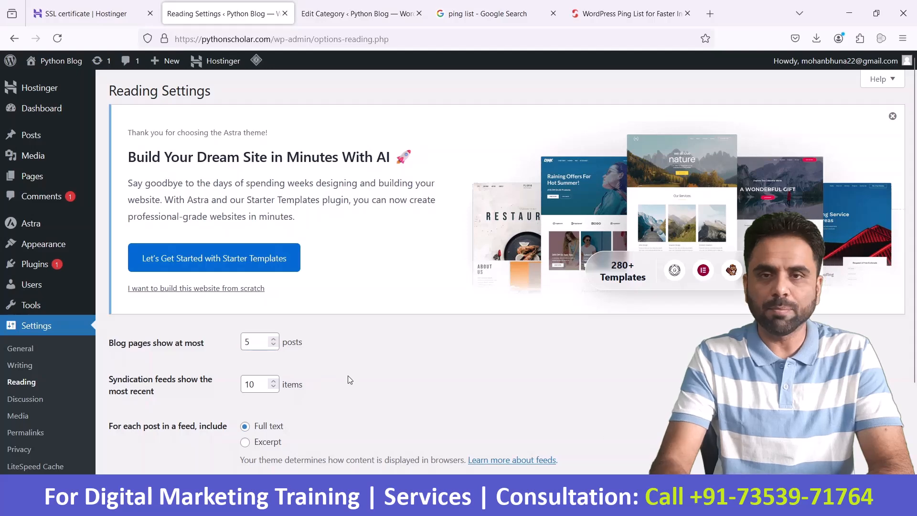
Step: Set "Syndication feeds show the most recent" to 5 items
scroll(348, 375, down, 2)
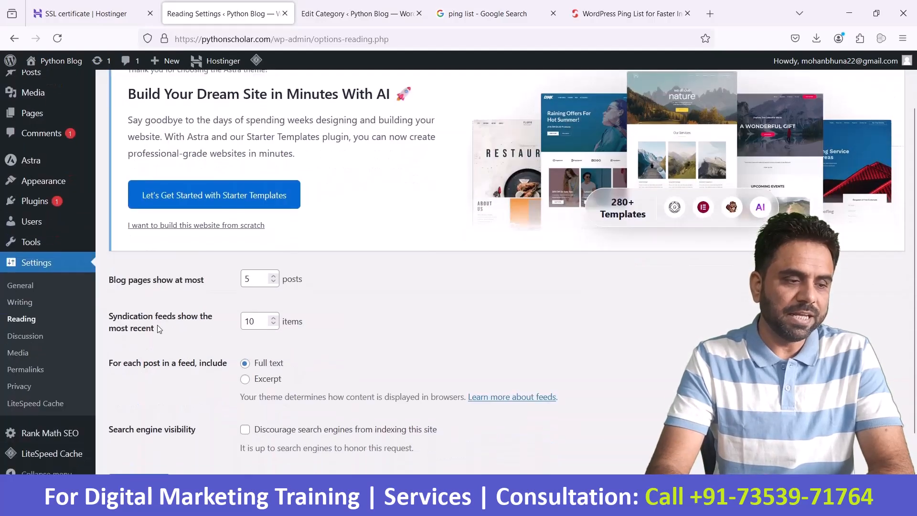
drag(258, 321, 239, 321)
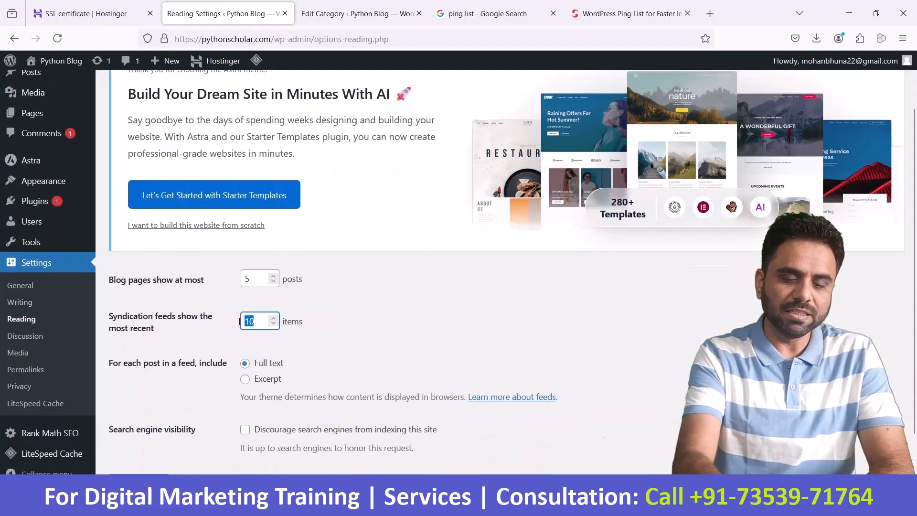
text(5)
click(359, 334)
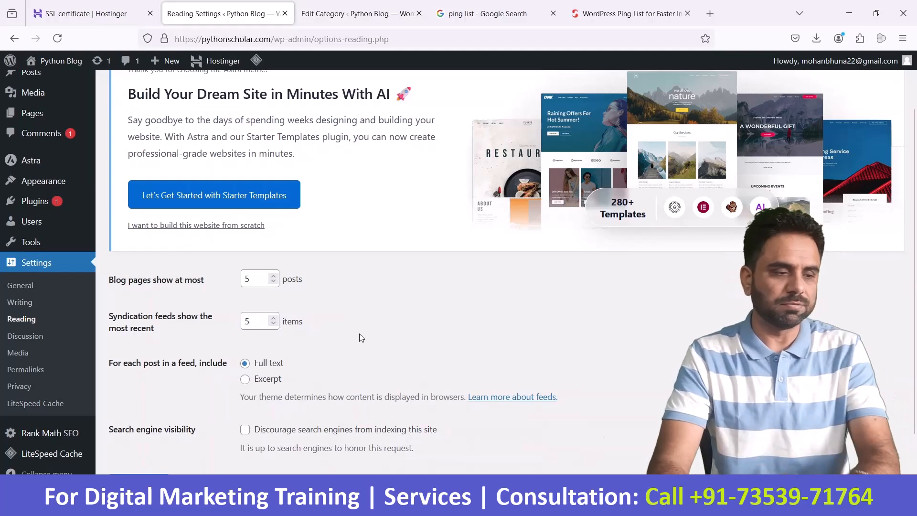
Step: Set each post in a feed to include only the Excerpt, and save the Reading Settings
scroll(359, 333, down, 2)
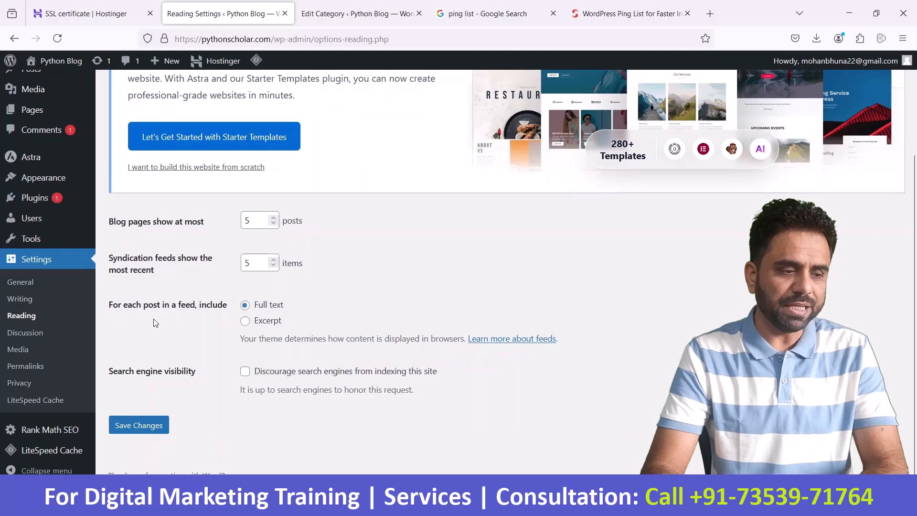
click(245, 321)
click(245, 306)
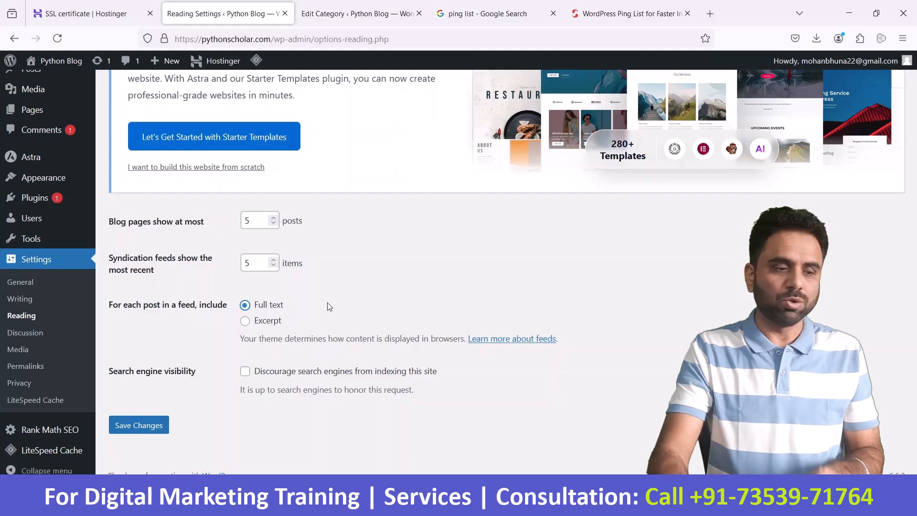
click(245, 320)
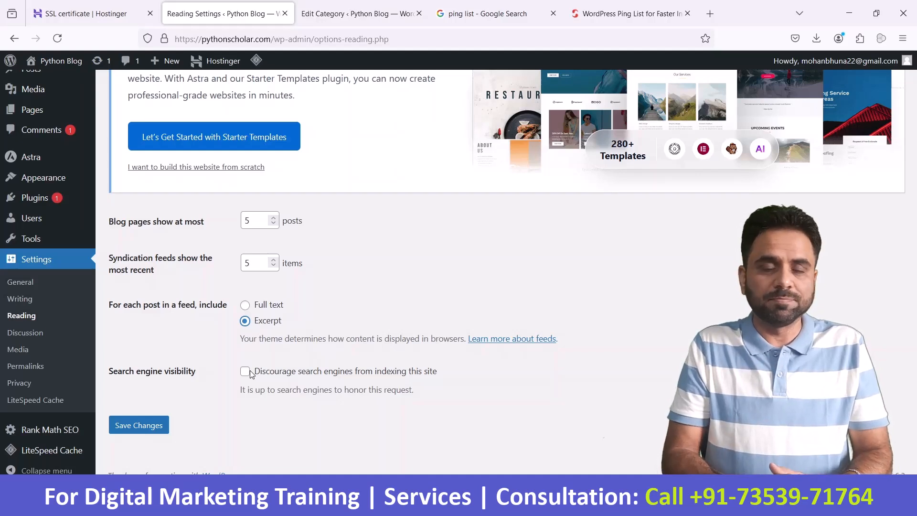
click(146, 425)
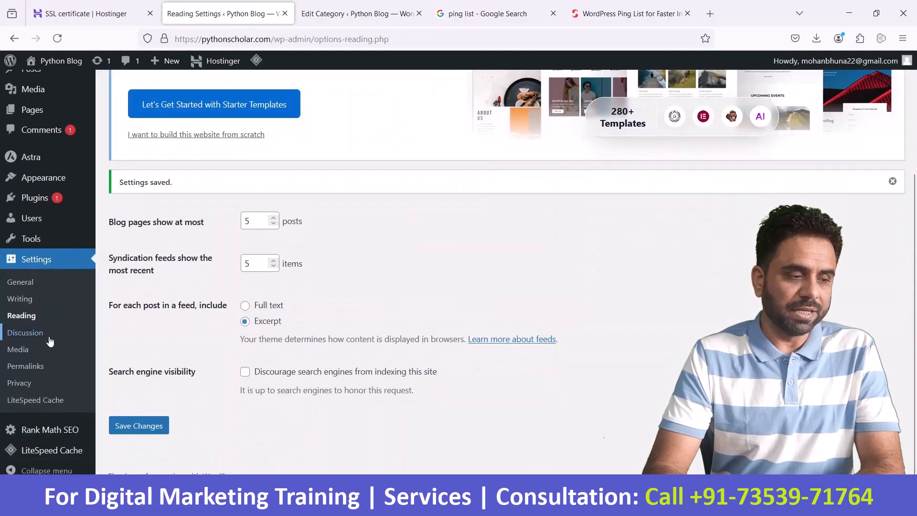
Step: Open the Discussion Settings and enable "Comment must be manually approved" under "Before a comment appears"
click(24, 332)
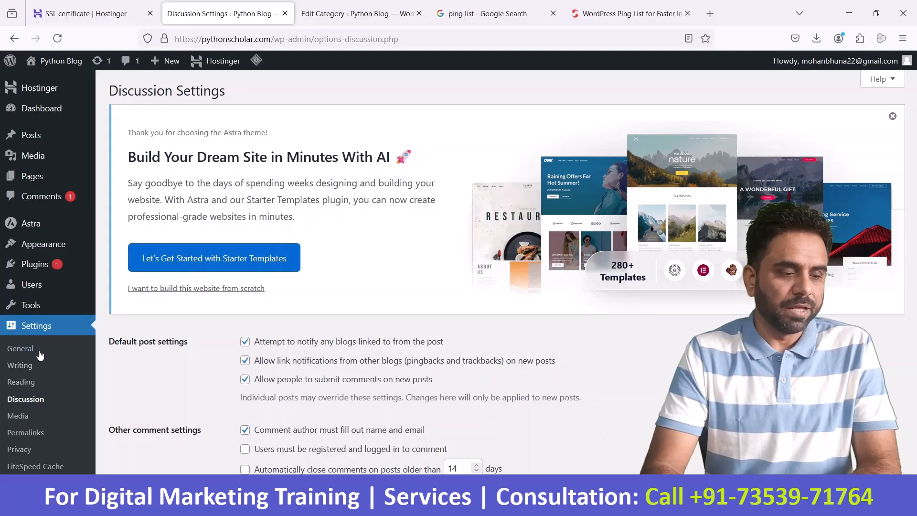
scroll(510, 314, down, 4)
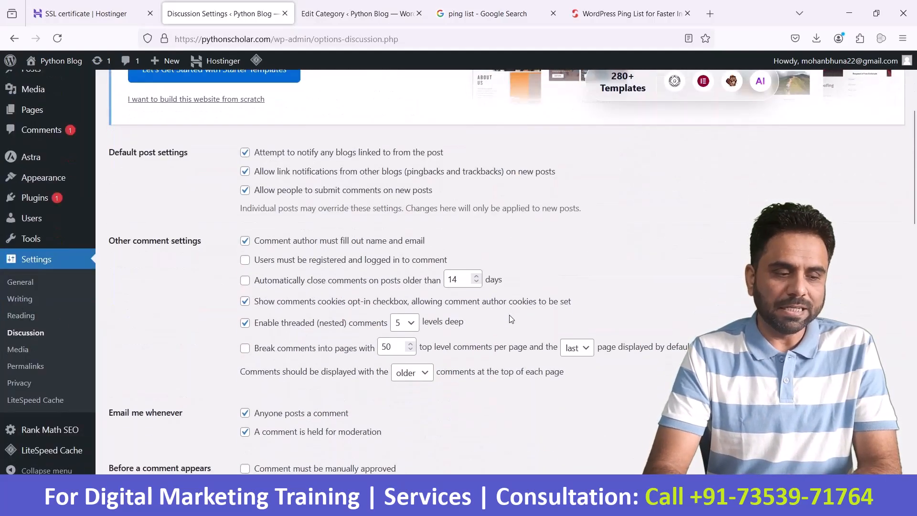
scroll(510, 319, down, 3)
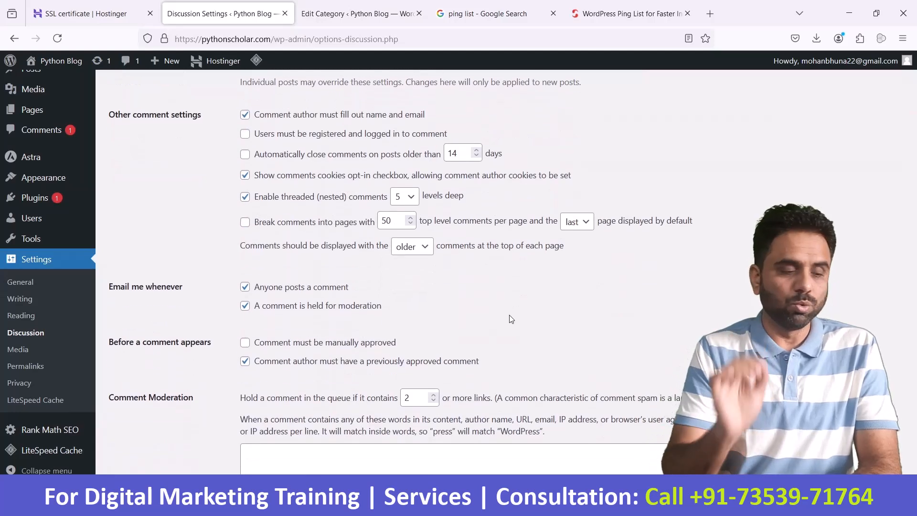
click(244, 344)
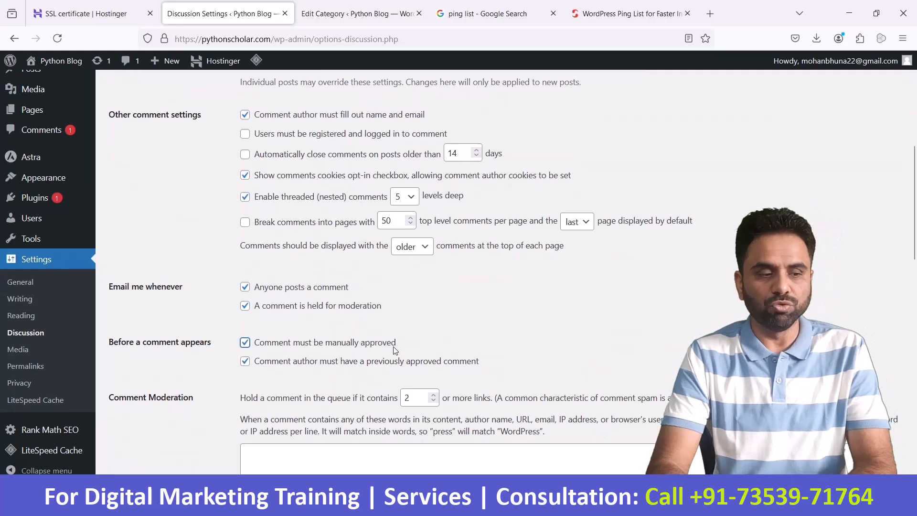
click(245, 344)
click(245, 344)
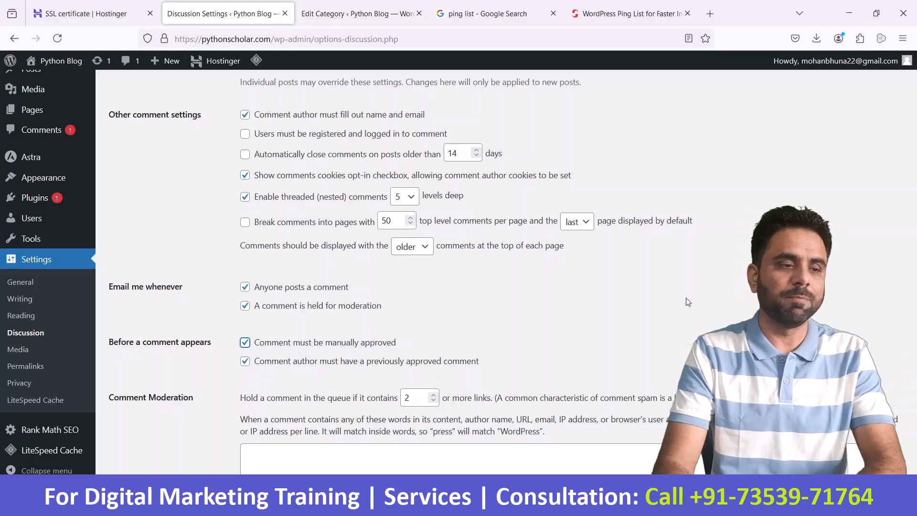
Step: Set Comment Moderation to hold a comment in the queue if it contains 1 or more links
scroll(315, 177, up, 3)
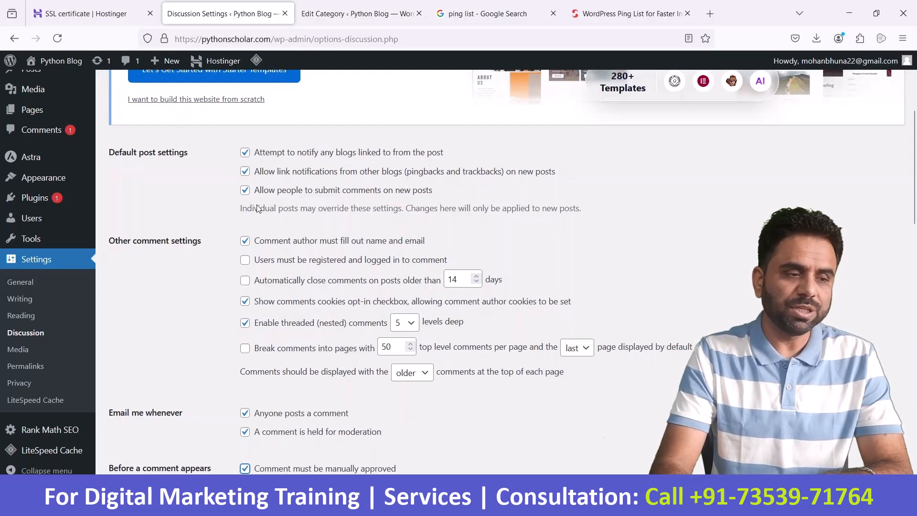
scroll(294, 191, down, 4)
scroll(293, 172, up, 3)
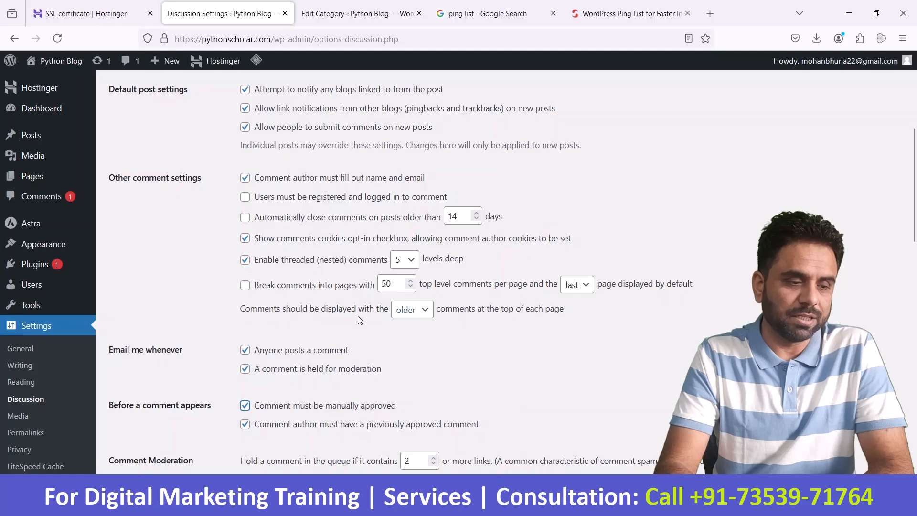
scroll(360, 319, down, 4)
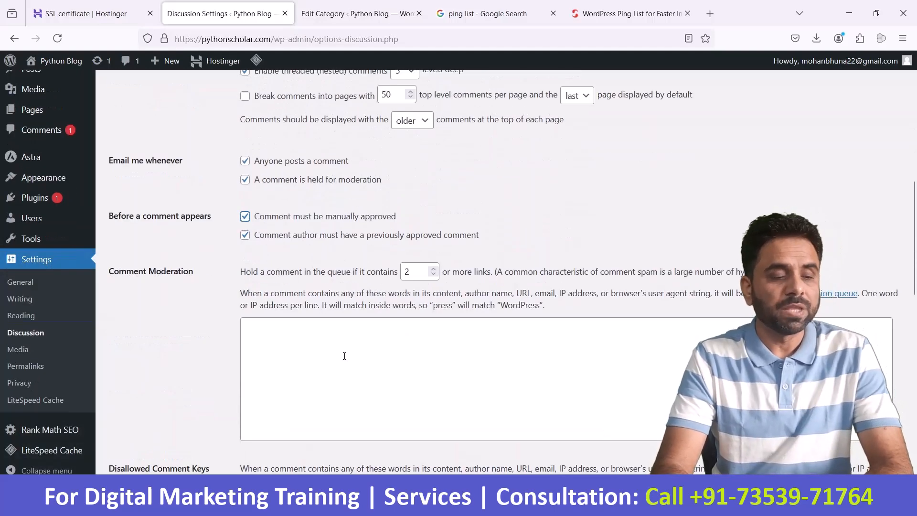
click(344, 356)
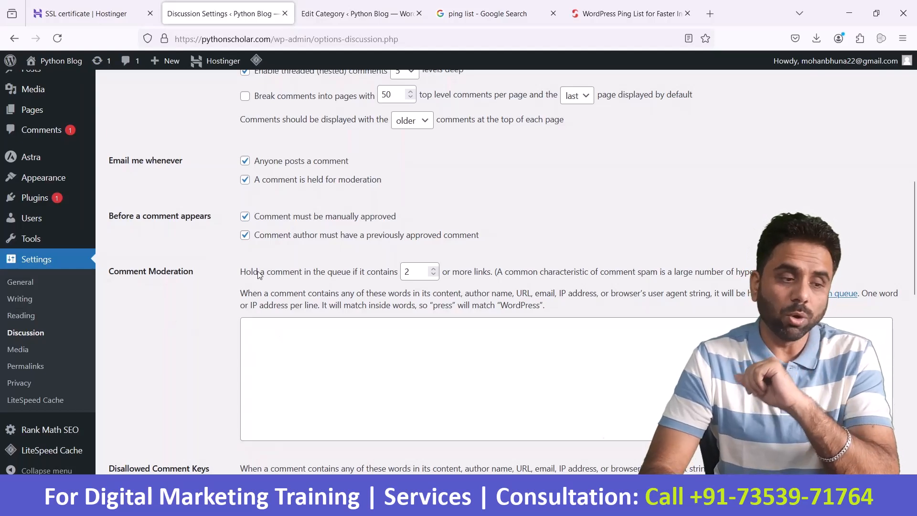
drag(284, 277, 387, 286)
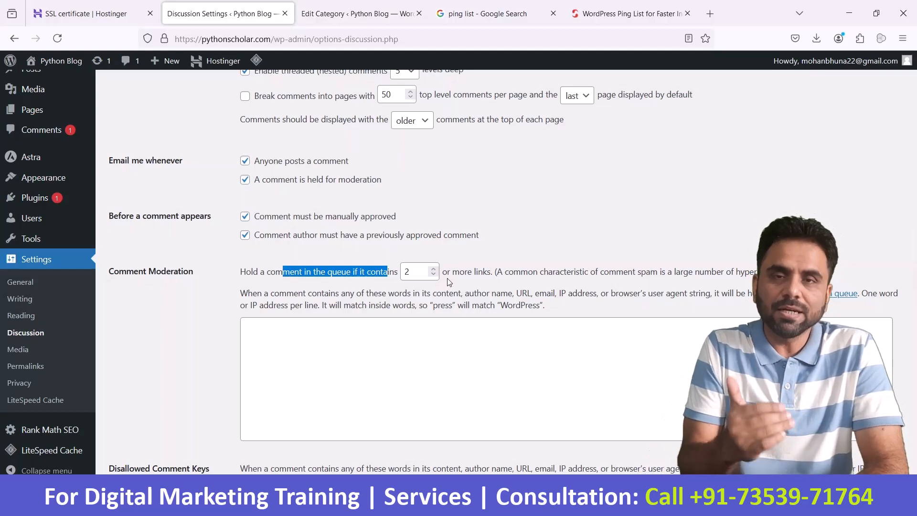
double_click(404, 276)
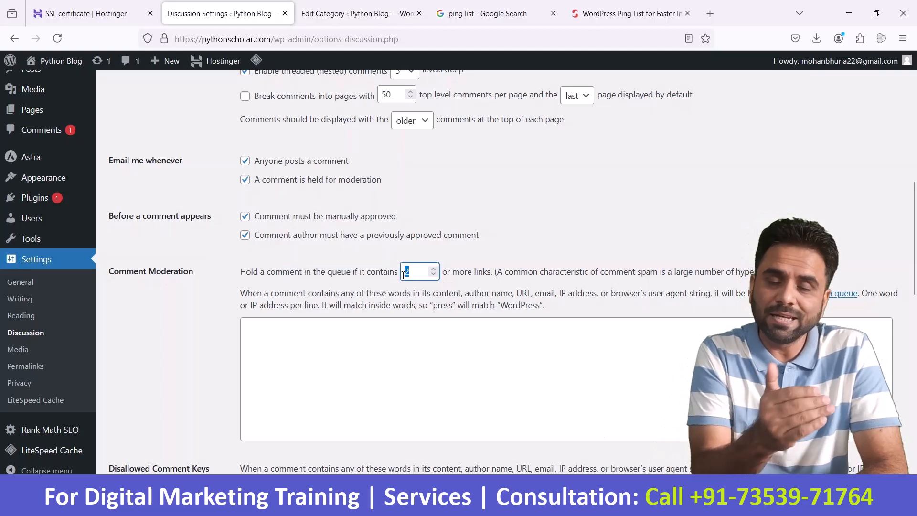
text(1)
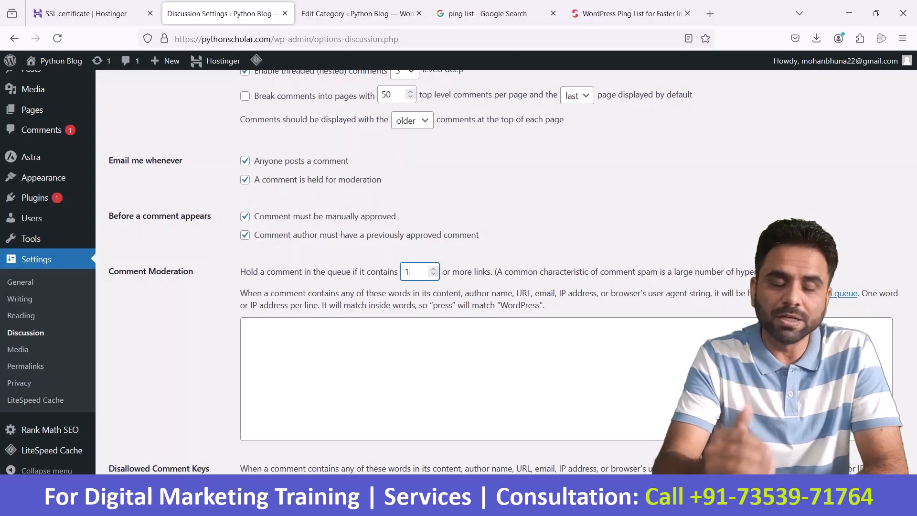
Step: Review the Comment Moderation and Disallowed Comment Keys descriptions and their word lists
drag(534, 272, 745, 276)
click(559, 279)
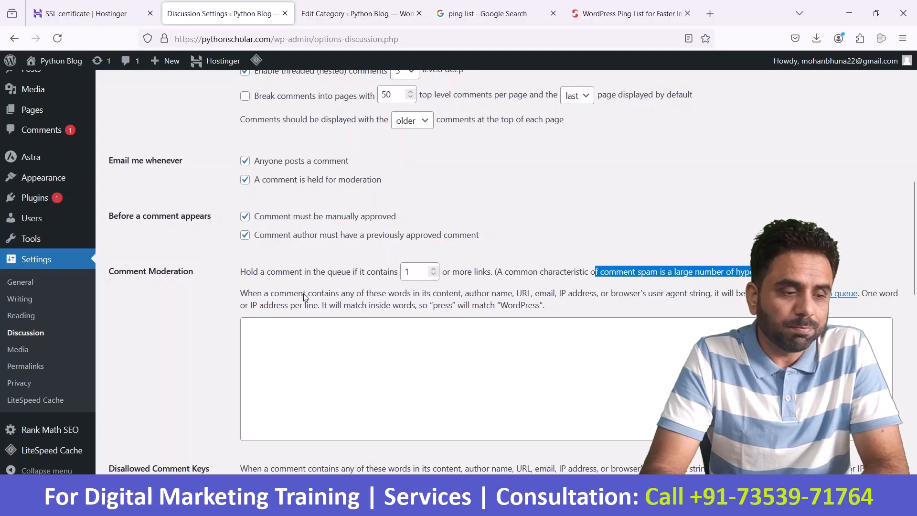
drag(304, 296, 701, 296)
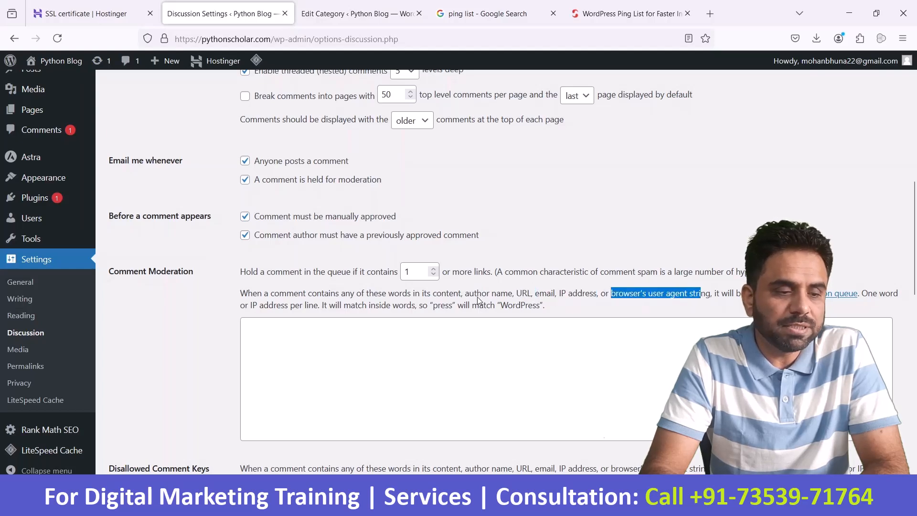
click(404, 333)
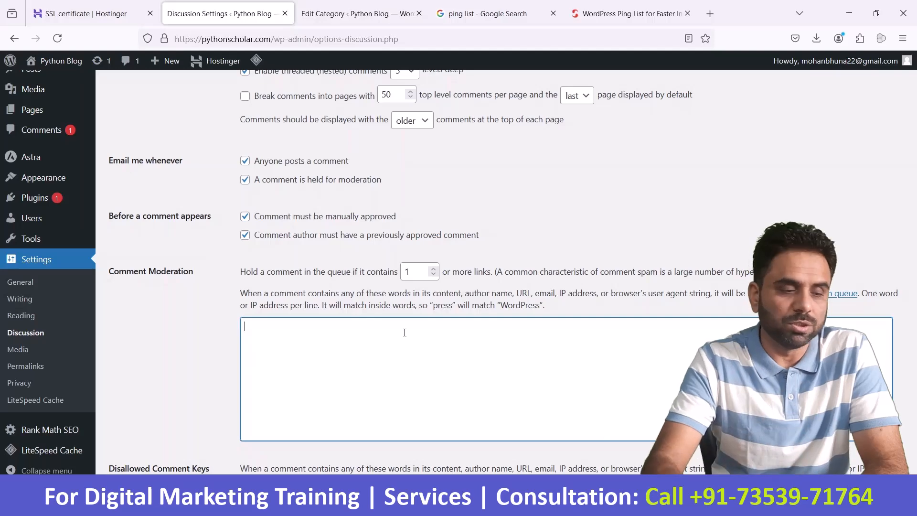
scroll(402, 332, down, 3)
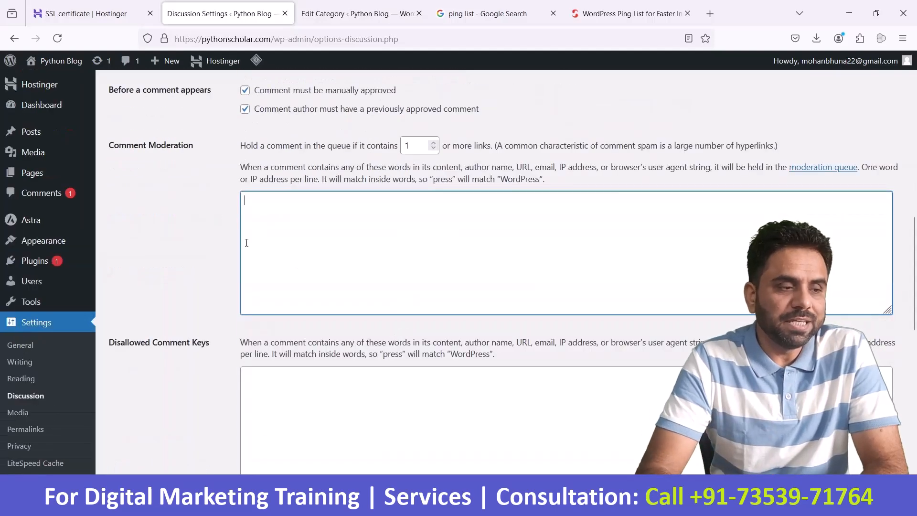
drag(204, 153, 114, 145)
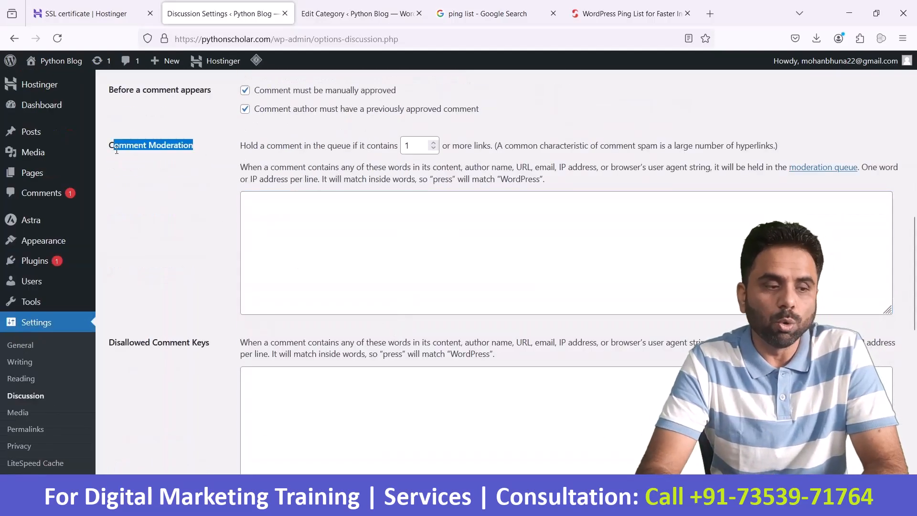
drag(109, 343, 220, 344)
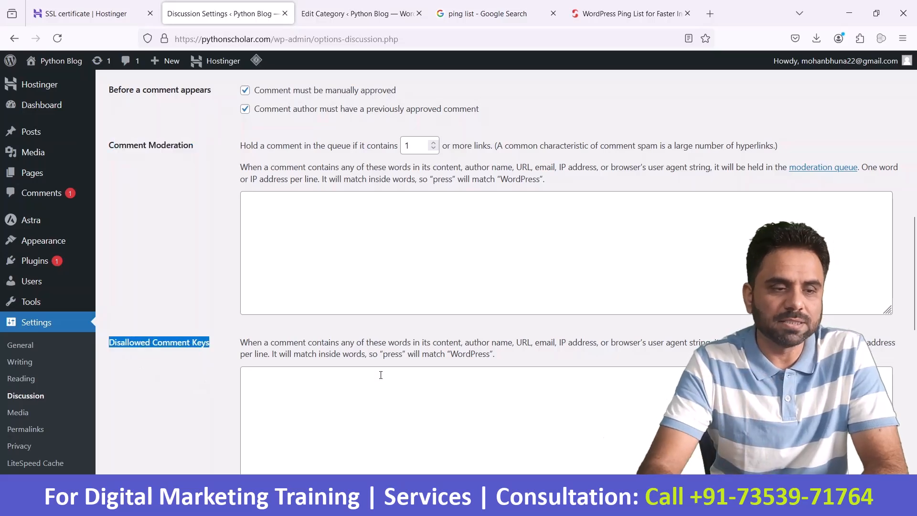
click(462, 265)
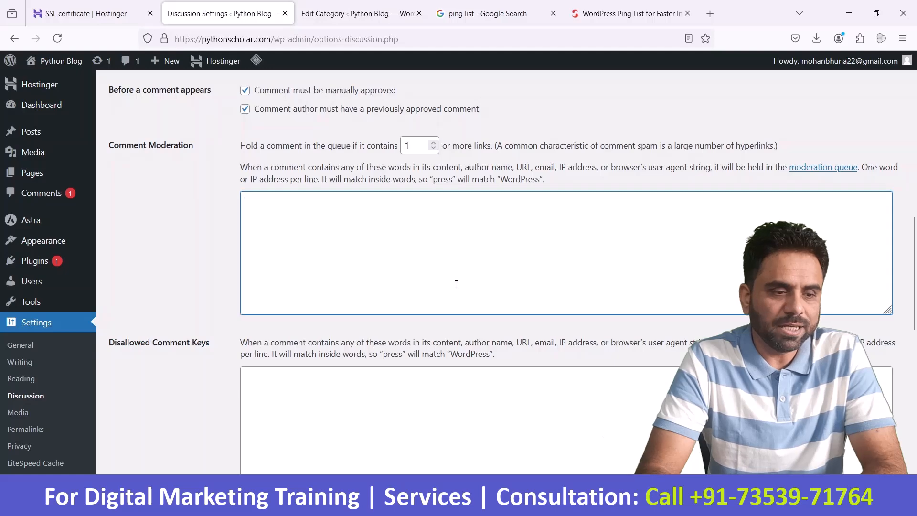
scroll(457, 285, down, 3)
click(440, 272)
scroll(440, 274, up, 3)
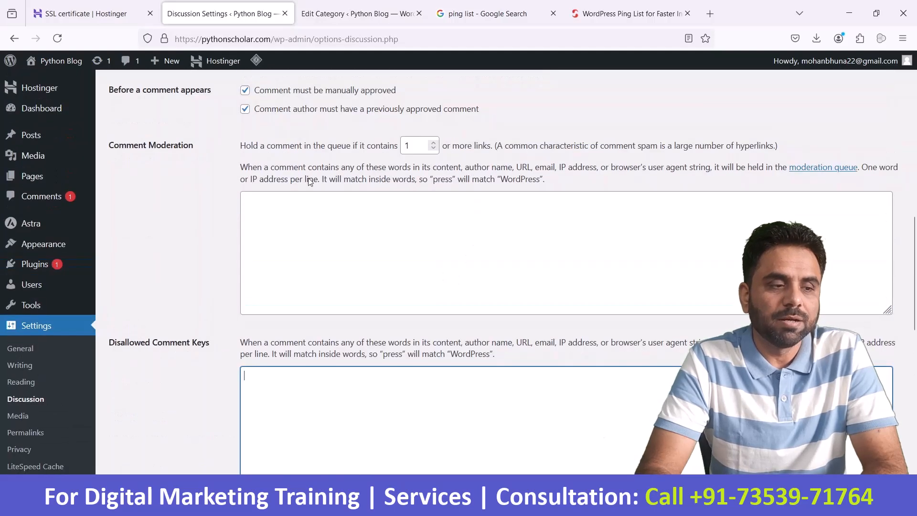
drag(106, 155, 184, 157)
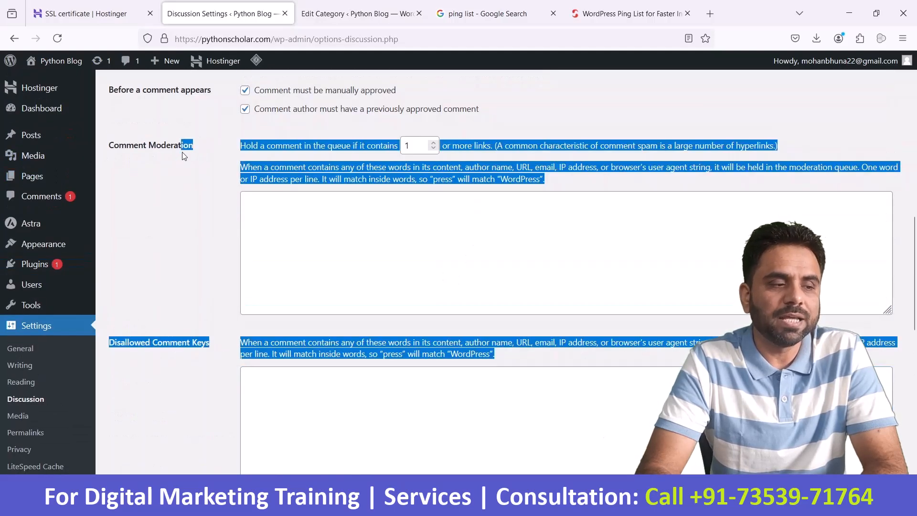
click(204, 186)
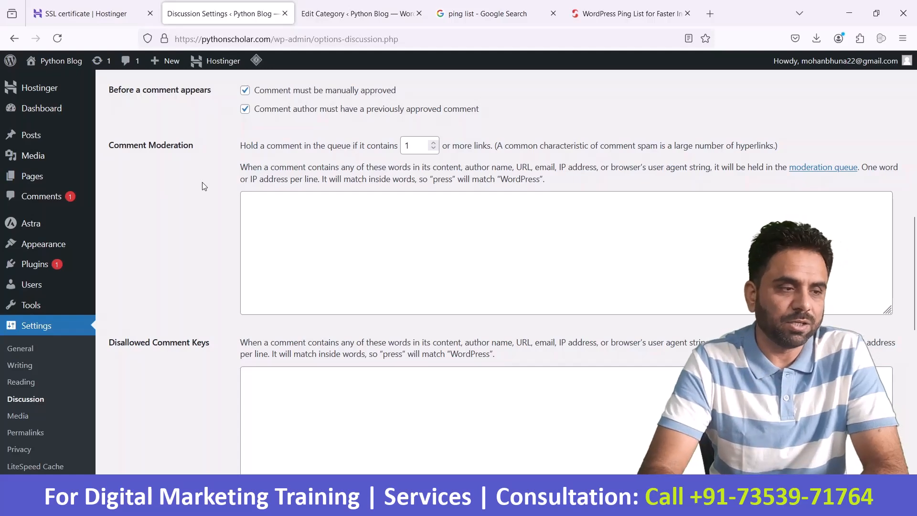
scroll(202, 185, up, 3)
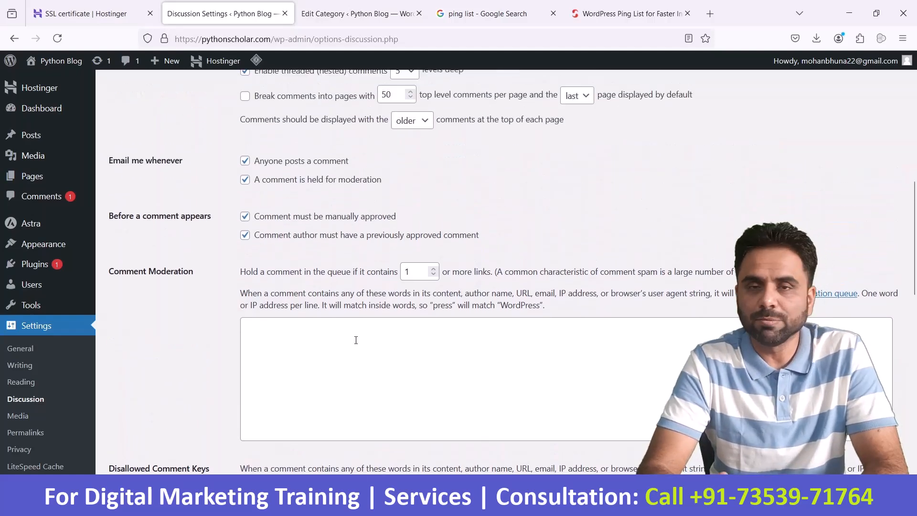
scroll(354, 339, down, 3)
scroll(356, 339, down, 2)
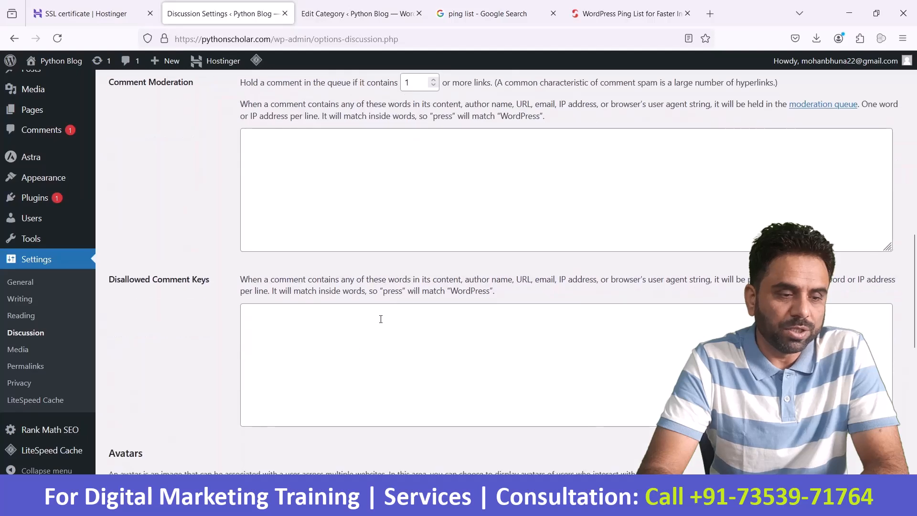
click(380, 319)
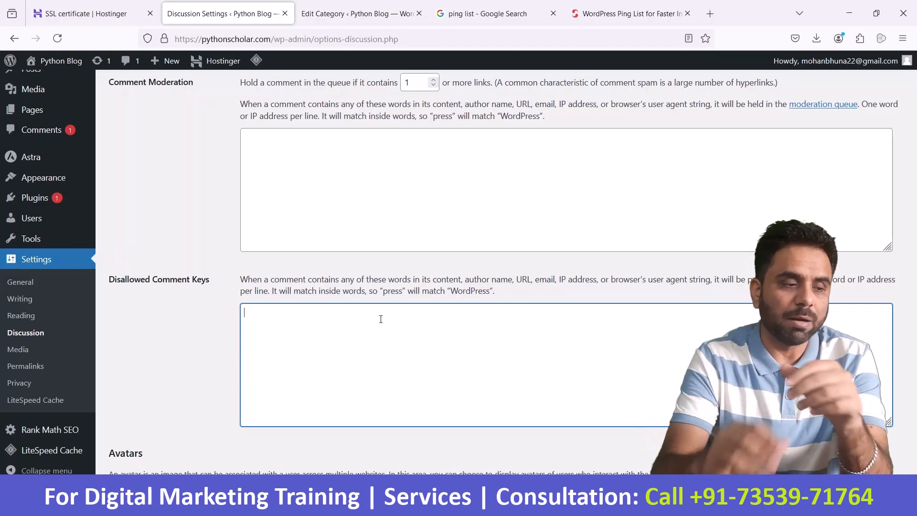
click(765, 447)
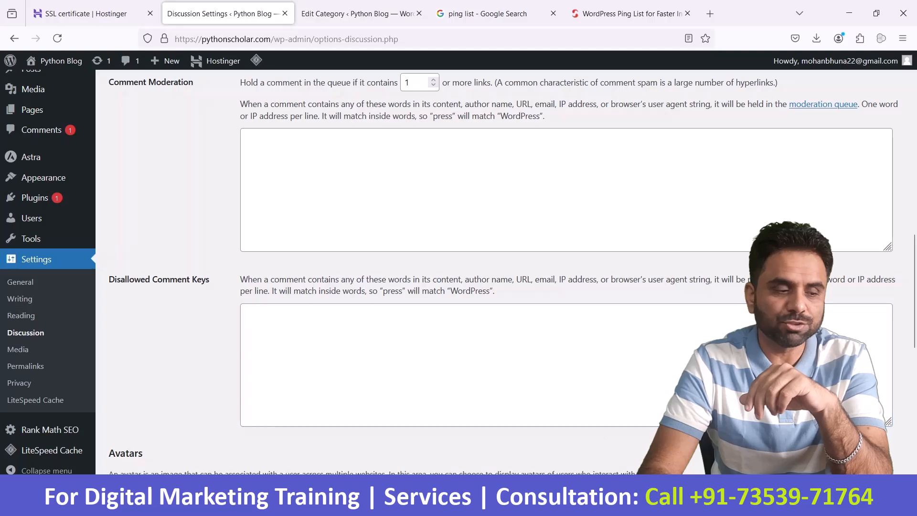
Step: Set the Default Avatar to Gravatar Logo and save the Discussion Settings
scroll(494, 268, down, 5)
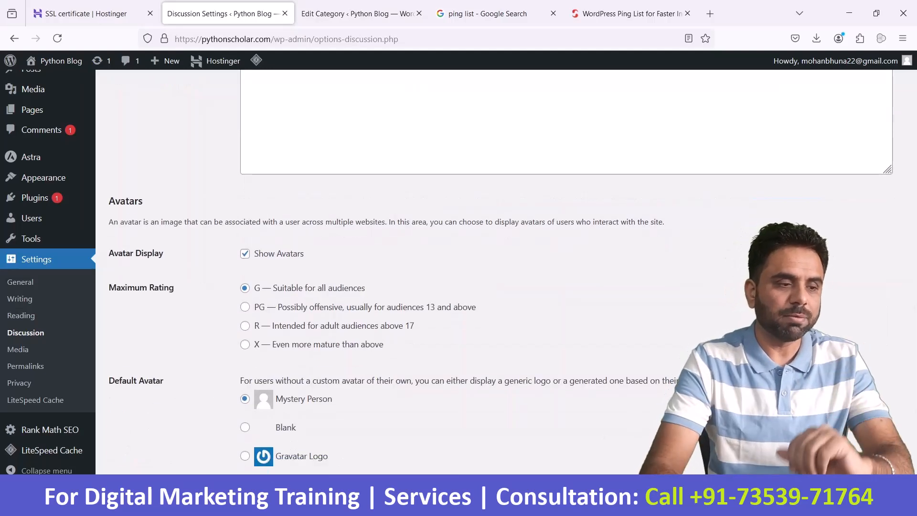
scroll(315, 366, down, 1)
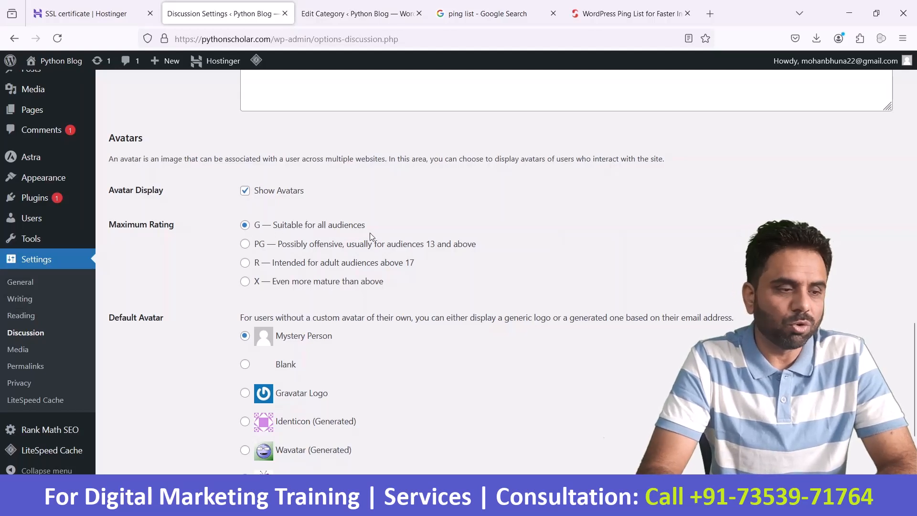
scroll(390, 236, down, 3)
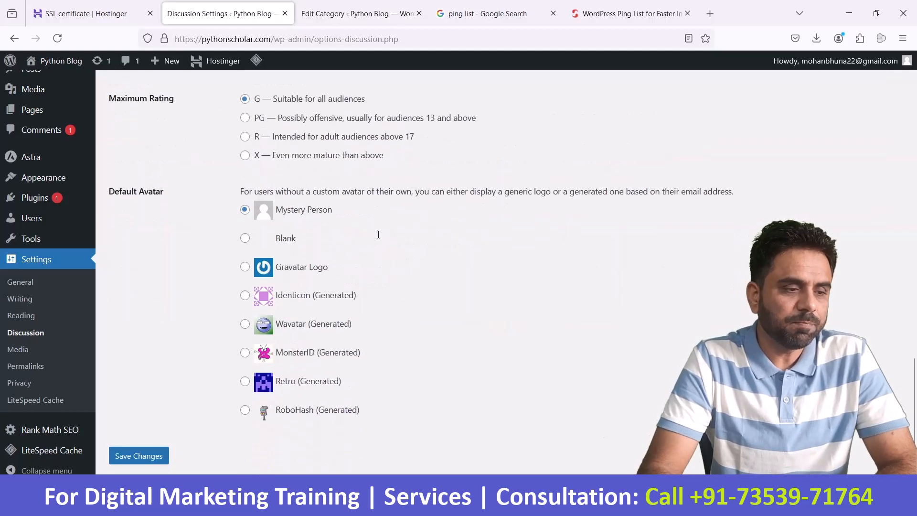
click(245, 268)
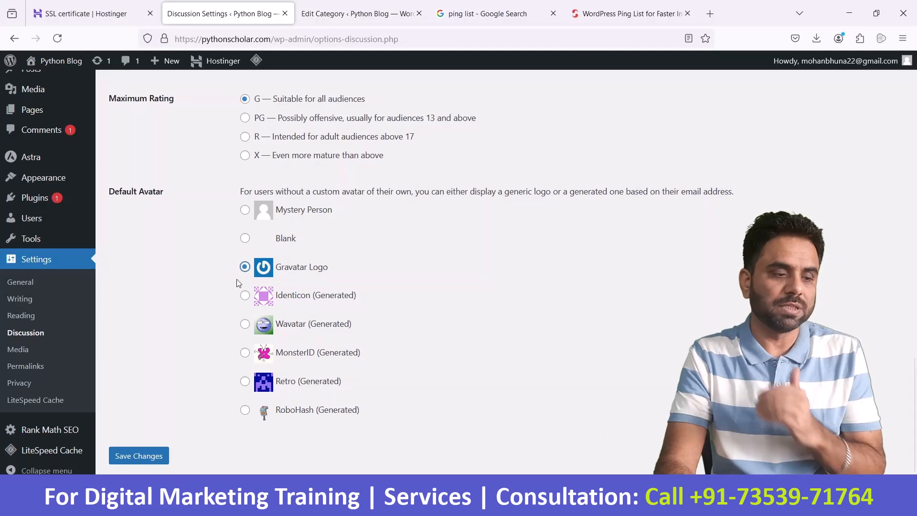
click(153, 456)
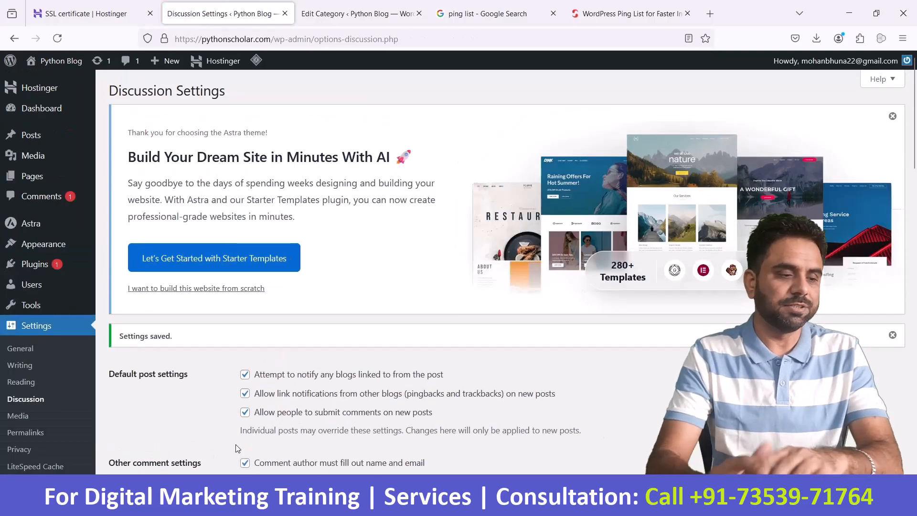
Step: Open the Media Settings and set the thumbnail size's width and height to 0
scroll(26, 352, down, 3)
click(27, 352)
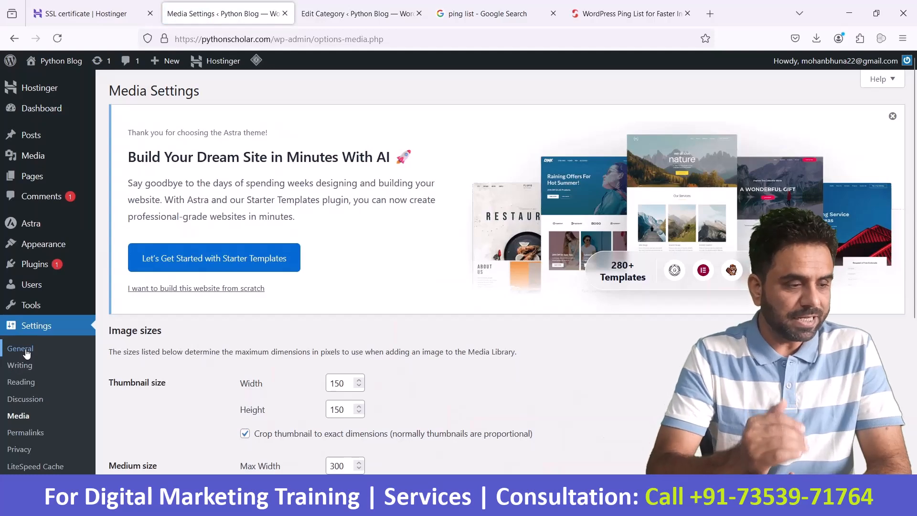
scroll(425, 371, down, 4)
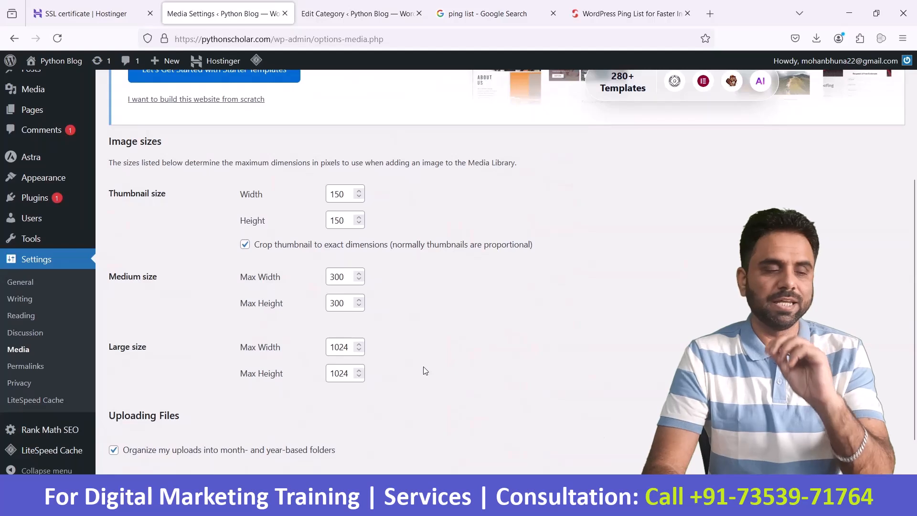
drag(343, 193, 311, 194)
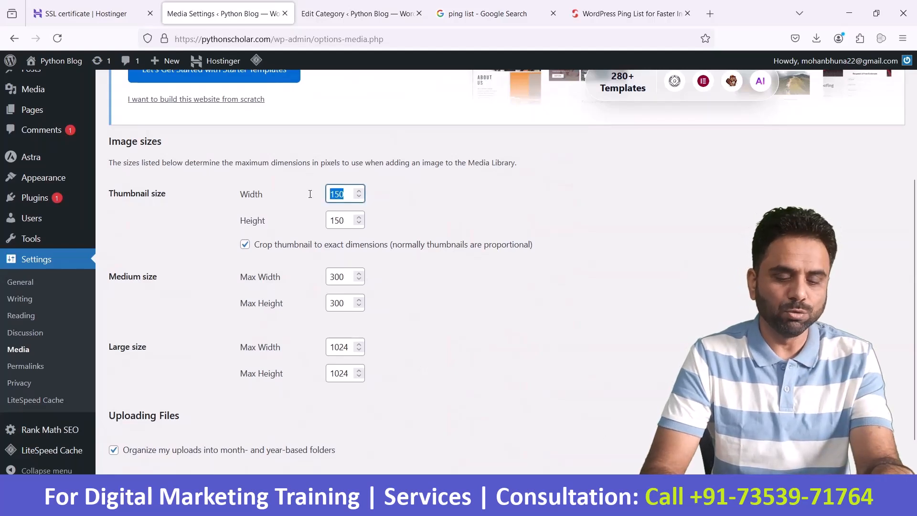
text(0)
drag(344, 220, 321, 220)
text(0)
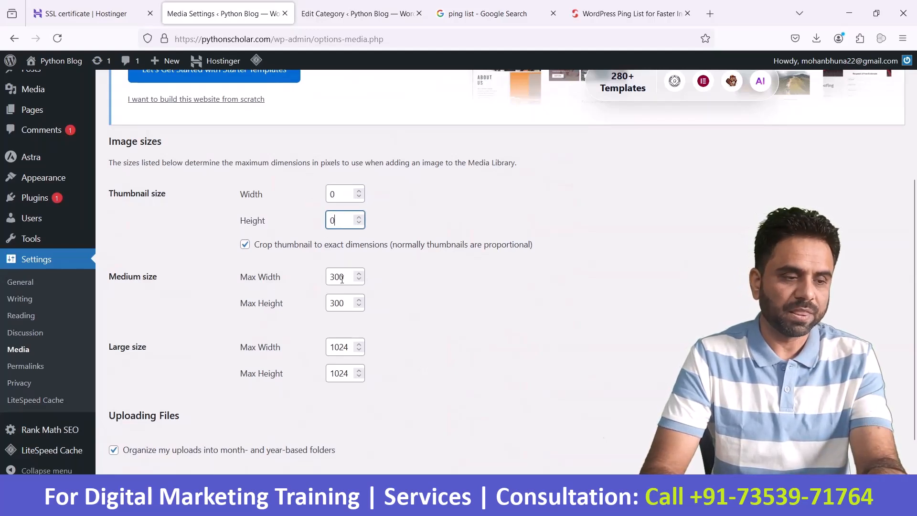
Step: Set the medium and large sizes' max width and height to 0 and turn off cropping thumbnails to exact dimensions
drag(354, 277, 322, 315)
text(0)
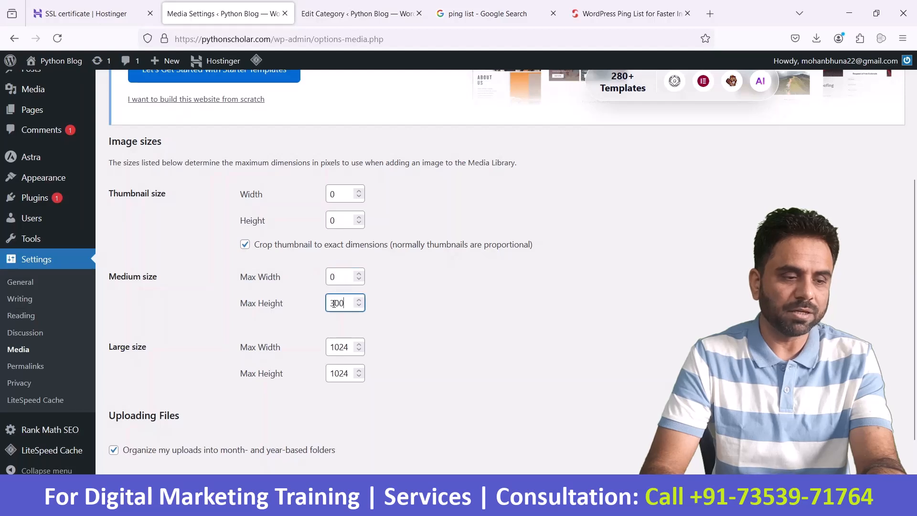
text(0)
drag(345, 348, 300, 346)
text(0)
drag(346, 373, 323, 375)
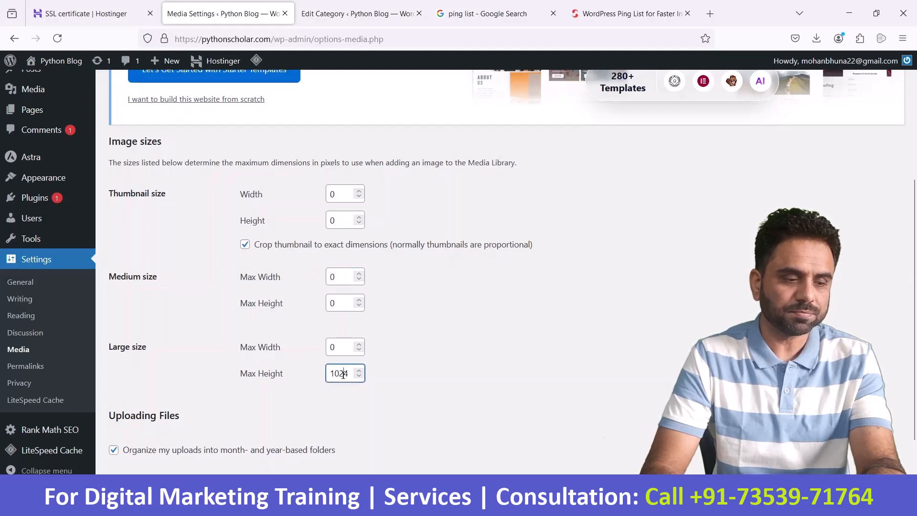
text(0)
click(246, 245)
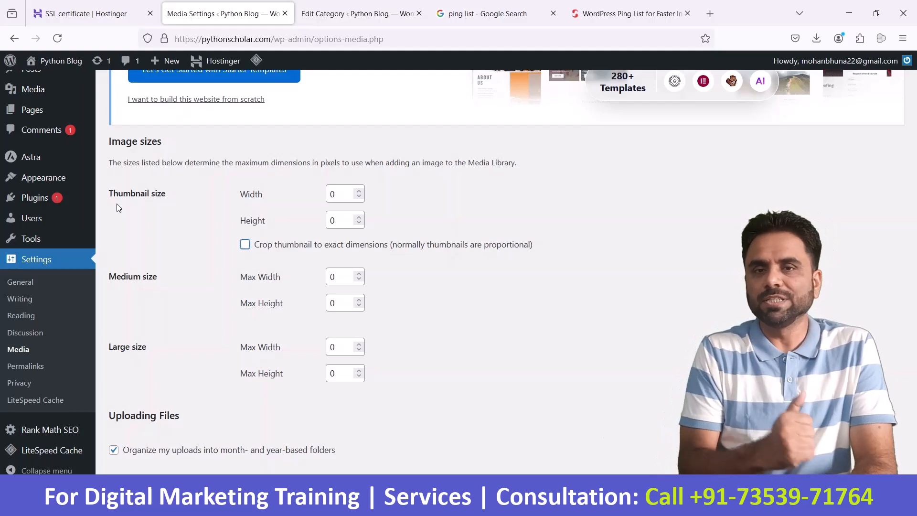
Step: Review the three image size groups and the option to organize uploads into month- and year-based folders
drag(118, 203, 149, 201)
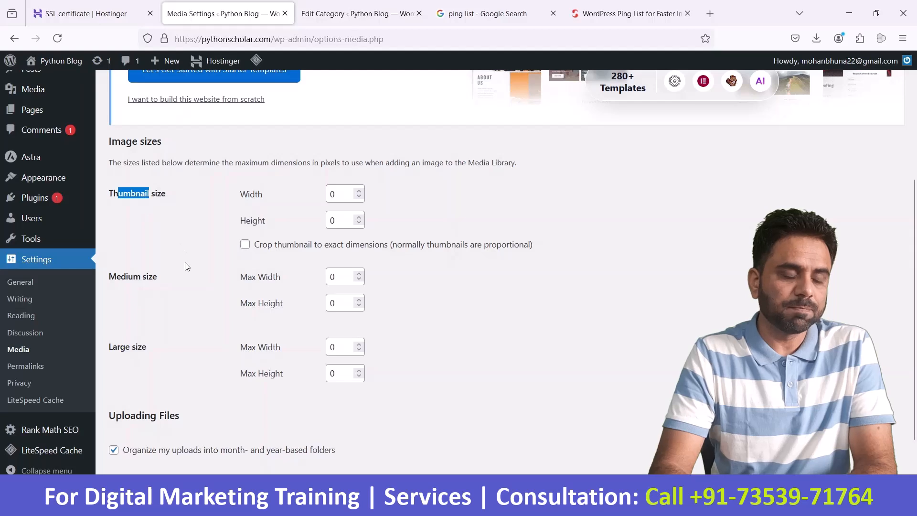
drag(168, 279, 109, 290)
drag(109, 347, 147, 345)
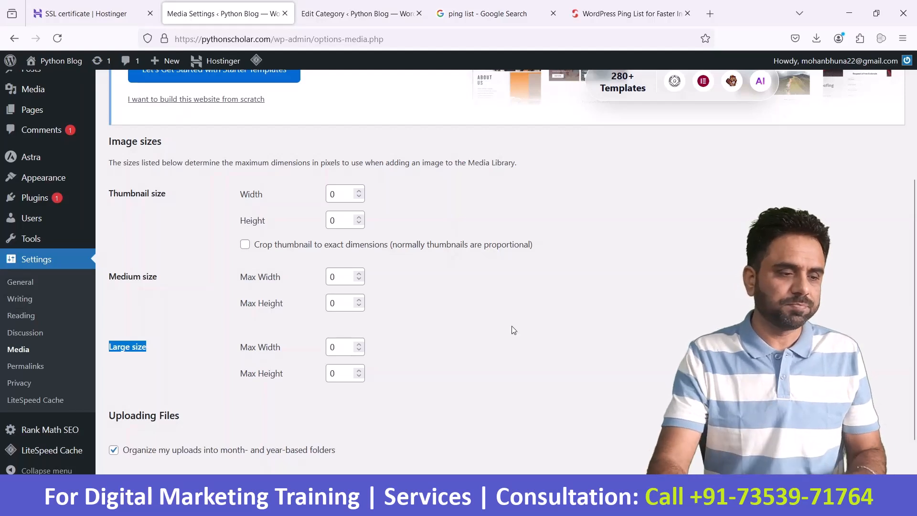
scroll(511, 326, down, 2)
drag(124, 388, 198, 388)
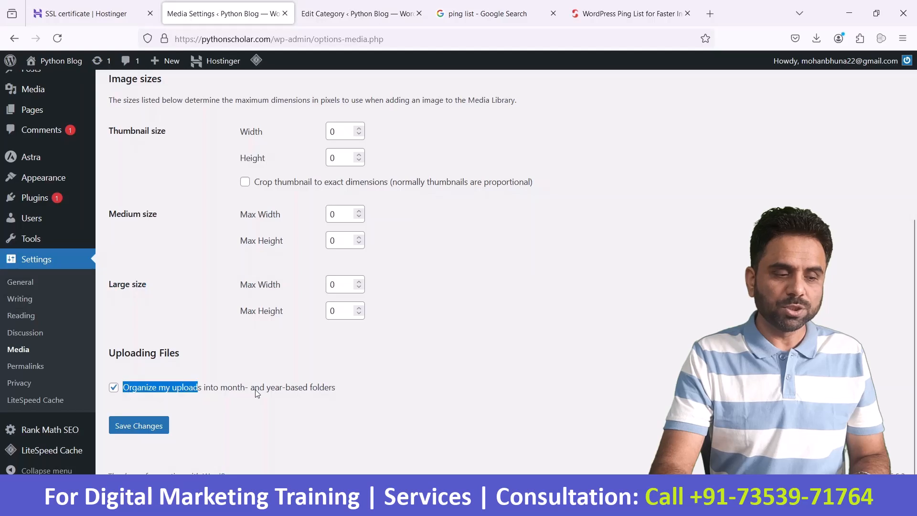
drag(257, 393, 364, 395)
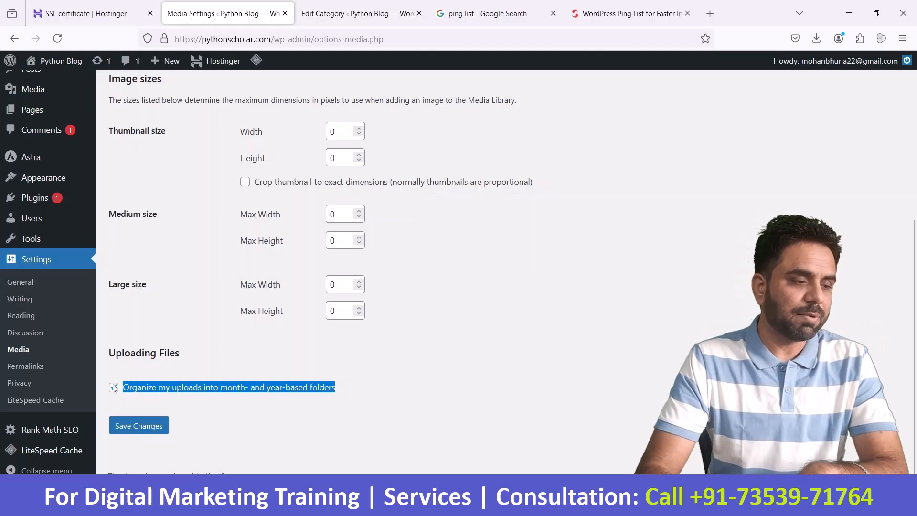
Step: Open the Permalink Settings and examine the example URLs of the permalink structures, comparing Post name with Plain
click(24, 367)
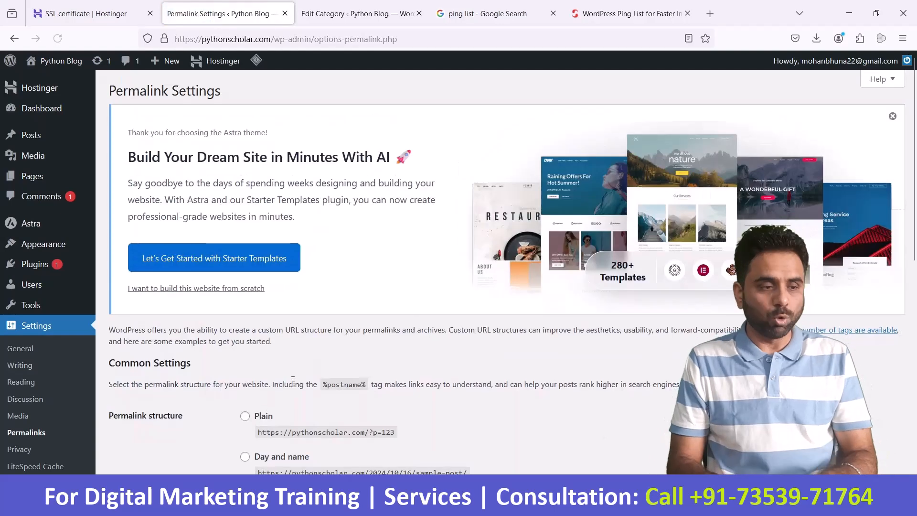
scroll(462, 378, down, 4)
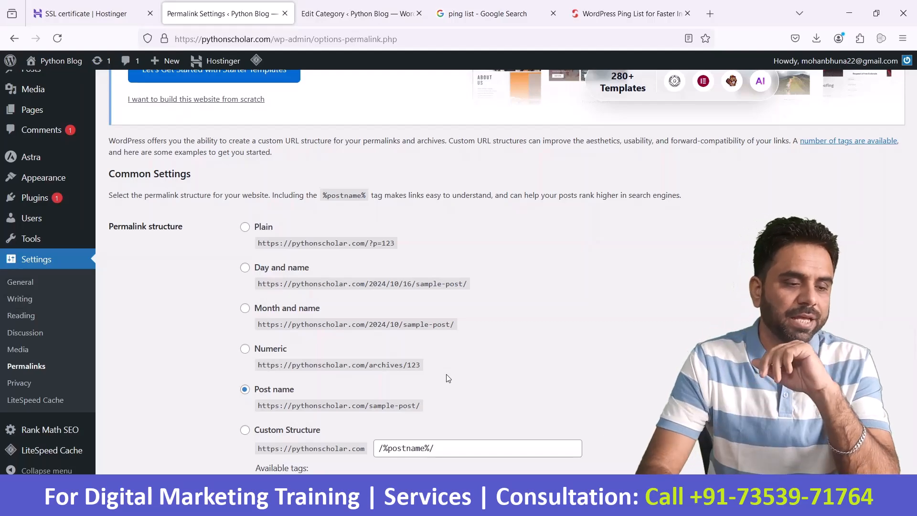
scroll(448, 378, down, 2)
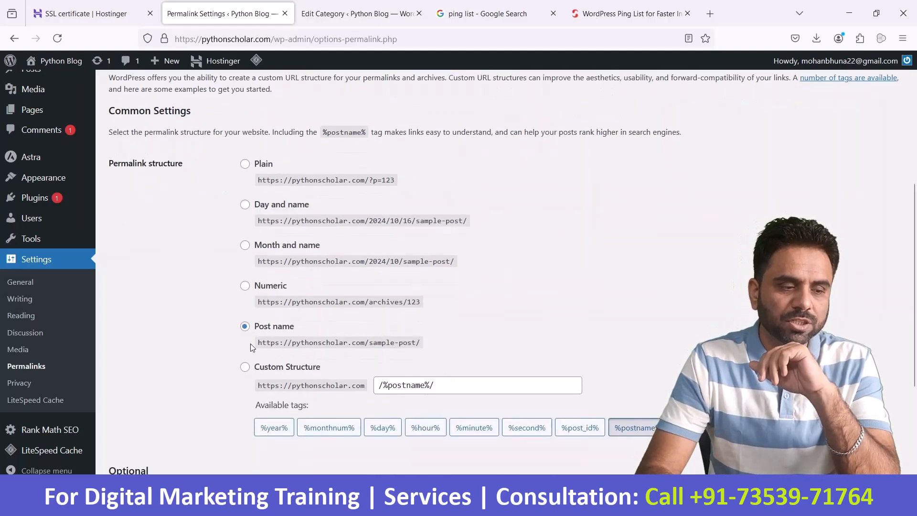
drag(252, 347, 433, 348)
click(434, 348)
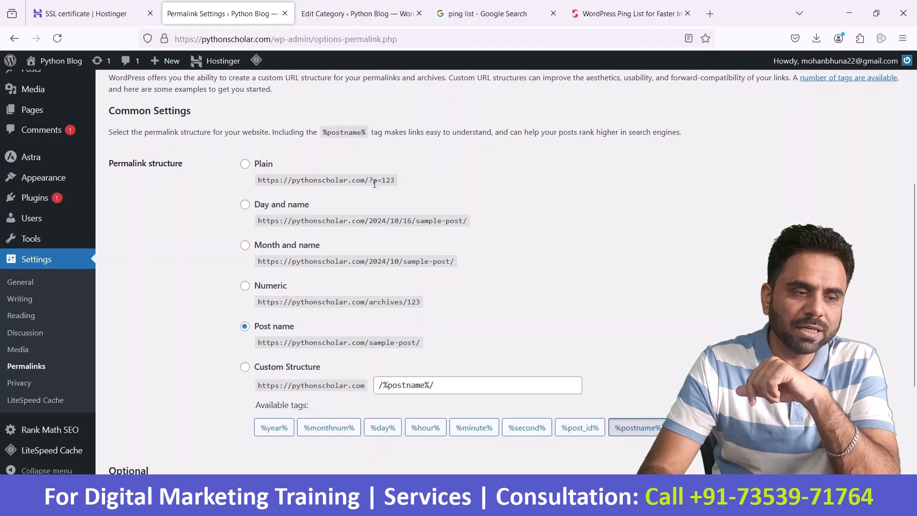
drag(370, 181, 409, 182)
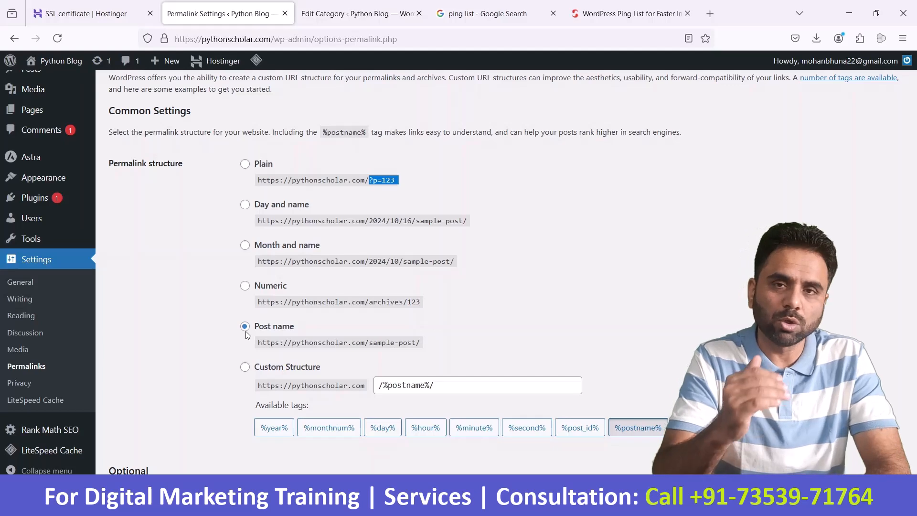
Step: Switch the permalink structure to Custom Structure and build it as /%category%/%postname%/ from the available tags
click(245, 367)
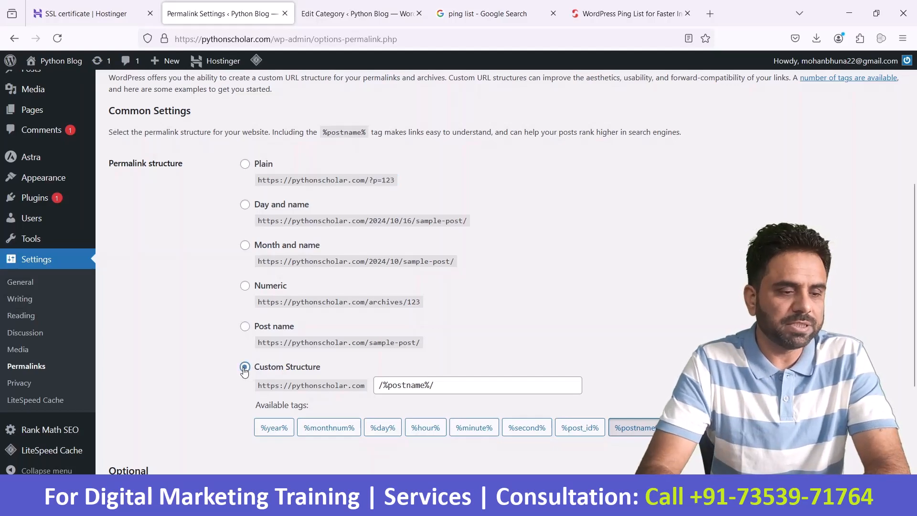
click(500, 394)
key(ctrl+a)
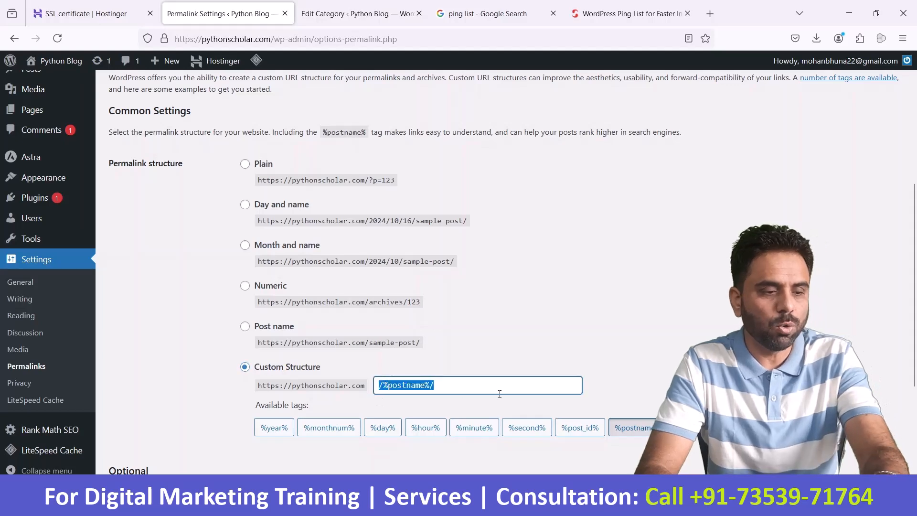
key(BackSpace)
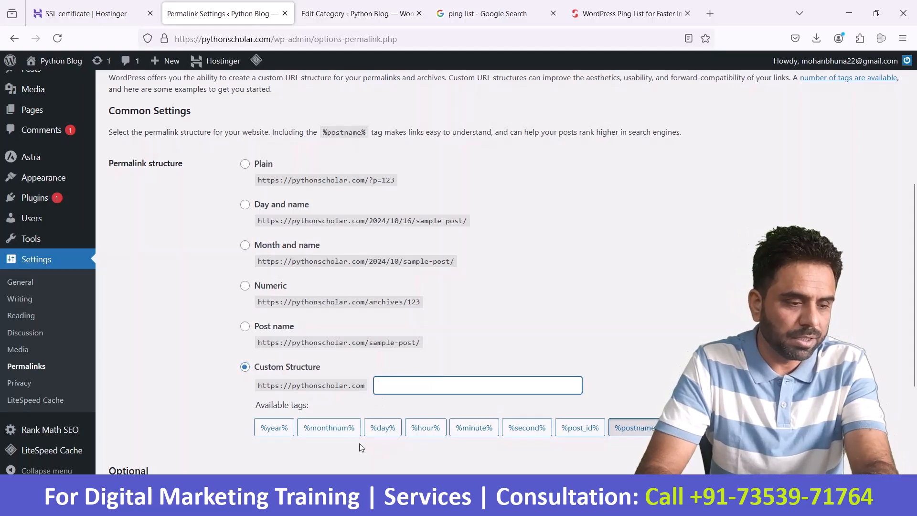
click(698, 428)
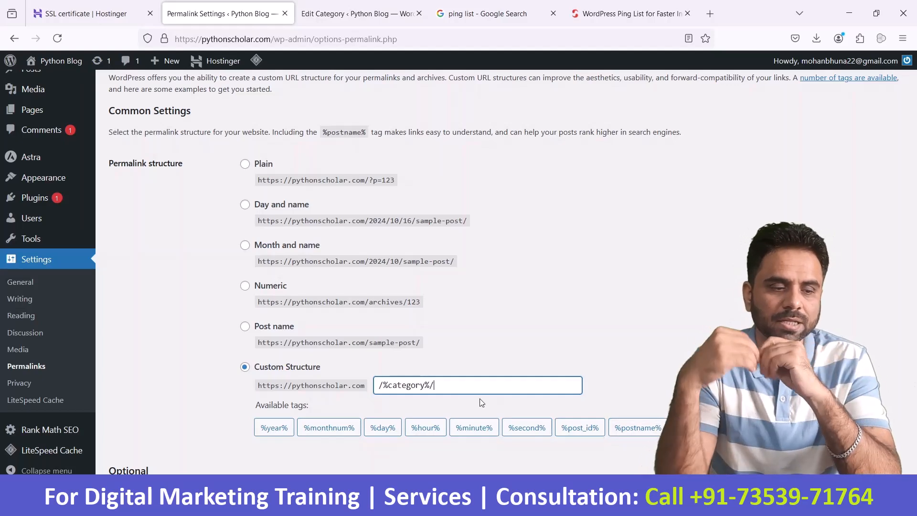
click(652, 435)
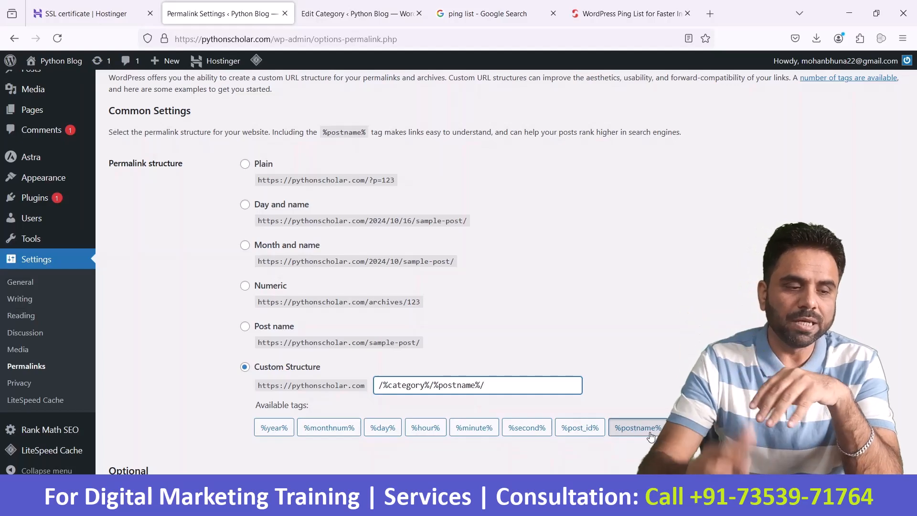
Step: Replace the custom permalink structure with /%monthnum%/%postname%/ and clear it again
drag(512, 383, 367, 381)
key(BackSpace)
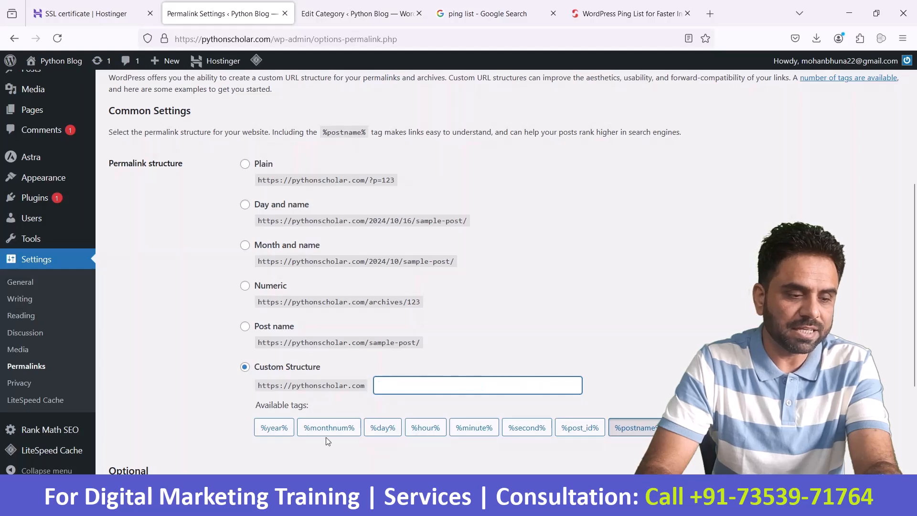
click(350, 437)
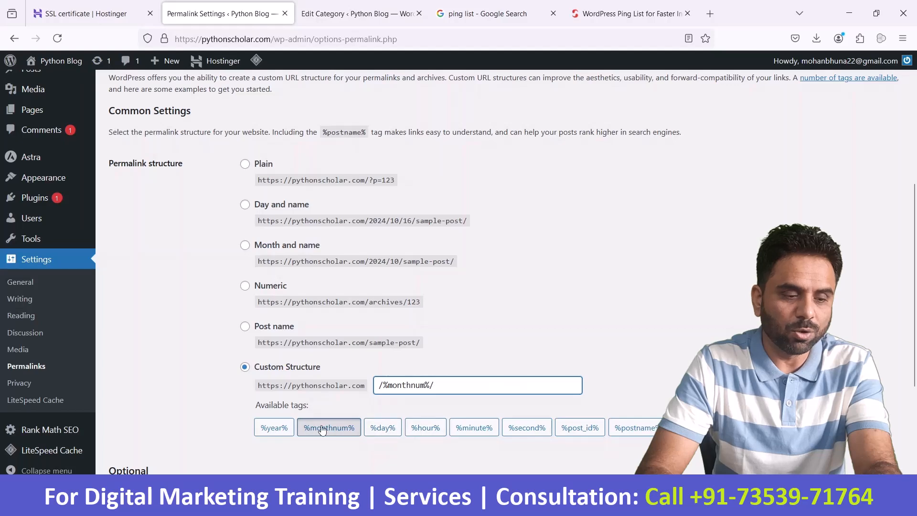
click(650, 434)
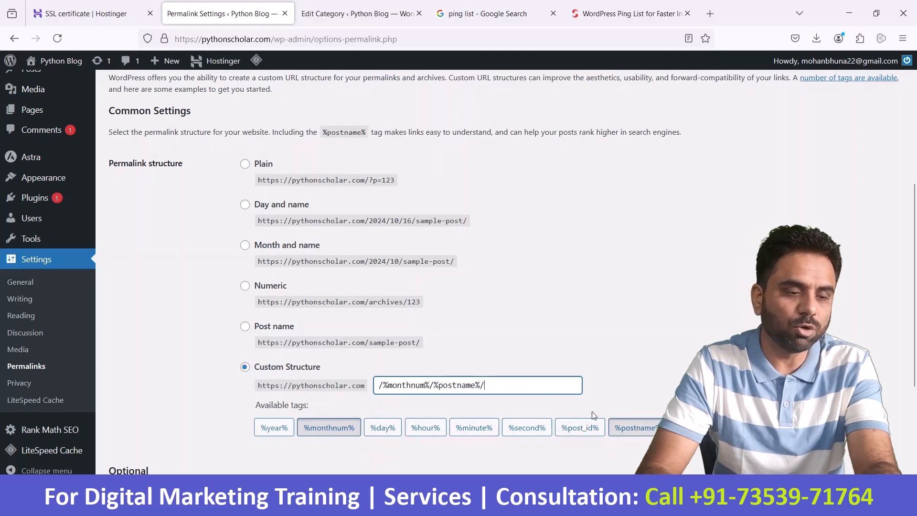
drag(528, 385, 363, 384)
key(BackSpace)
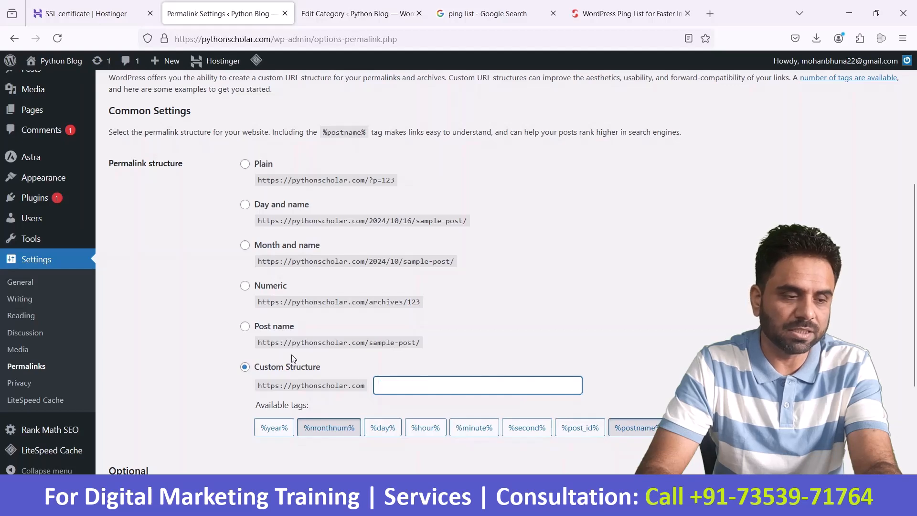
Step: Set the permalink structure to Post name and save the Permalink Settings
click(246, 327)
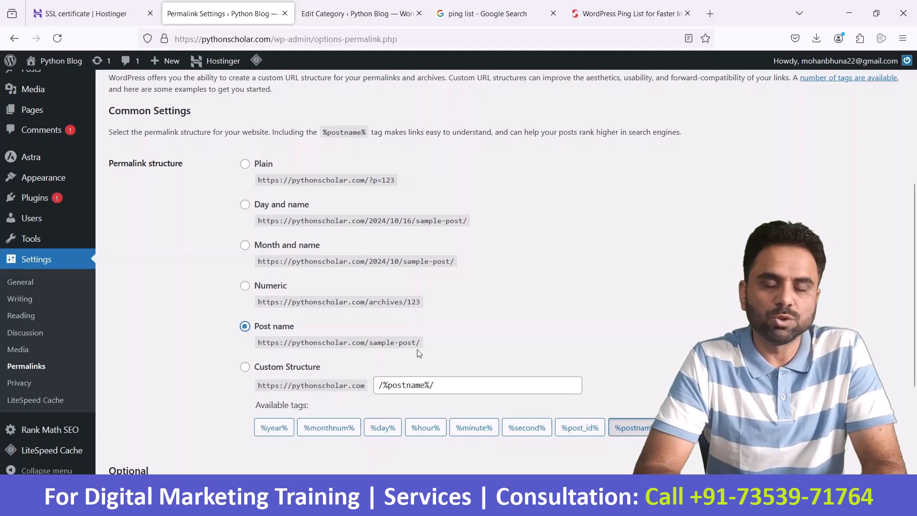
scroll(419, 353, down, 4)
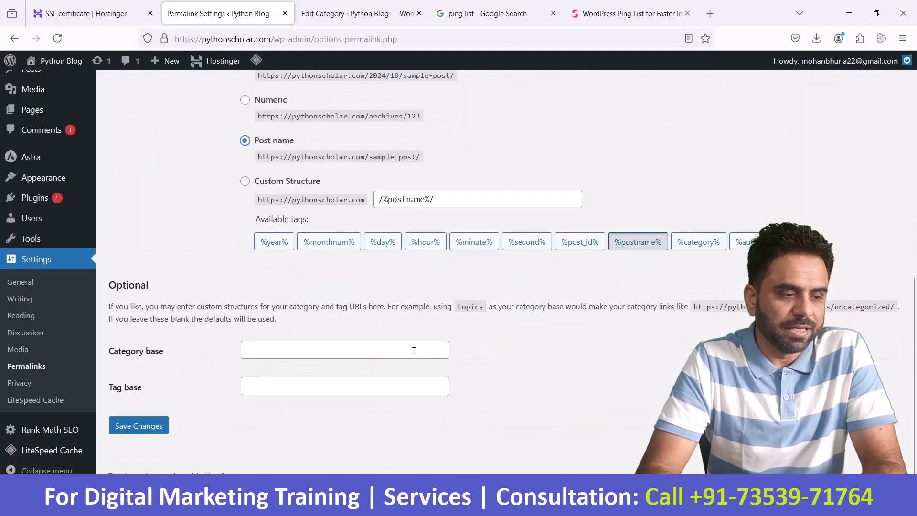
click(149, 432)
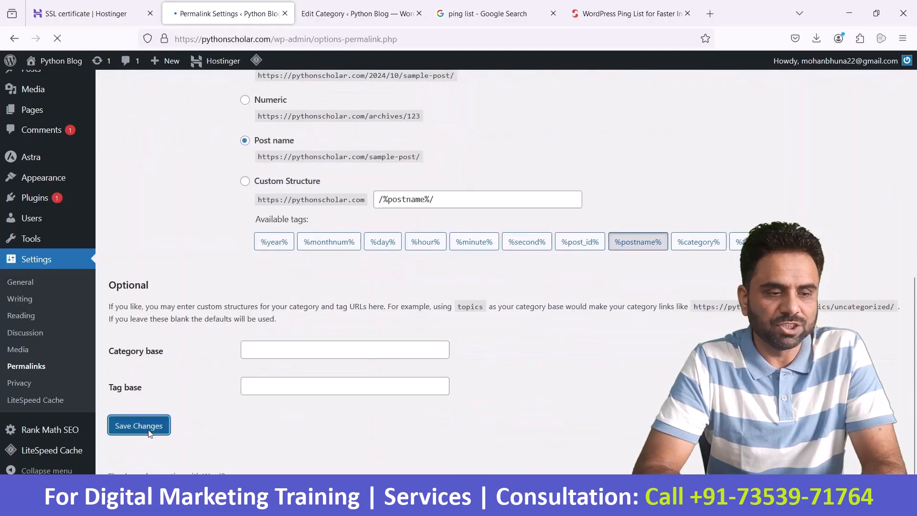
scroll(149, 432, down, 3)
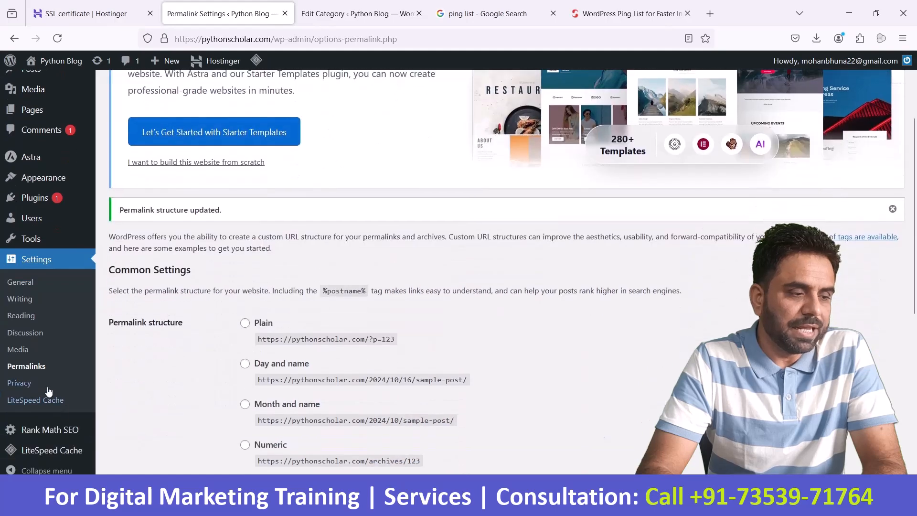
Step: Open the Privacy settings and check the choices for the Privacy Policy page, keeping Privacy Policy selected
click(29, 380)
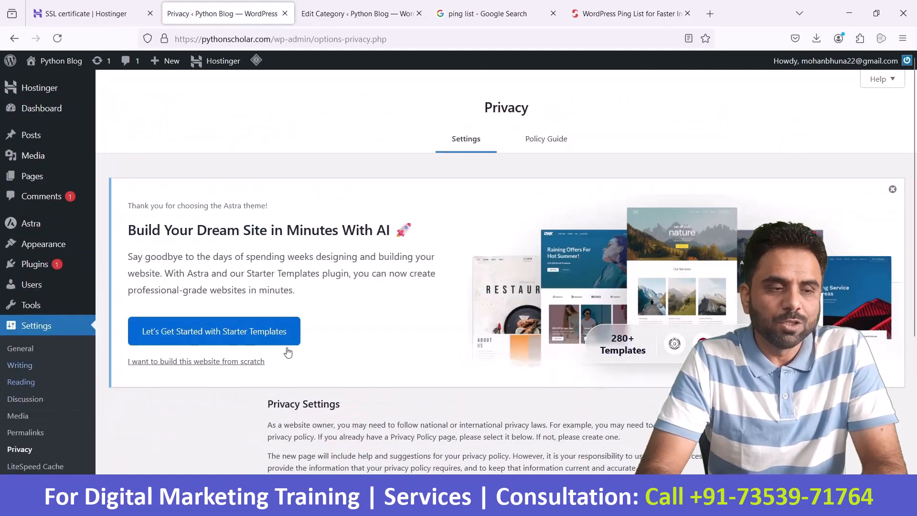
scroll(554, 329, down, 4)
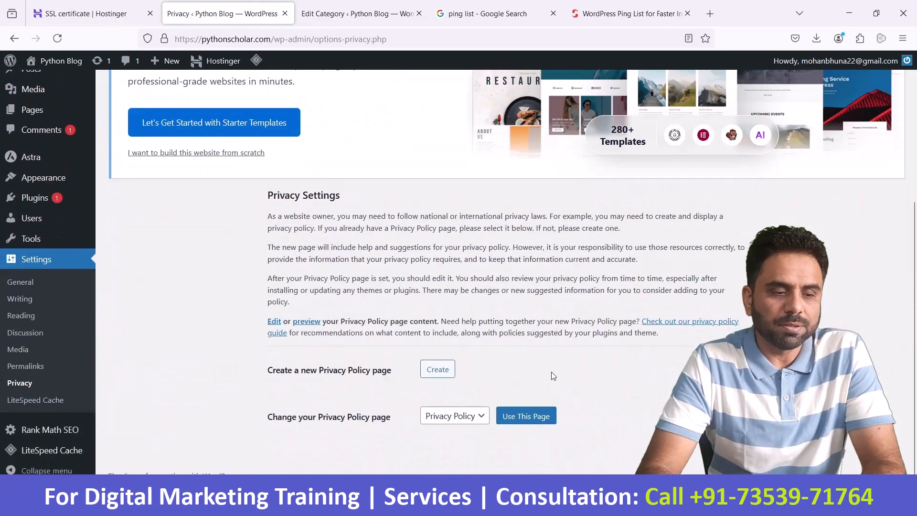
click(481, 414)
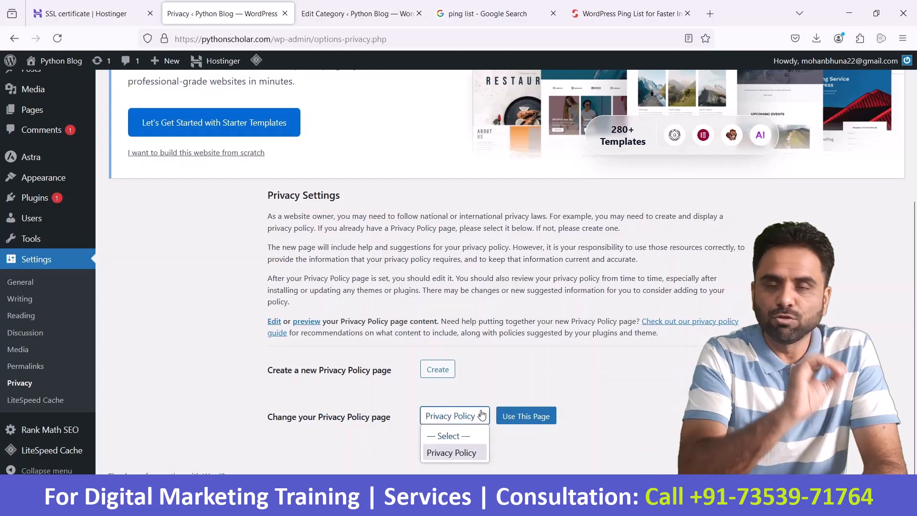
click(473, 453)
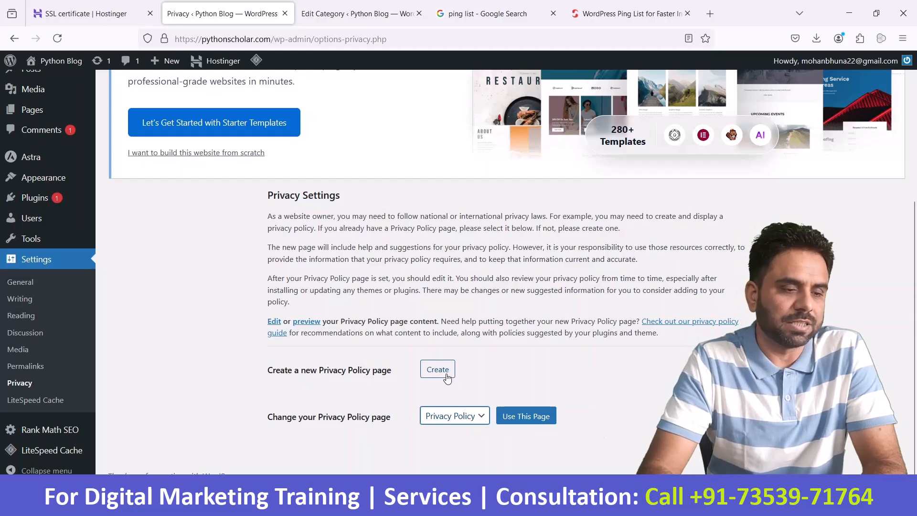
click(475, 425)
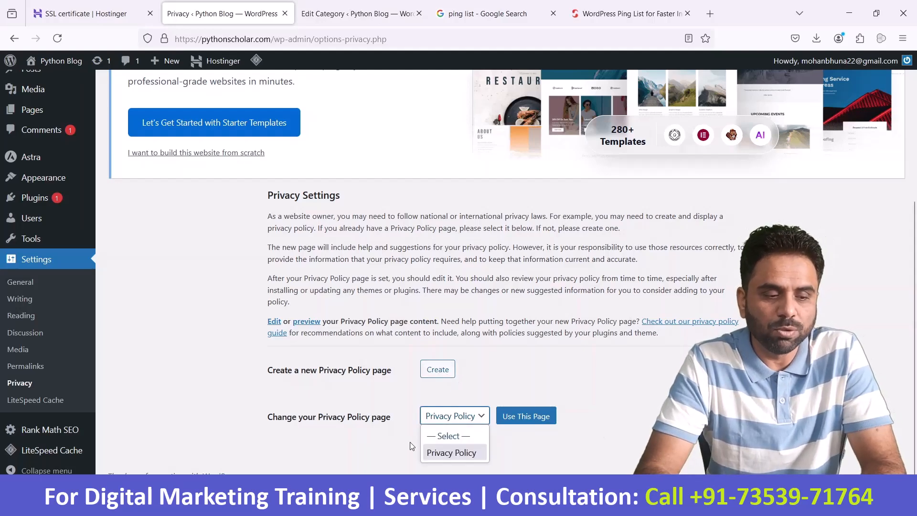
click(460, 457)
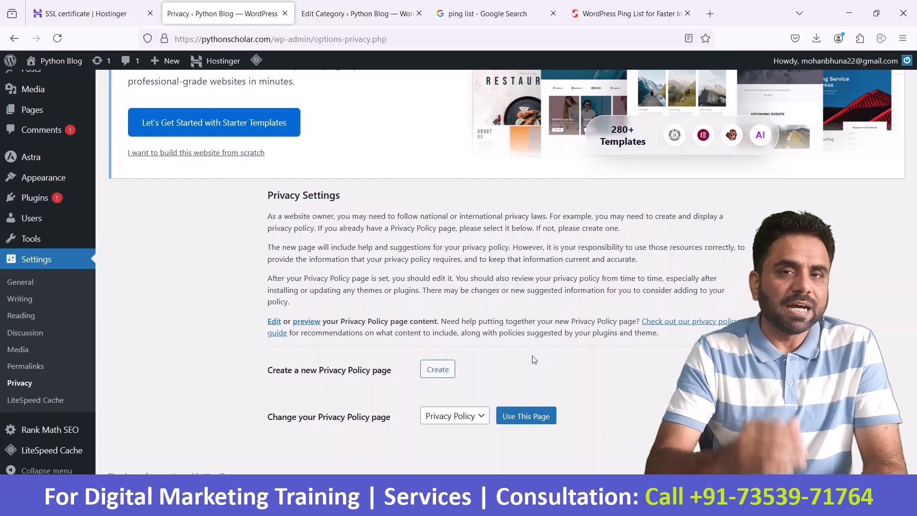
Step: Open the list of all posts and locate the "Hello world!" post
scroll(534, 359, up, 5)
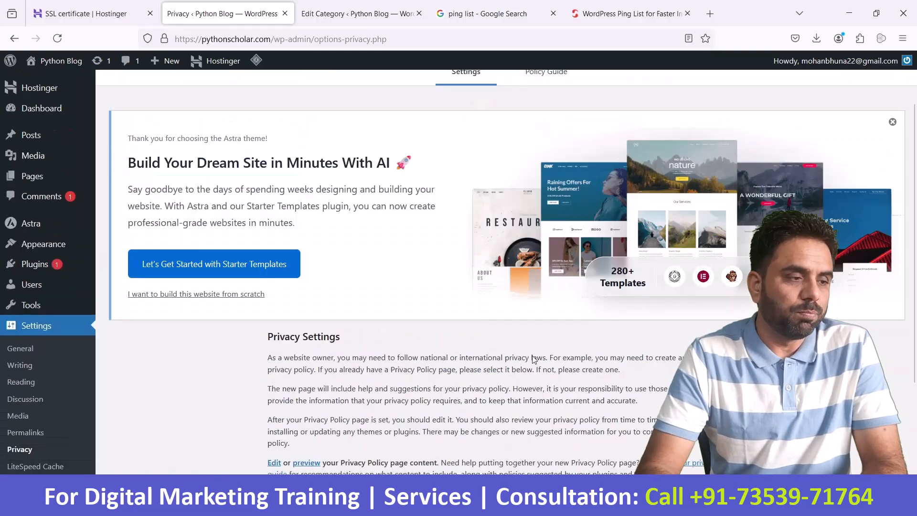
mouse_move(54, 139)
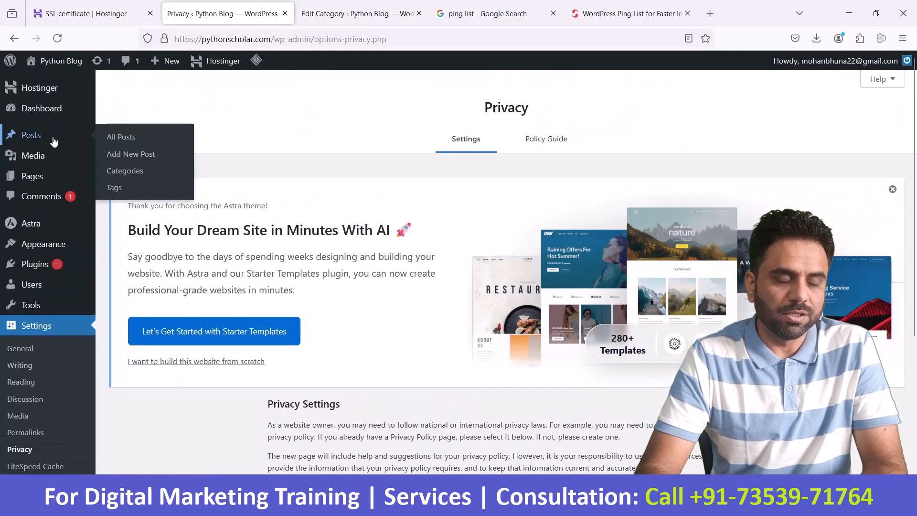
click(136, 137)
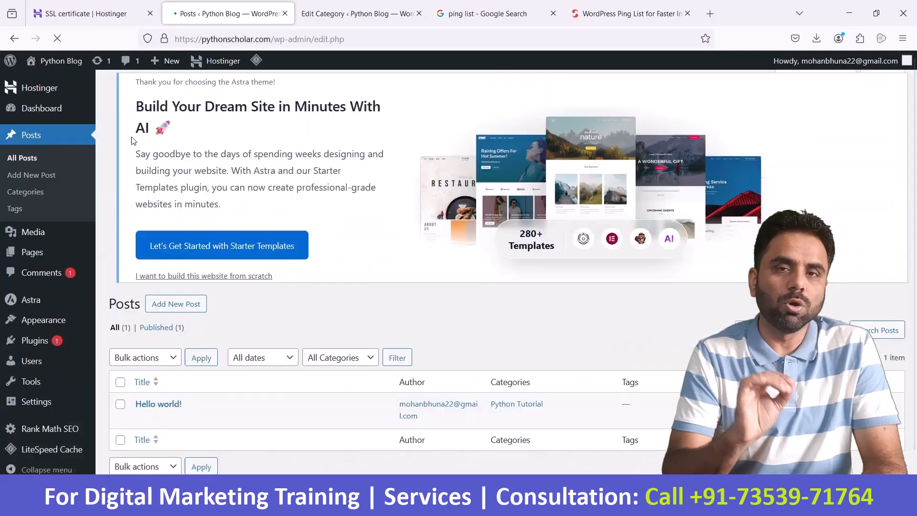
scroll(349, 254, down, 1)
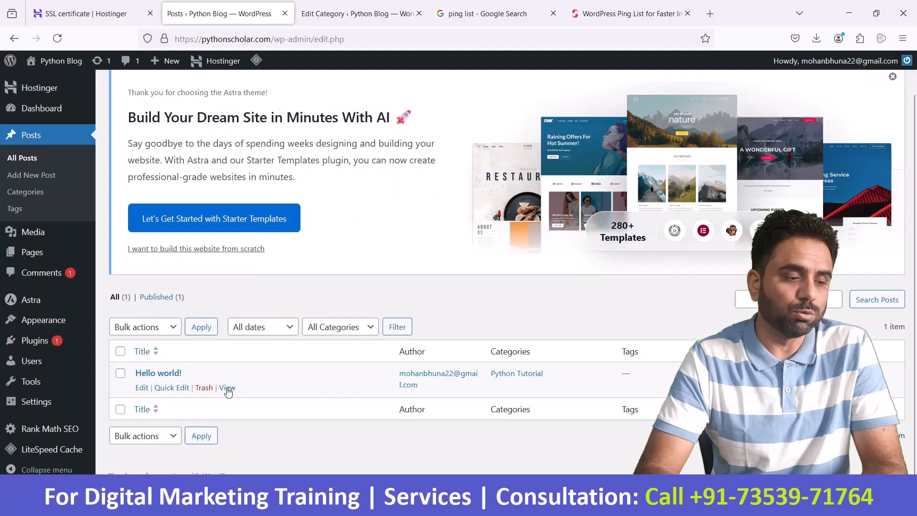
Step: Move the "Hello world!" post to the trash and open the post categories
click(204, 388)
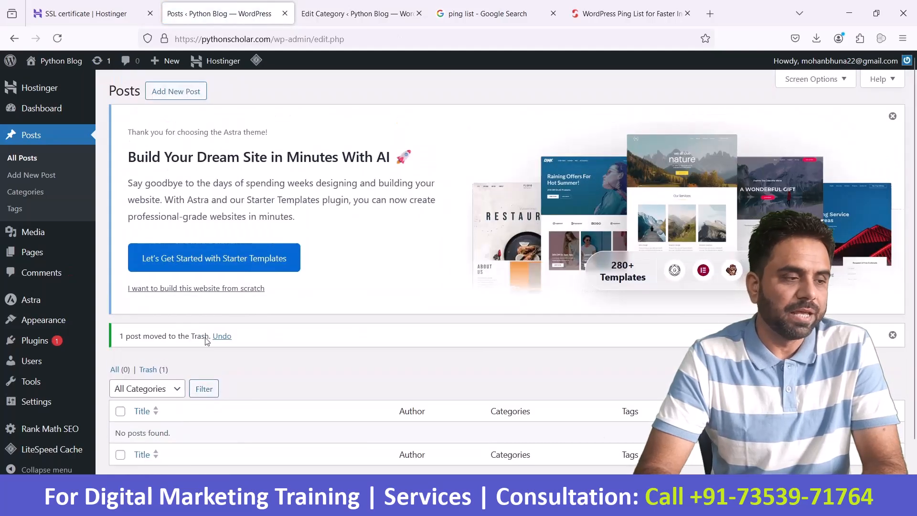
click(28, 195)
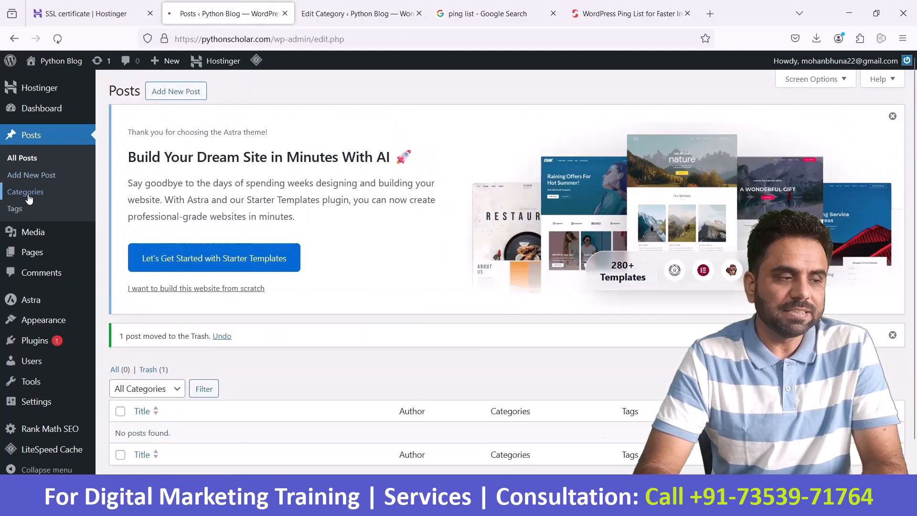
mouse_move(496, 164)
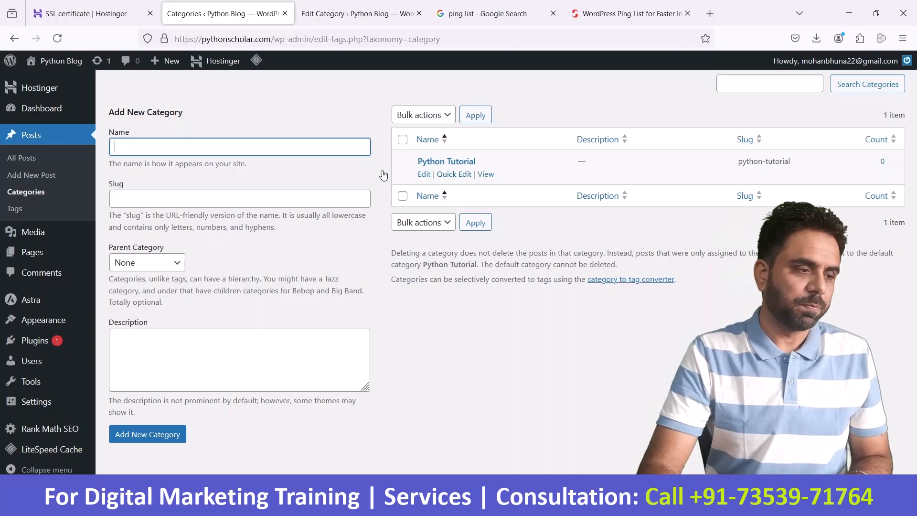
Step: Open the editor for a new post, dismiss its welcome guide and return to the post categories
click(39, 180)
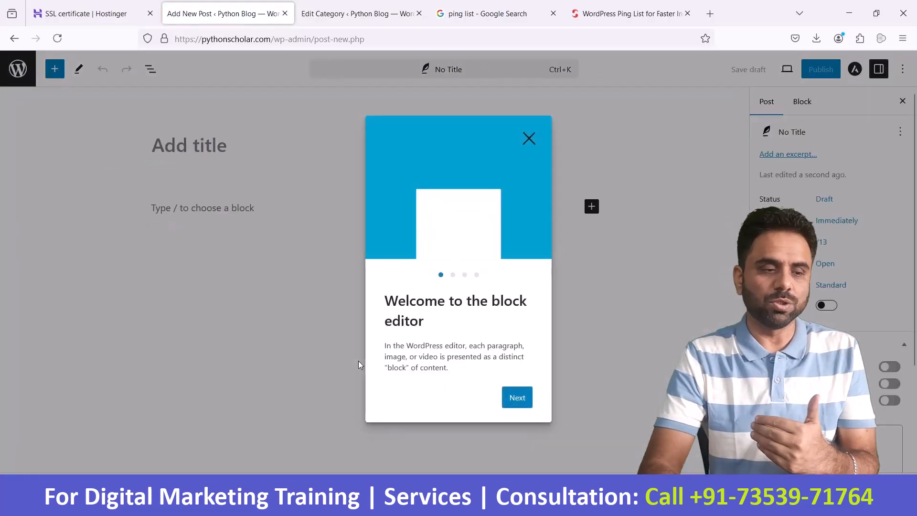
click(530, 139)
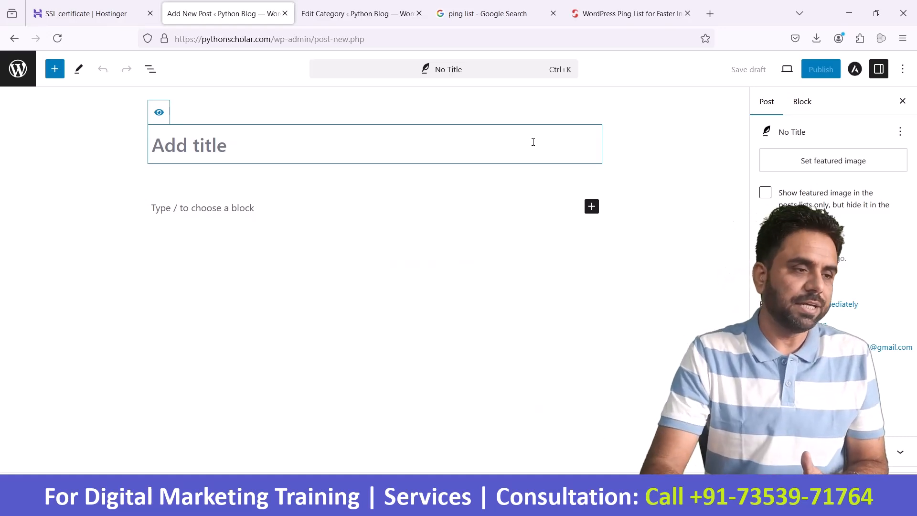
click(15, 38)
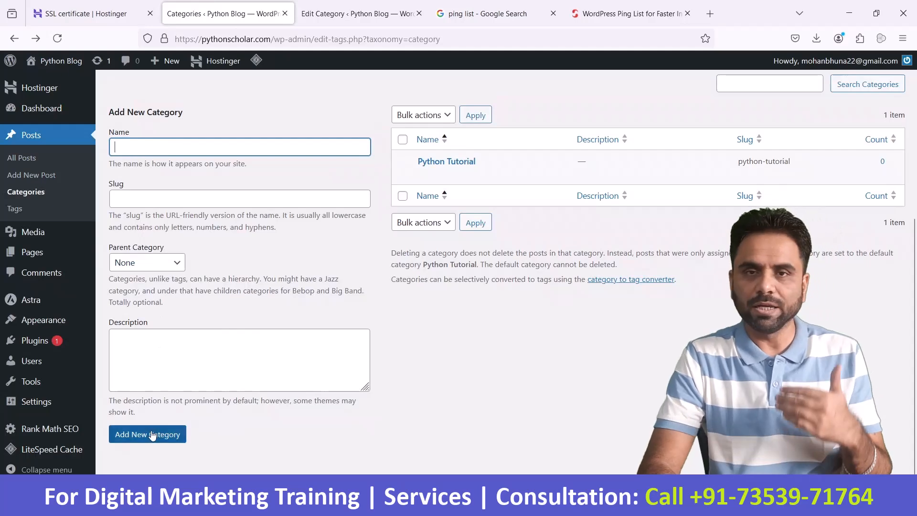
Step: Open the Media Library and check it for uploaded items
click(28, 233)
scroll(532, 316, down, 1)
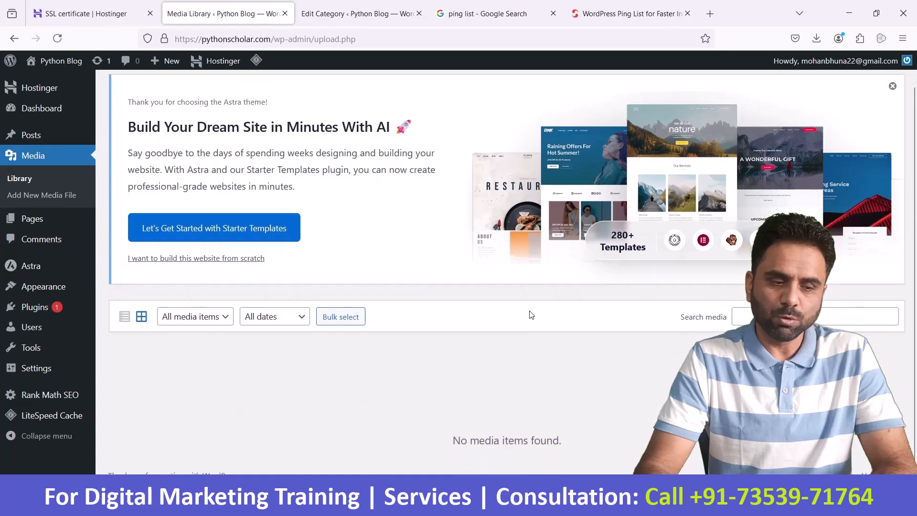
scroll(531, 314, up, 1)
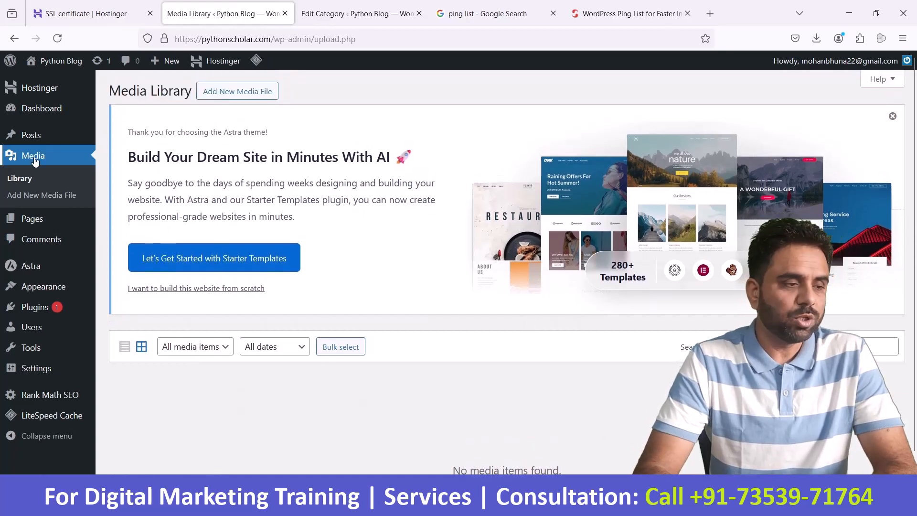
Step: Find the Privacy Policy draft in the list of all pages and open it for editing in a new browser tab
click(30, 219)
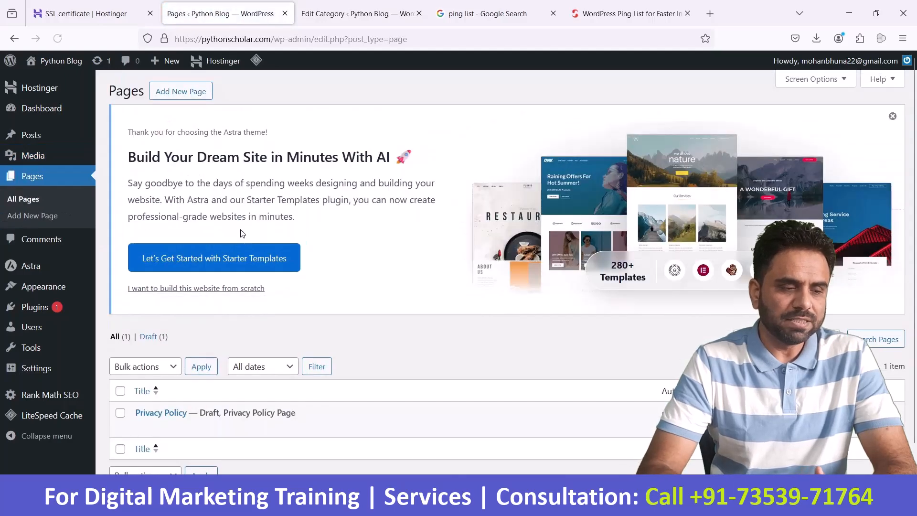
scroll(391, 319, down, 1)
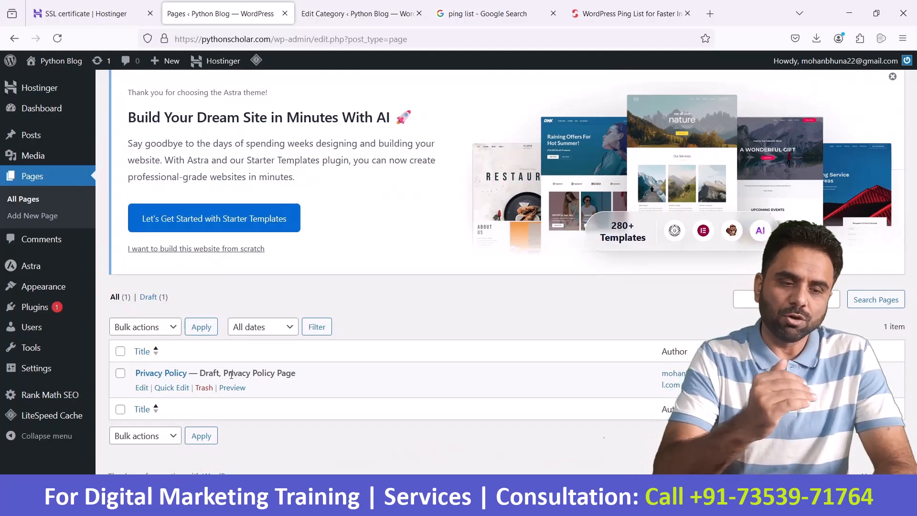
right_click(142, 387)
click(206, 162)
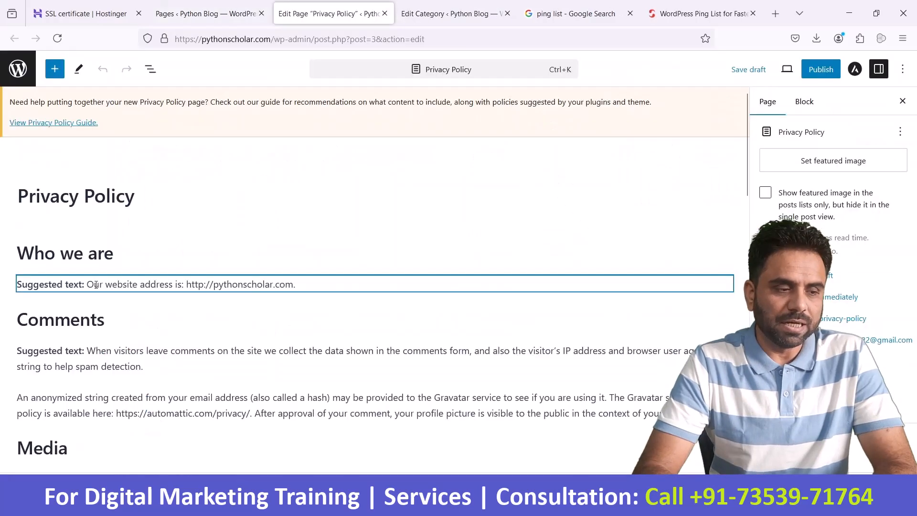
drag(196, 283, 297, 285)
click(206, 284)
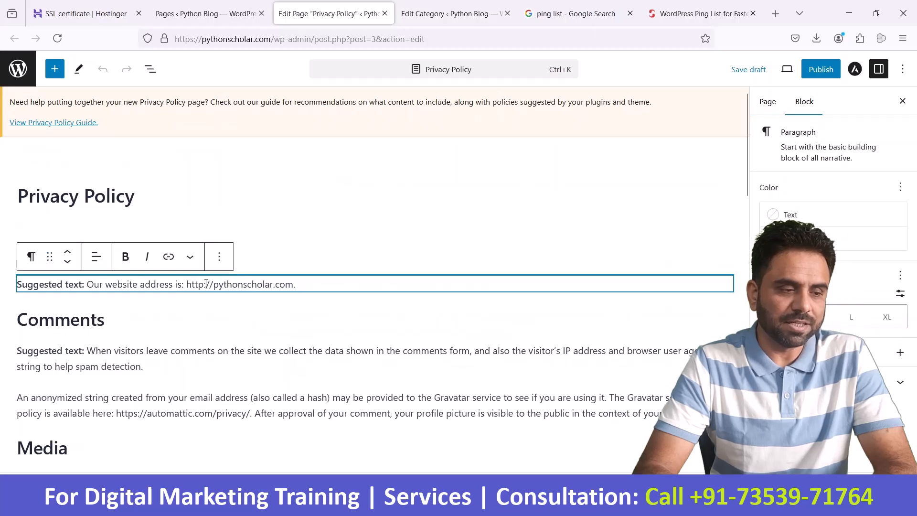
text(s)
click(430, 355)
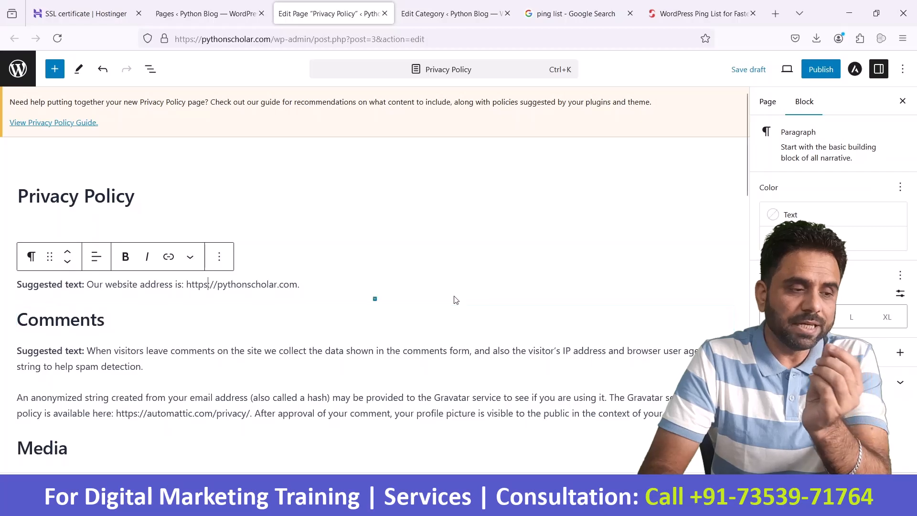
scroll(455, 300, down, 5)
scroll(456, 300, down, 6)
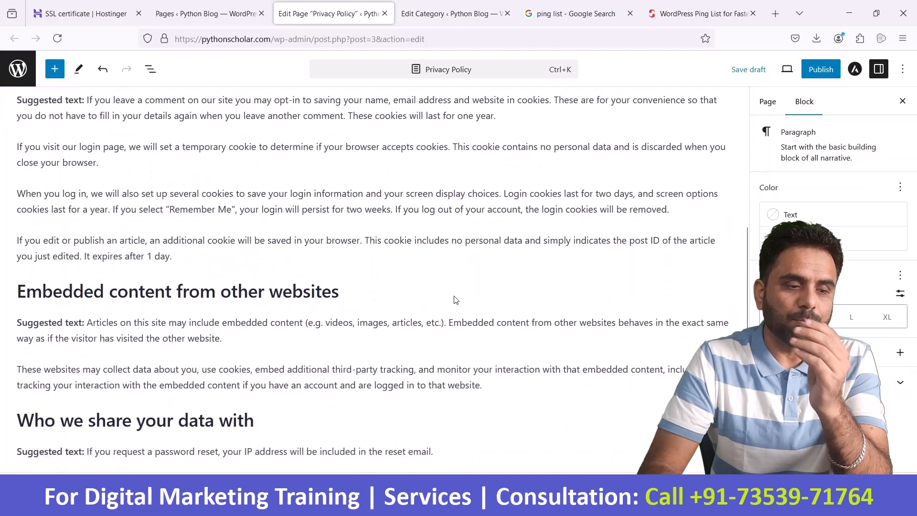
scroll(455, 300, down, 5)
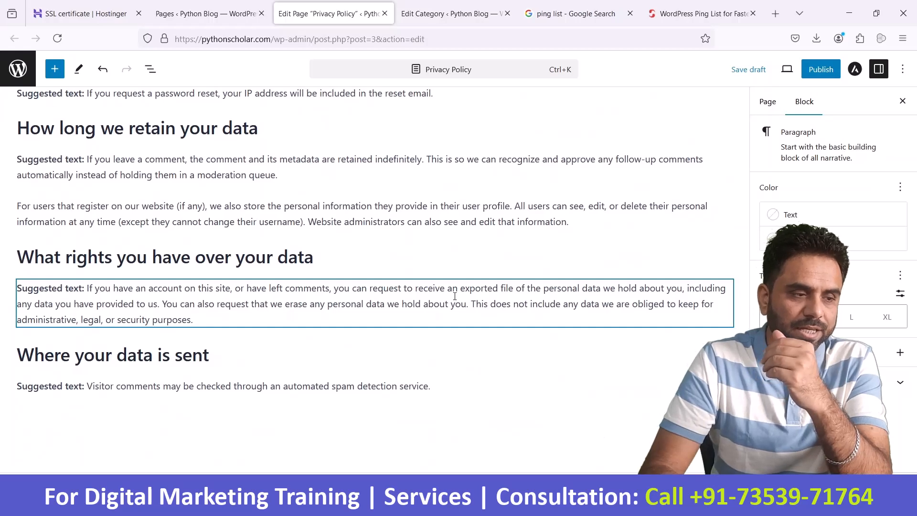
scroll(456, 296, up, 20)
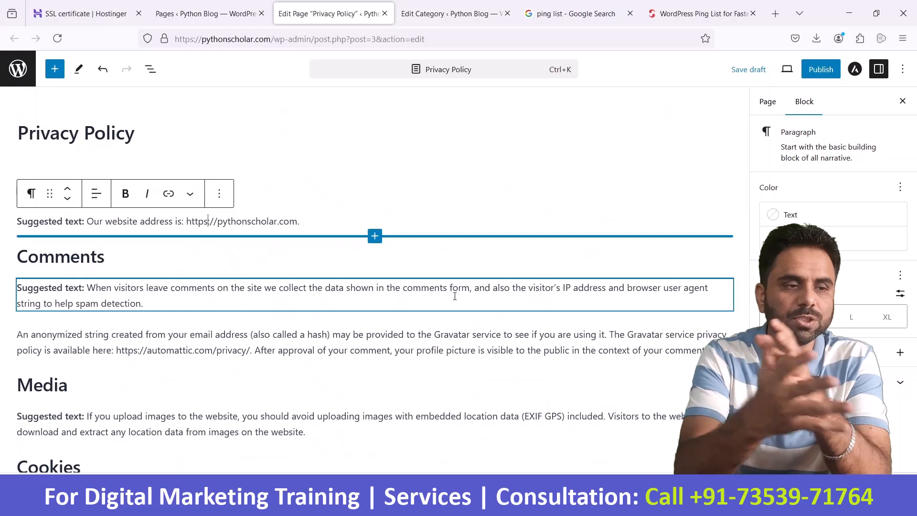
Step: Return to the browser tab with the pages list and open the site's comments
click(205, 13)
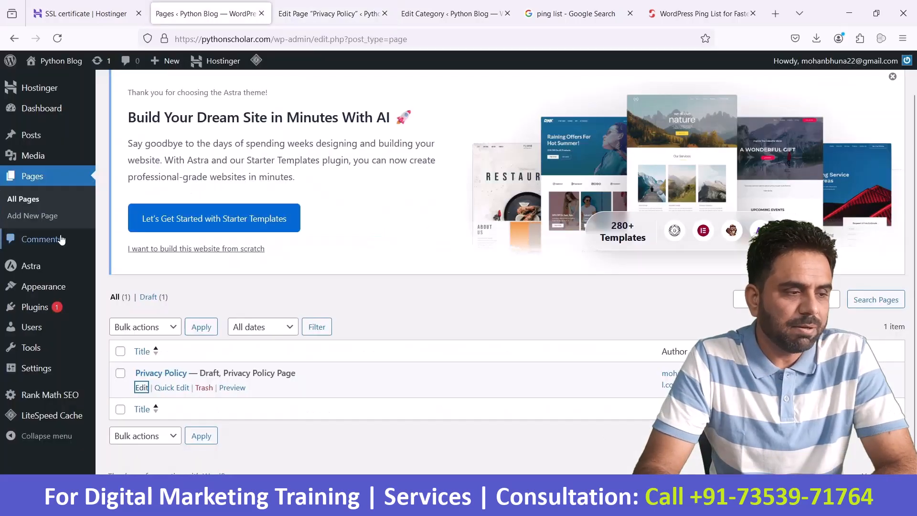
click(42, 240)
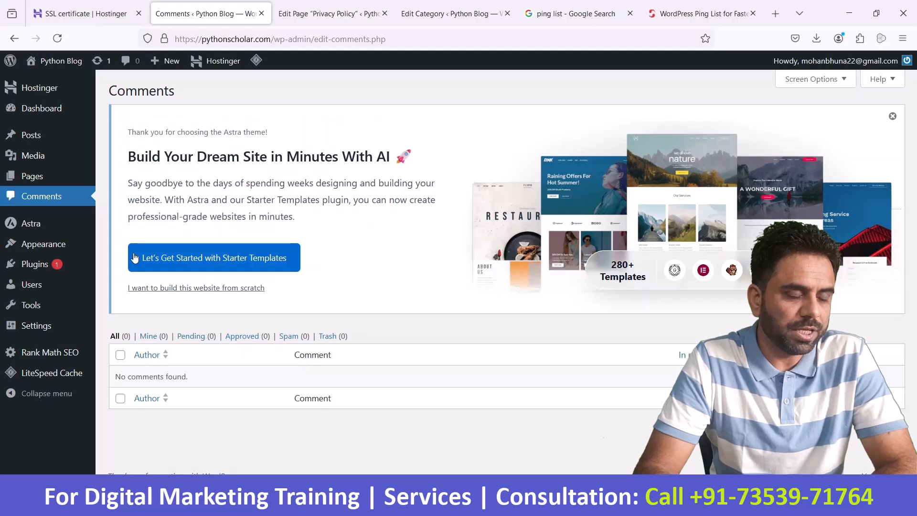
Step: Look through the installed themes and delete the Twenty Twenty-Four theme
mouse_move(45, 246)
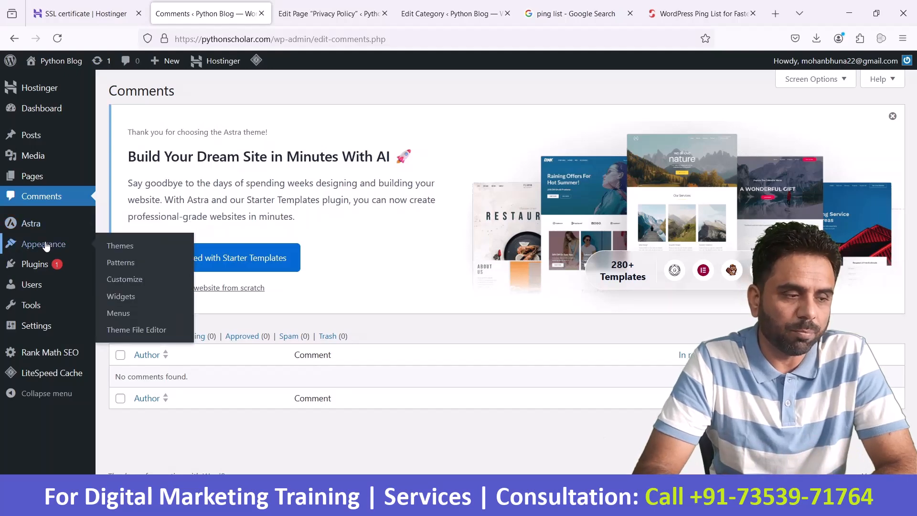
click(114, 247)
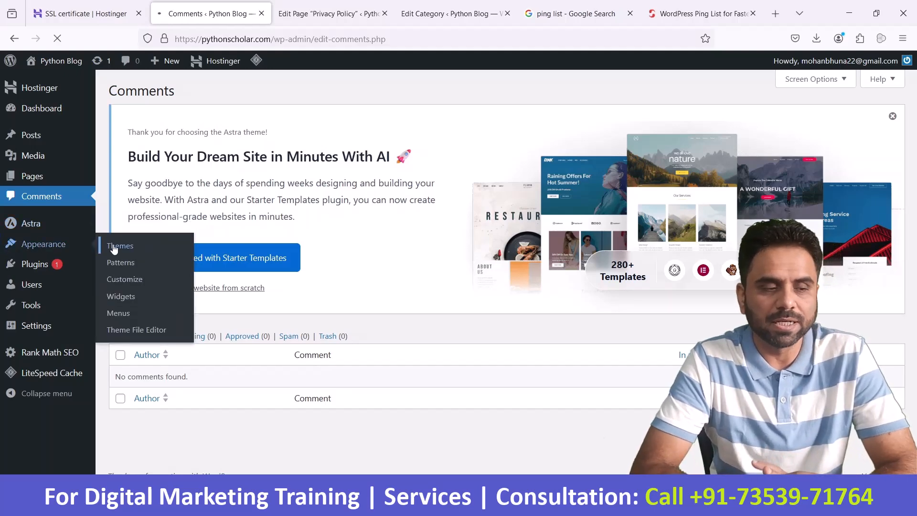
scroll(589, 313, down, 1)
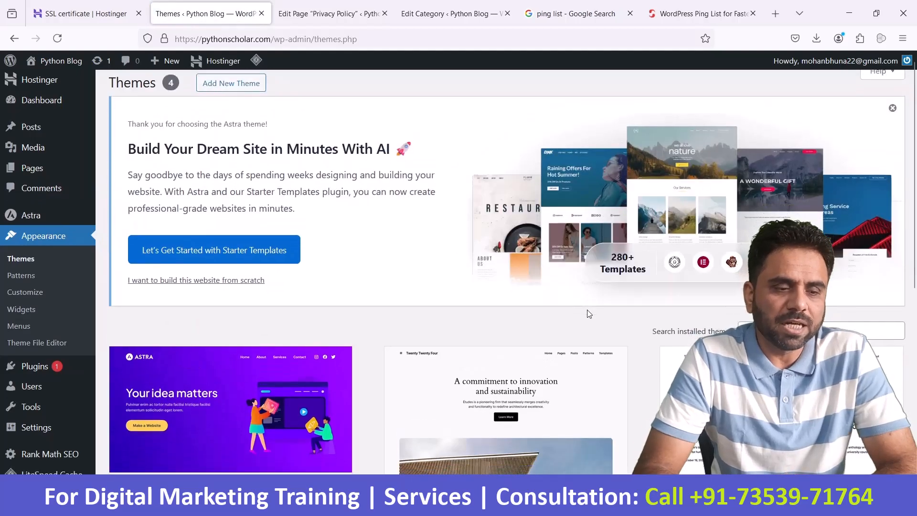
scroll(589, 314, down, 5)
scroll(587, 314, down, 1)
scroll(588, 313, up, 1)
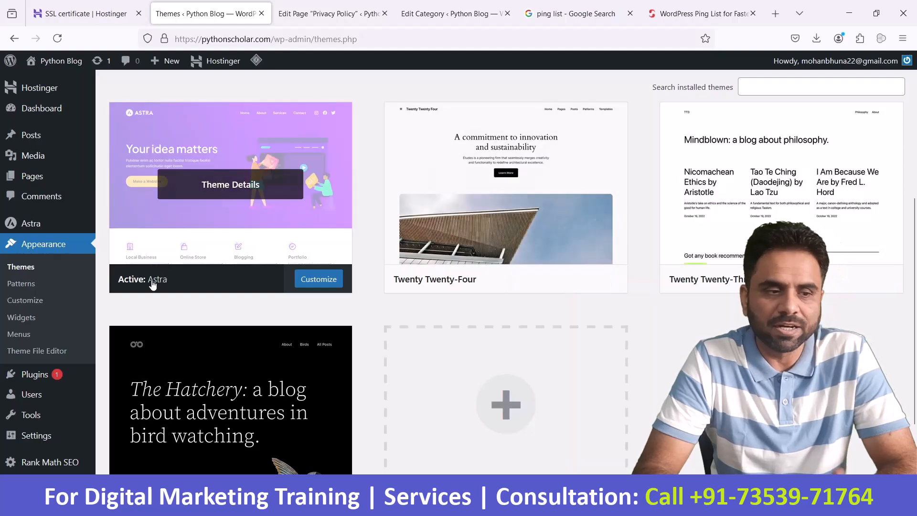
click(460, 219)
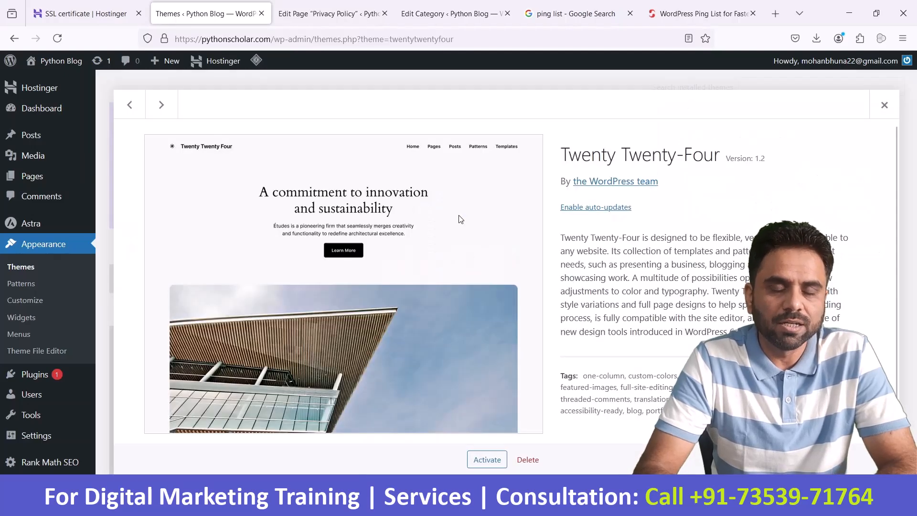
click(528, 459)
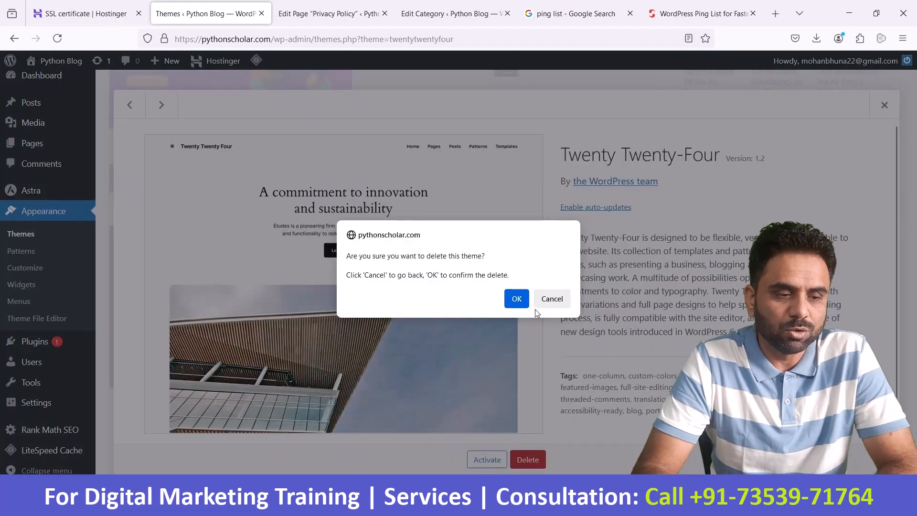
click(517, 300)
Step: Delete the Twenty Twenty-Three theme from the installed themes
scroll(520, 306, up, 4)
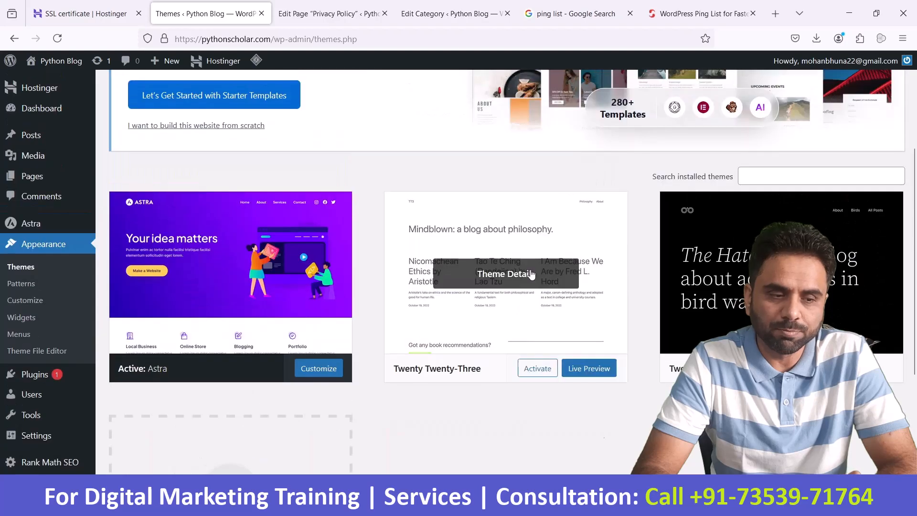
click(518, 297)
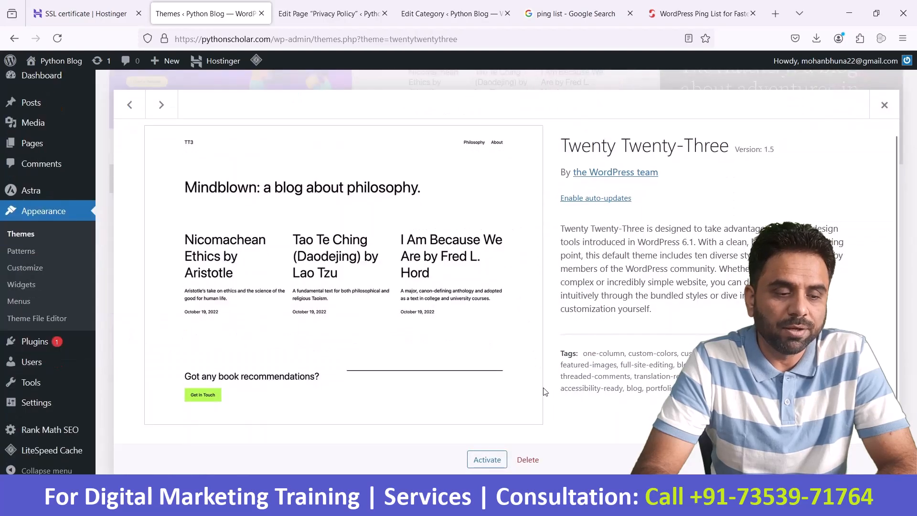
click(528, 459)
click(517, 299)
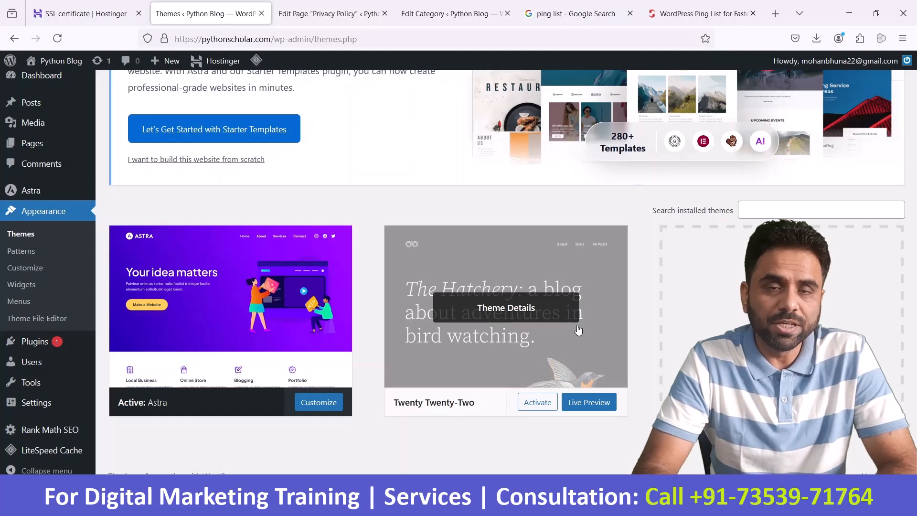
Step: Delete the Twenty Twenty-Two theme, keeping the active Astra theme
click(572, 313)
scroll(532, 411, down, 2)
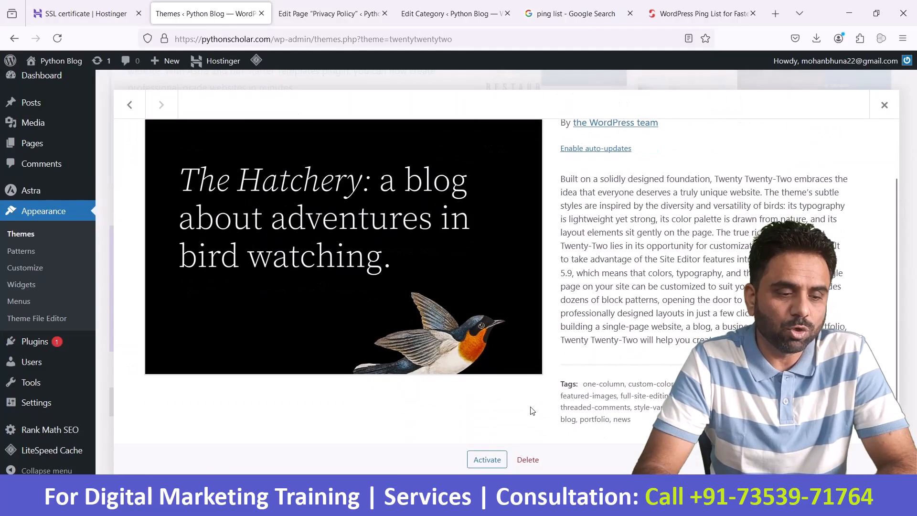
click(528, 460)
click(514, 302)
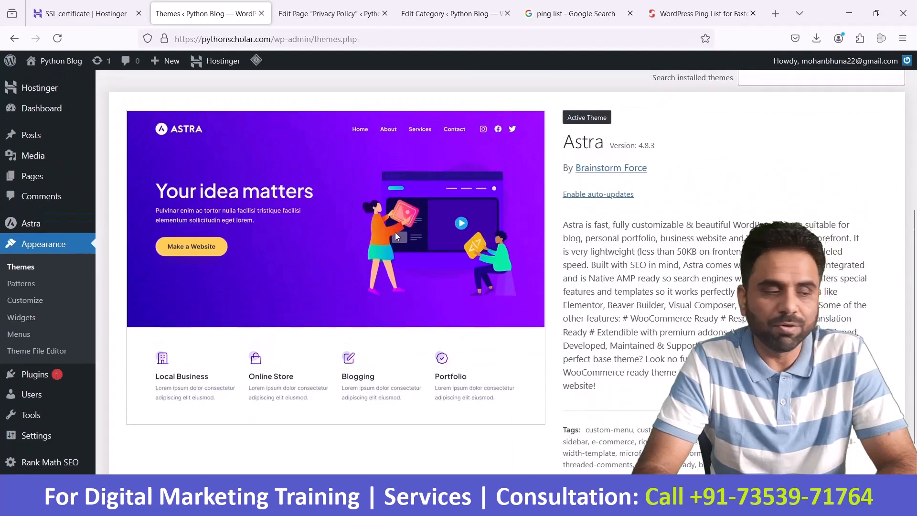
scroll(43, 271, up, 5)
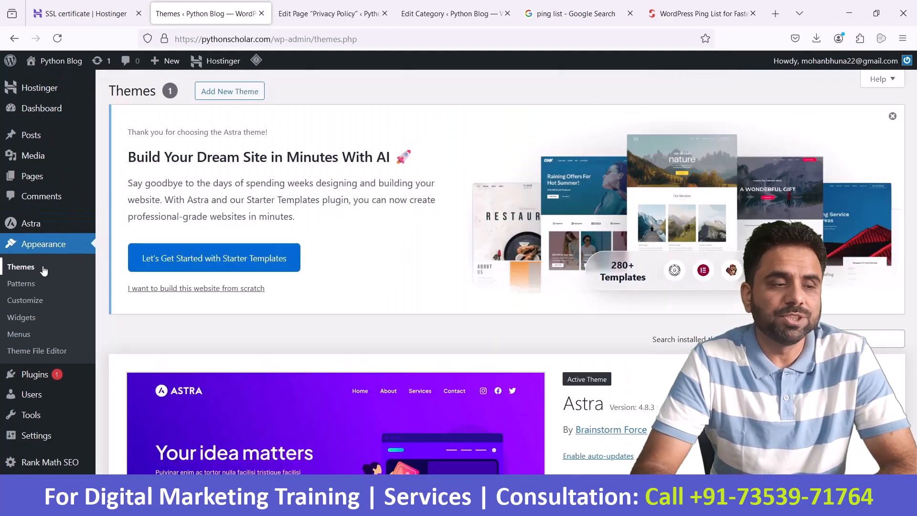
Step: Open the page for adding a new theme and browse the popular themes
click(237, 96)
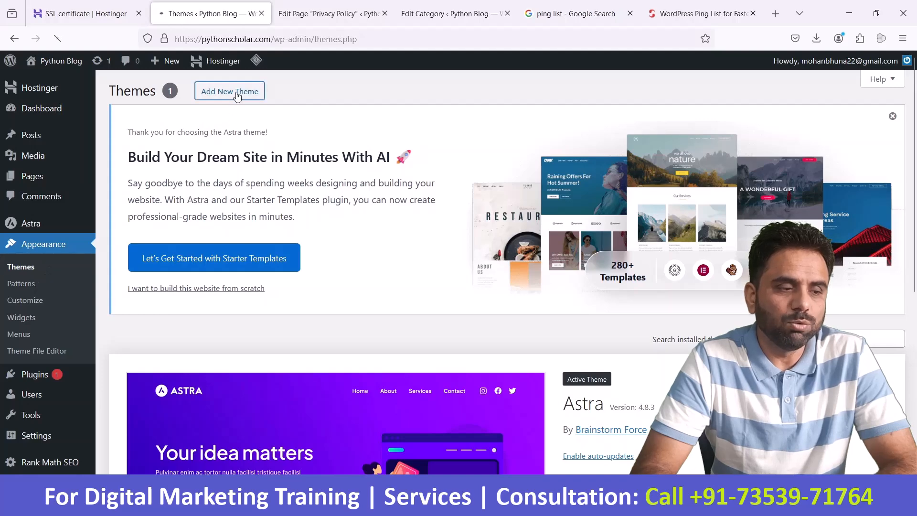
scroll(294, 210, down, 1)
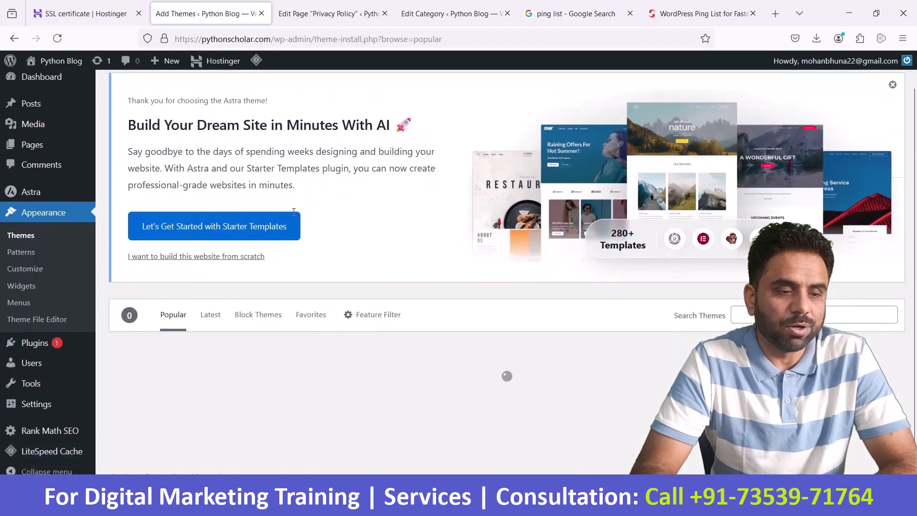
scroll(575, 352, down, 4)
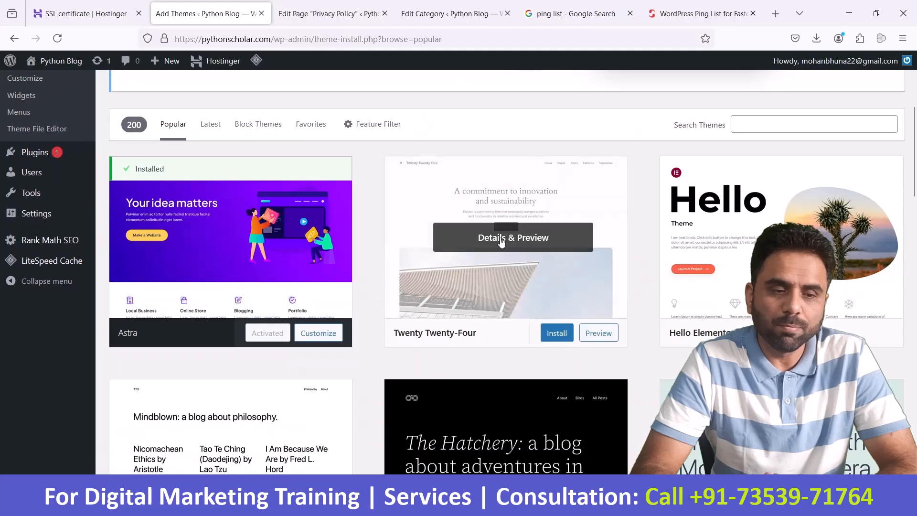
scroll(669, 328, down, 8)
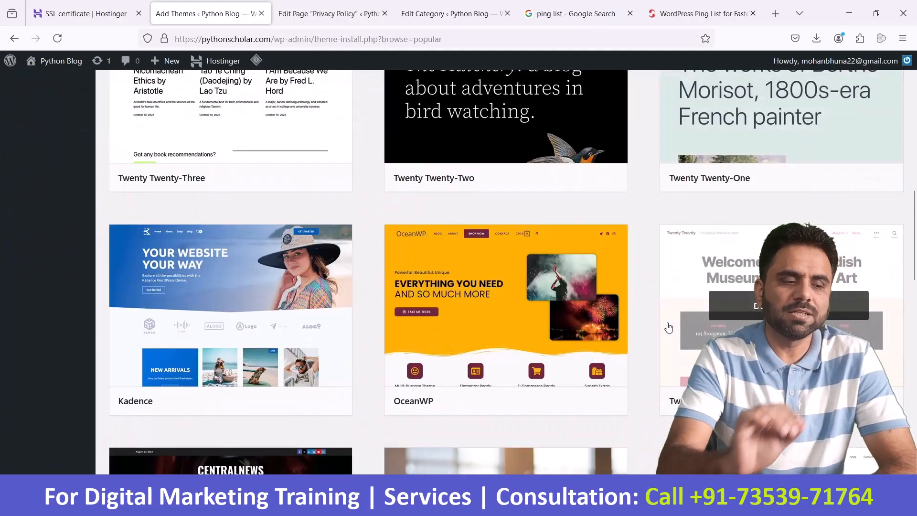
scroll(669, 328, down, 4)
scroll(671, 330, up, 17)
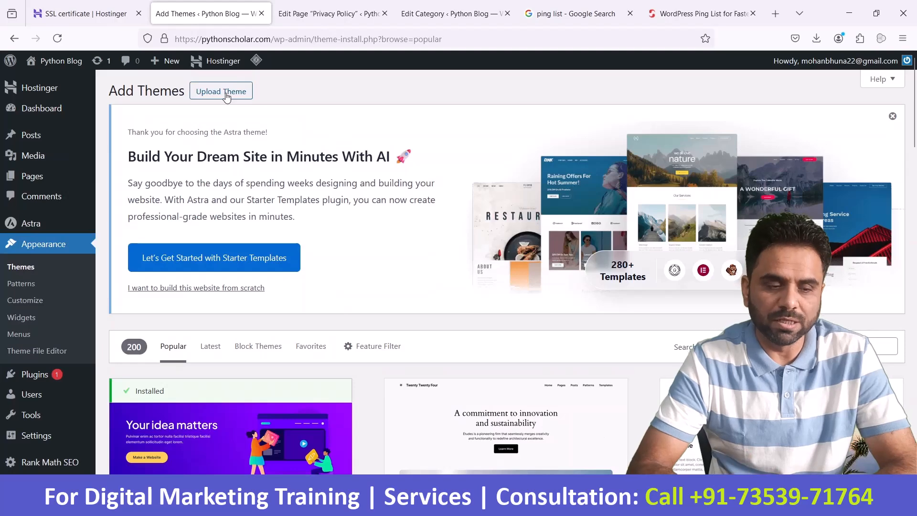
Step: Look further through the popular themes offered for installation, such as Kadence and OceanWP
scroll(492, 354, down, 4)
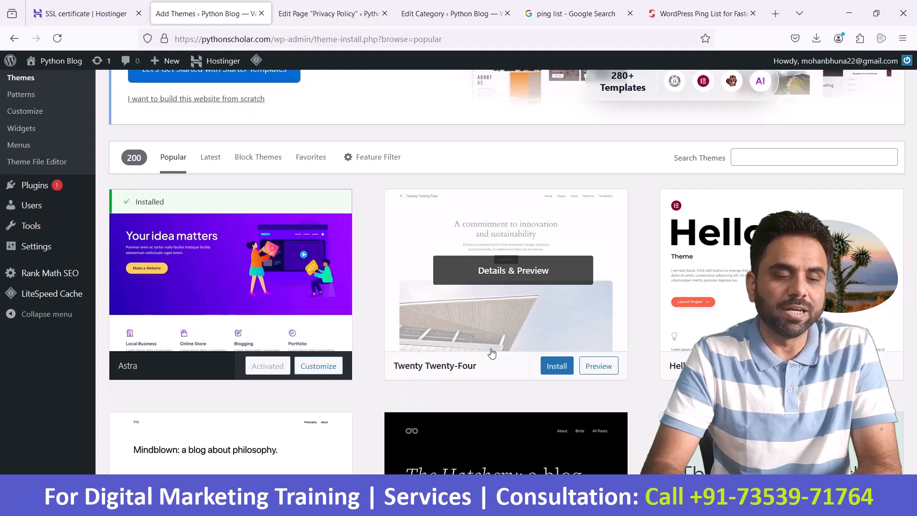
scroll(492, 353, down, 5)
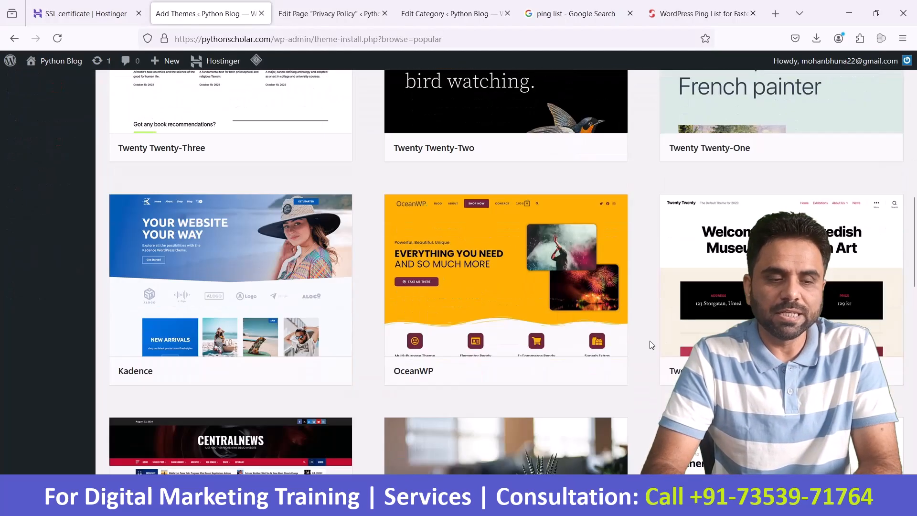
scroll(650, 340, down, 3)
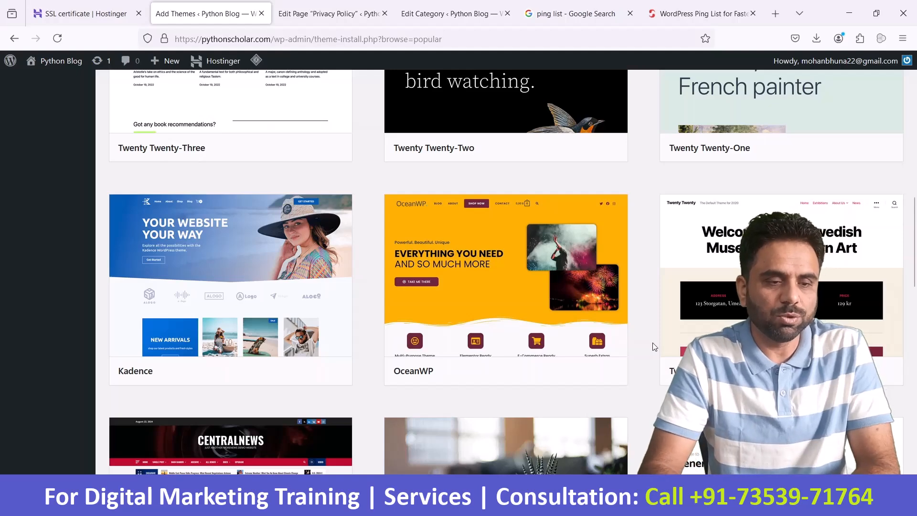
scroll(653, 342, up, 3)
scroll(653, 342, up, 8)
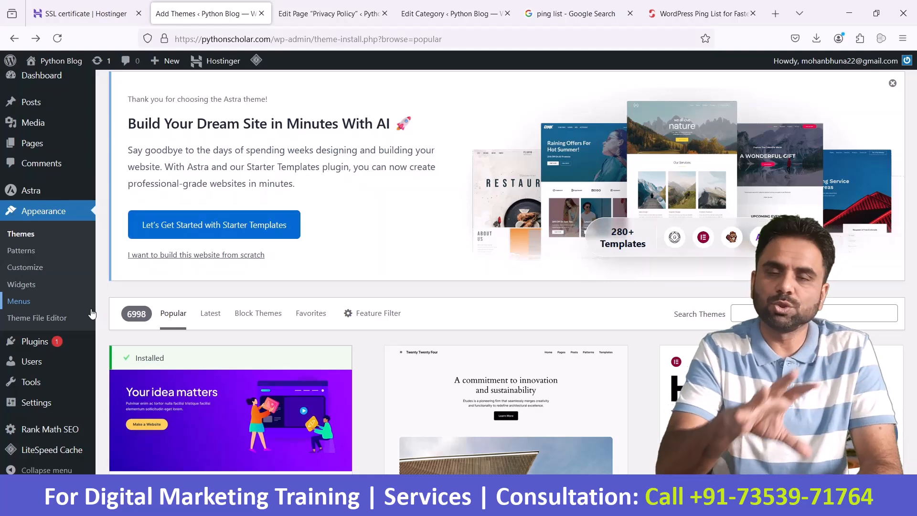
Step: Deactivate the Hostinger Easy Onboarding plugin and delete it from the installed plugins
mouse_move(62, 341)
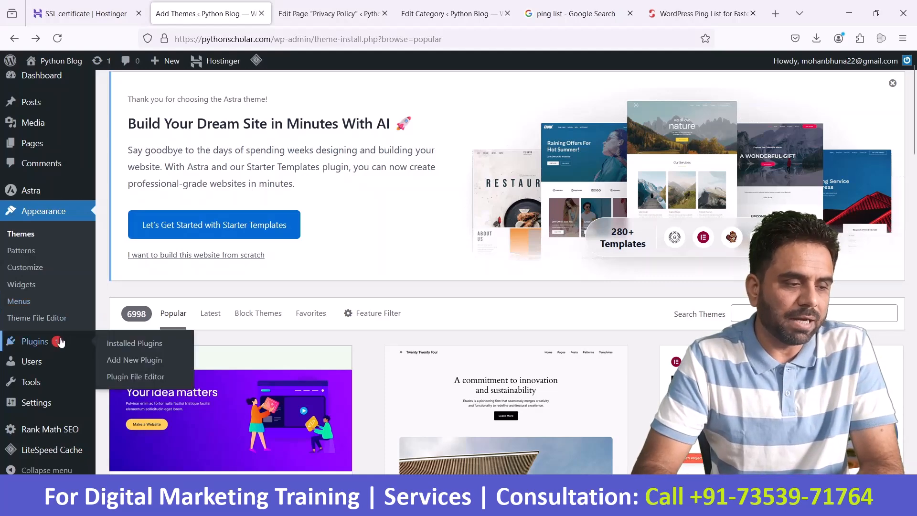
click(125, 345)
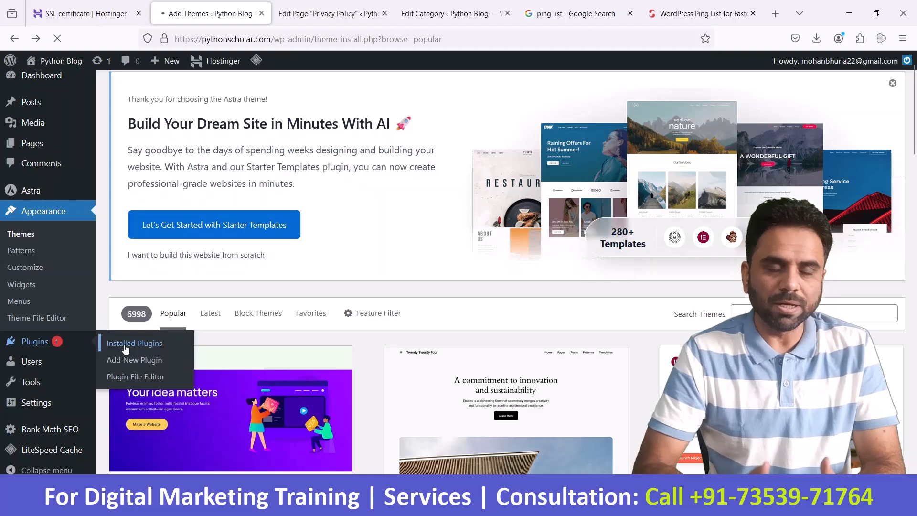
scroll(356, 287, down, 4)
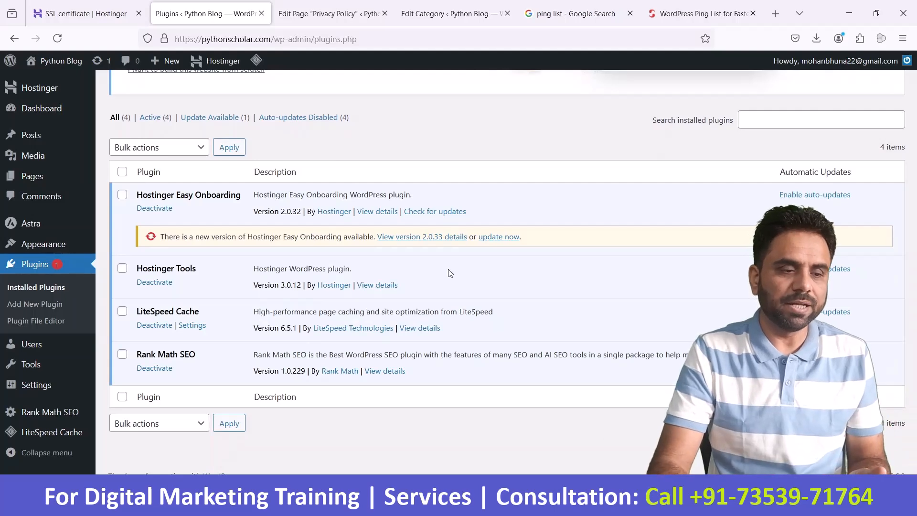
click(157, 208)
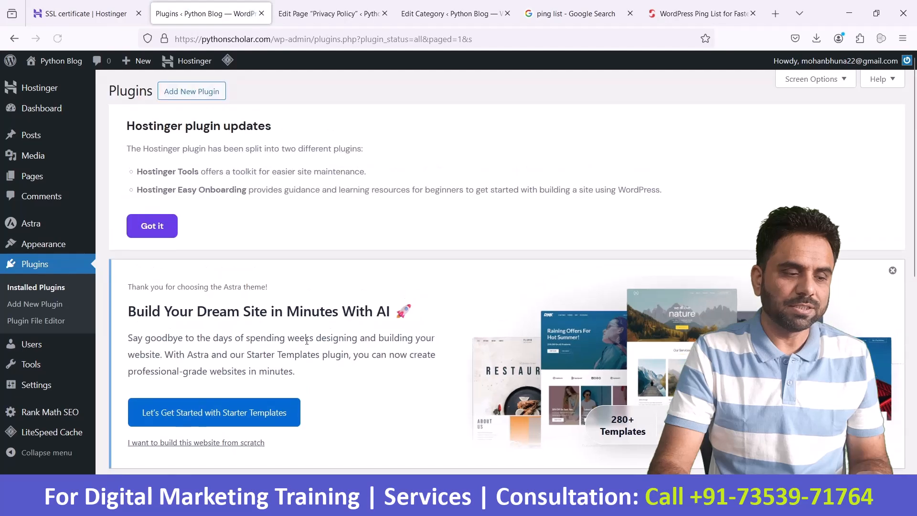
scroll(308, 343, down, 6)
scroll(308, 345, up, 1)
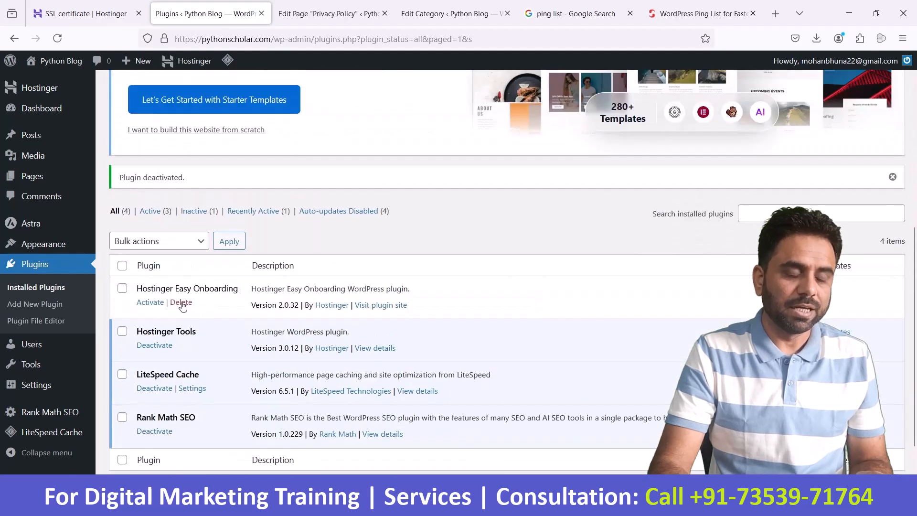
click(122, 288)
click(122, 332)
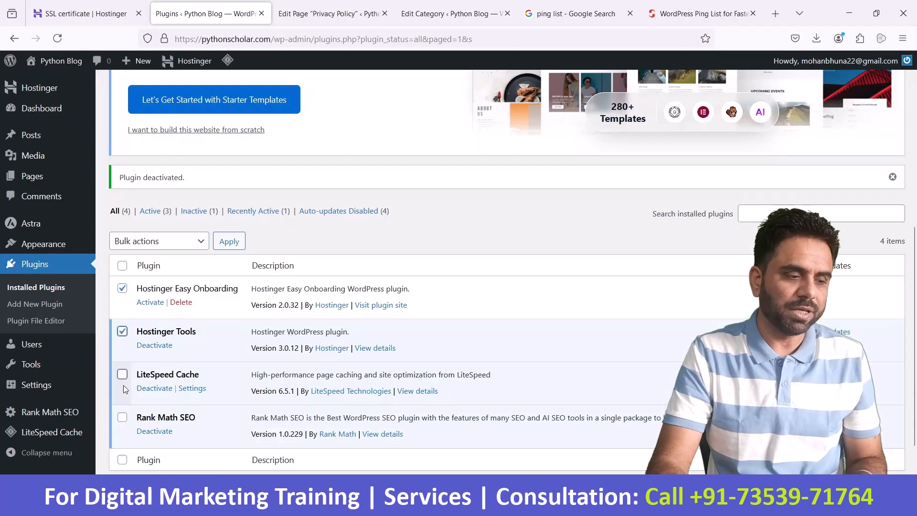
click(123, 418)
click(124, 419)
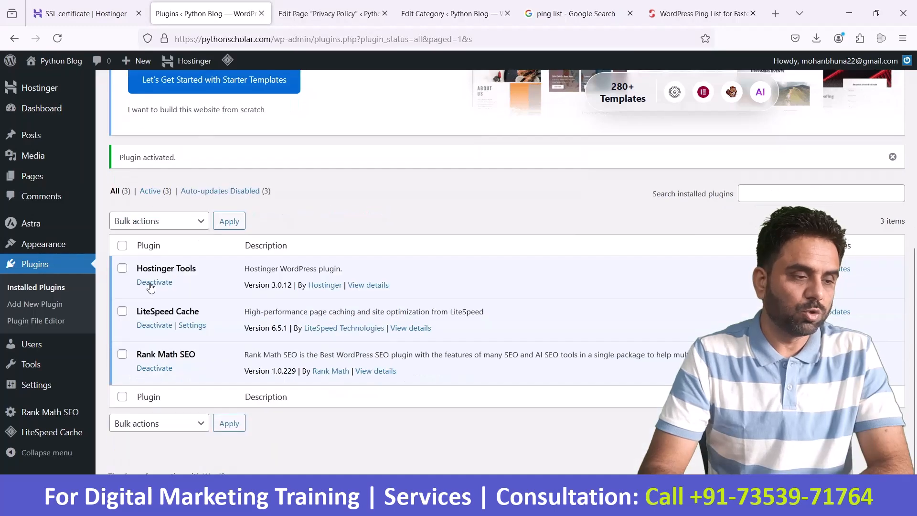
Step: Deactivate the Hostinger Tools plugin and delete it together with its data
click(153, 283)
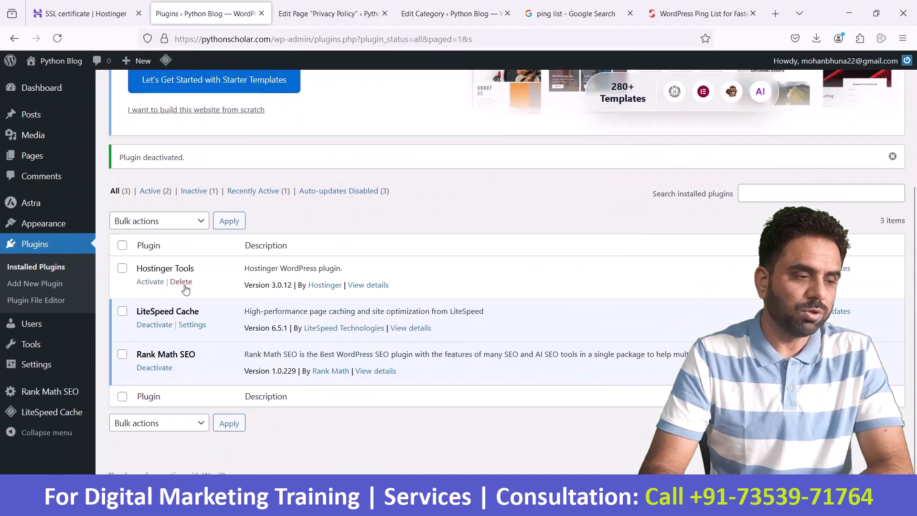
click(181, 283)
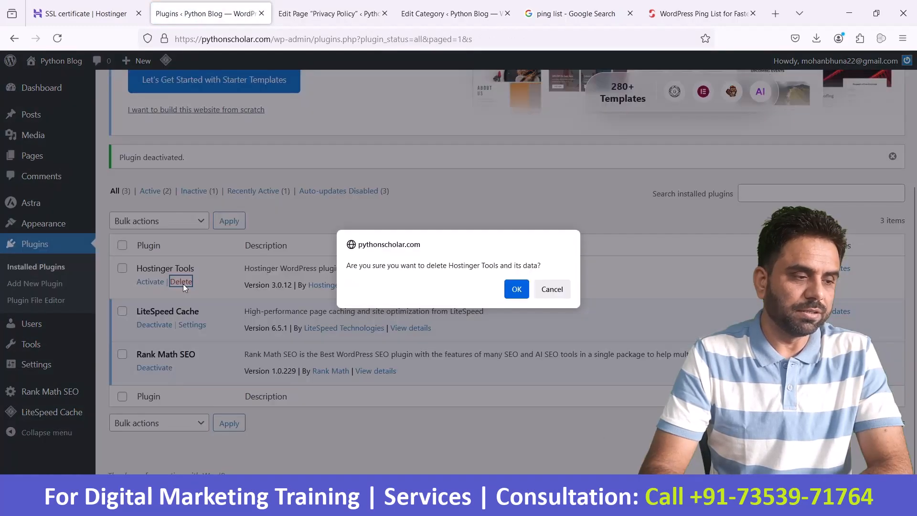
click(513, 293)
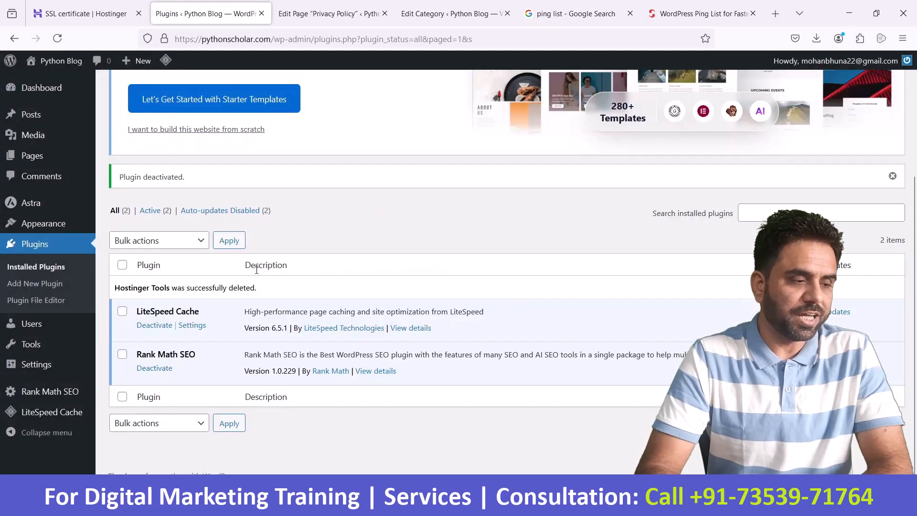
Step: Open the administrator account's profile for editing from the list of all users
mouse_move(61, 324)
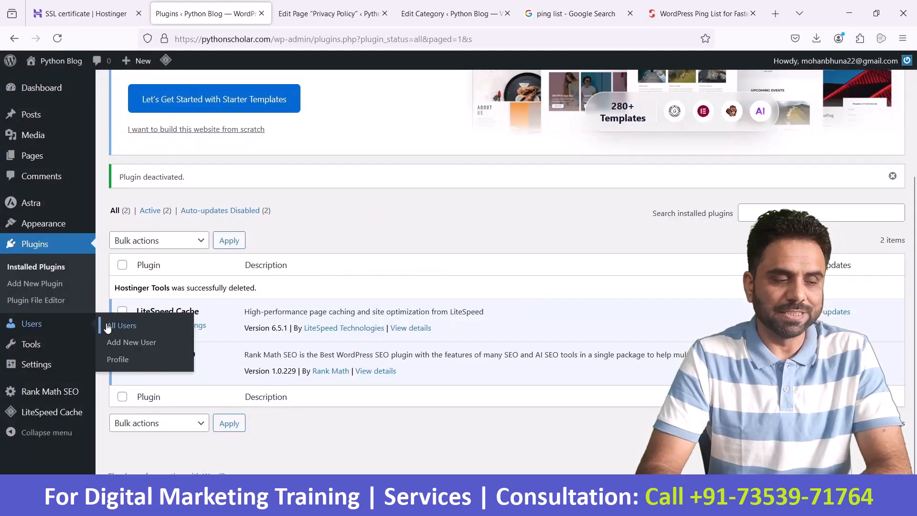
click(108, 327)
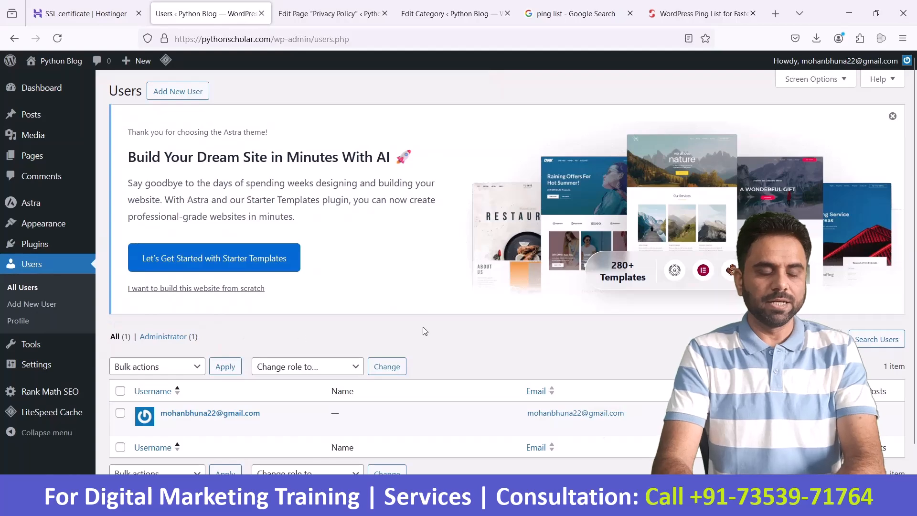
scroll(426, 331, down, 2)
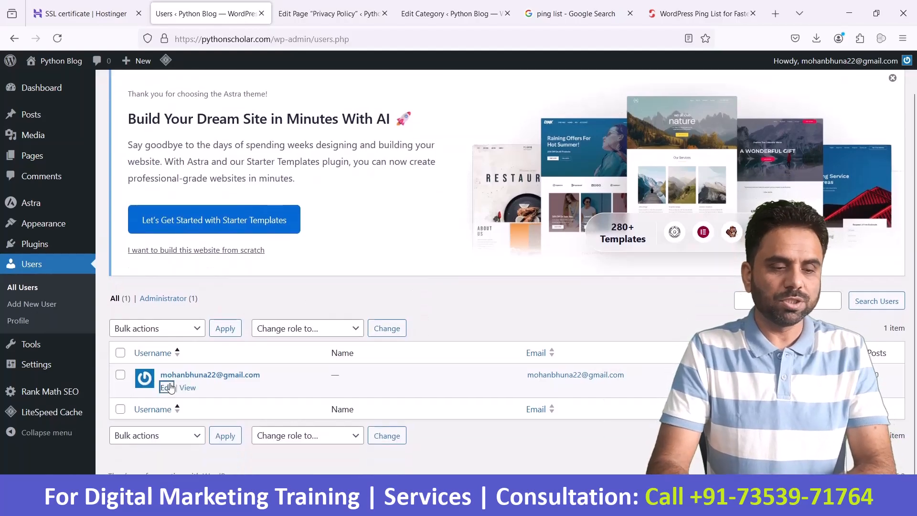
click(168, 387)
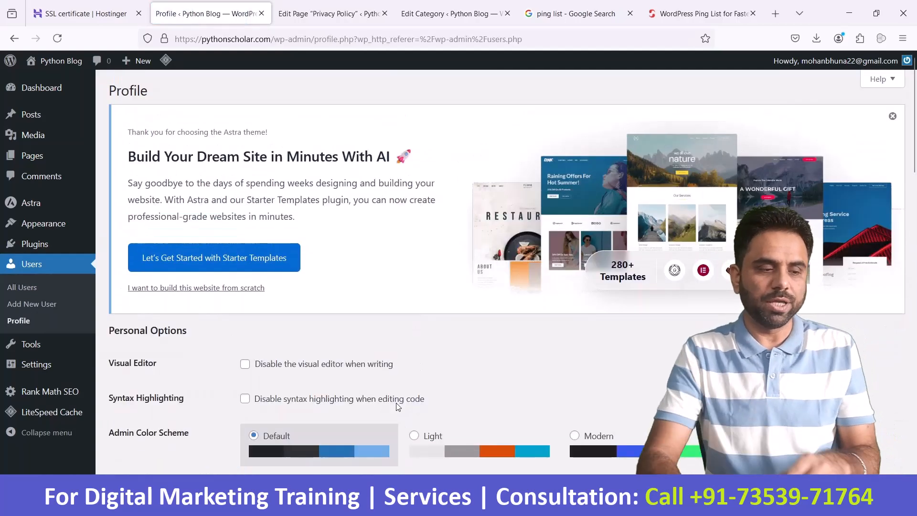
Step: Enter the administrator's first and last names and set the public display name to the full name, first name first
scroll(398, 407, down, 10)
click(334, 316)
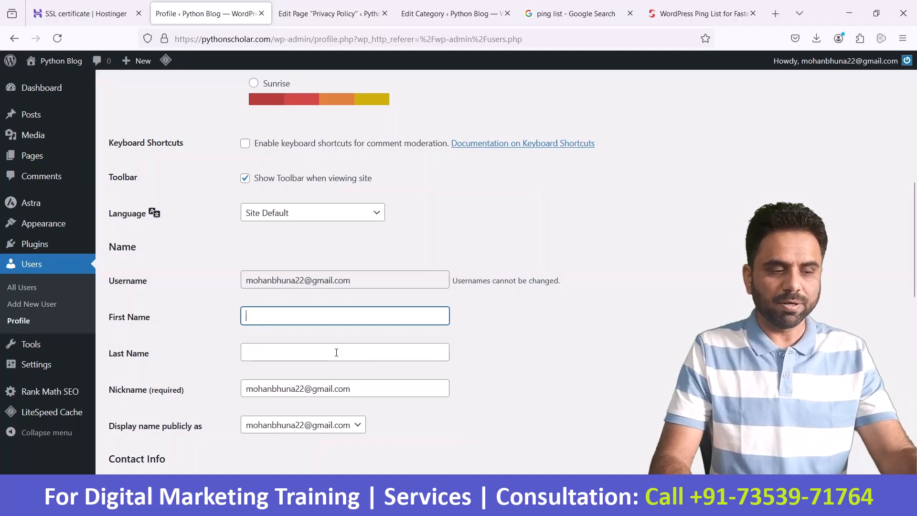
click(336, 352)
click(328, 318)
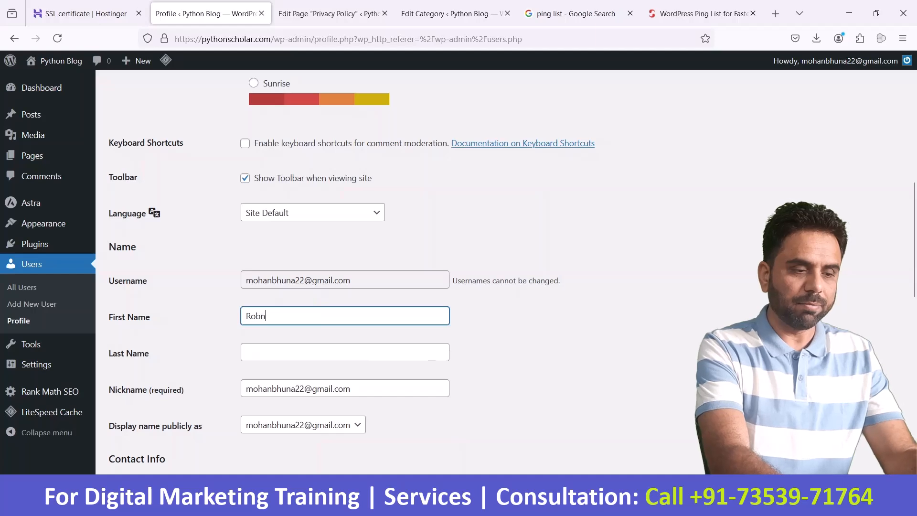
click(354, 425)
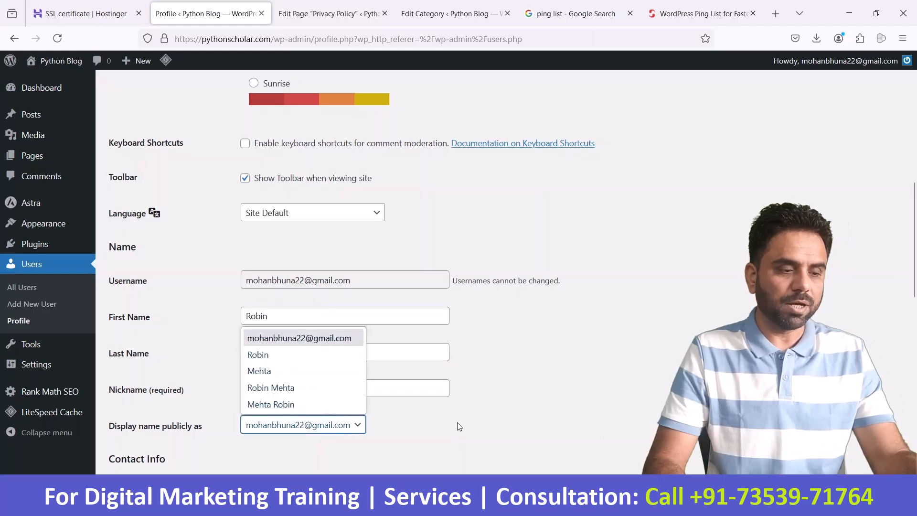
click(301, 387)
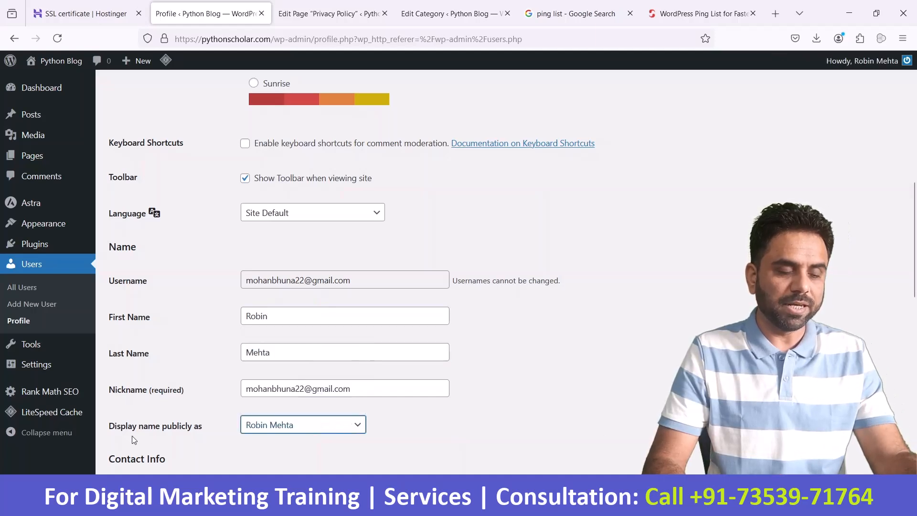
click(267, 434)
click(268, 433)
click(469, 439)
scroll(469, 439, down, 3)
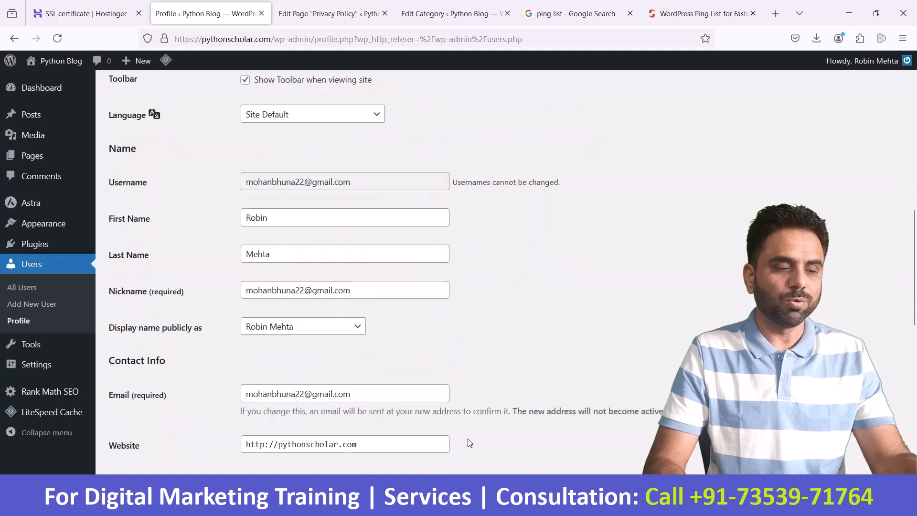
scroll(368, 341, down, 3)
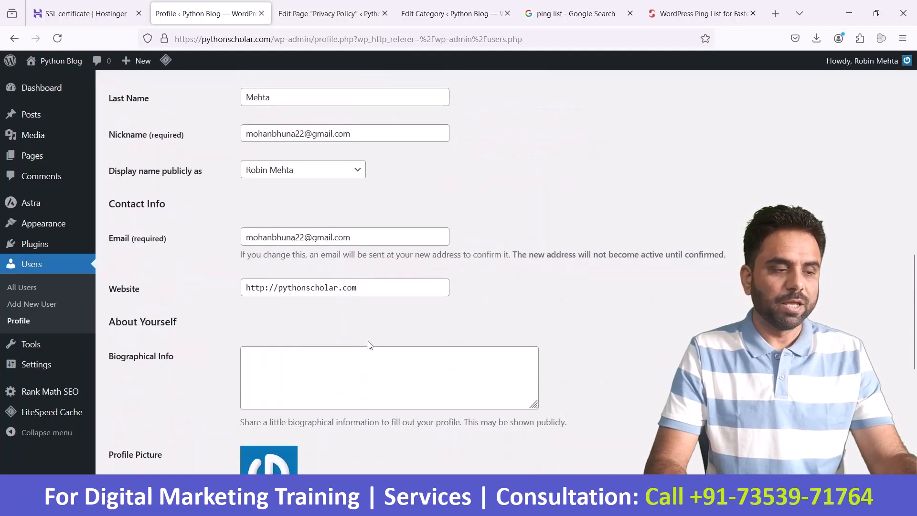
scroll(368, 342, down, 3)
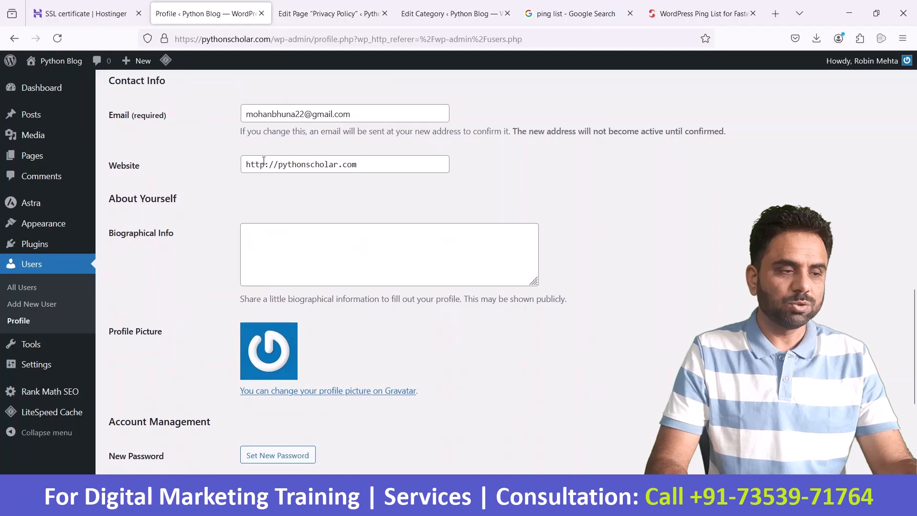
click(263, 163)
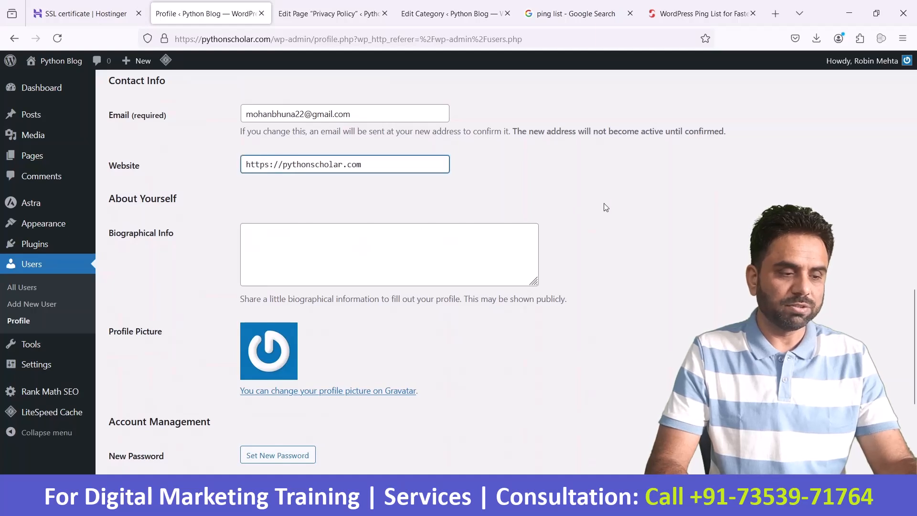
Step: View the Gravatar site used for changing the profile picture, return to the profile and review its account management options
scroll(604, 206, down, 3)
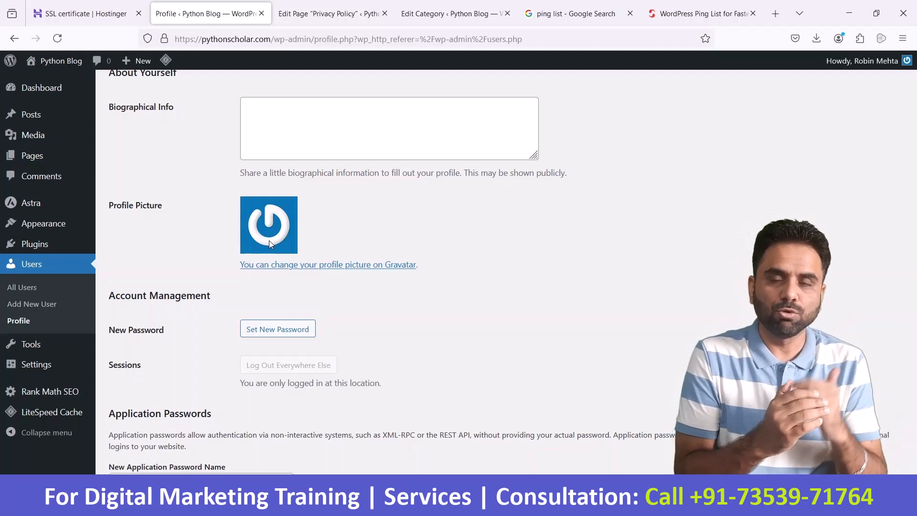
key(Tab)
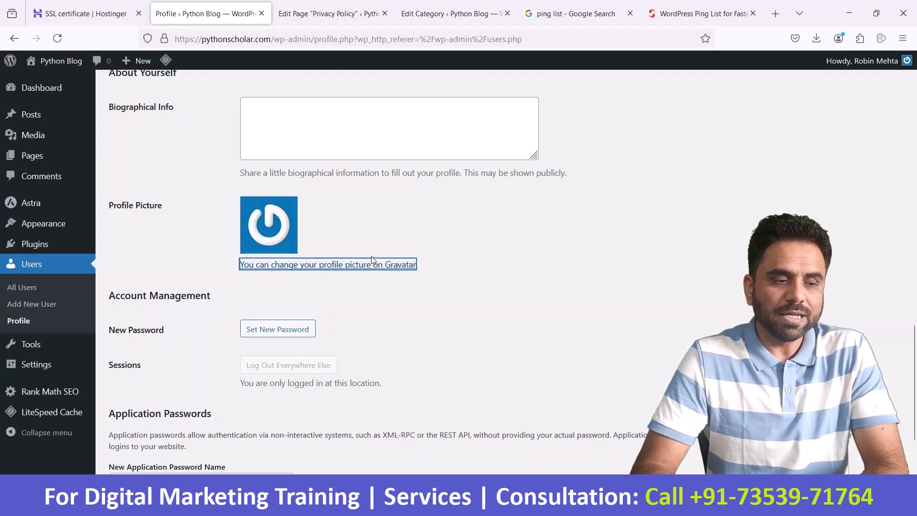
click(367, 269)
click(482, 294)
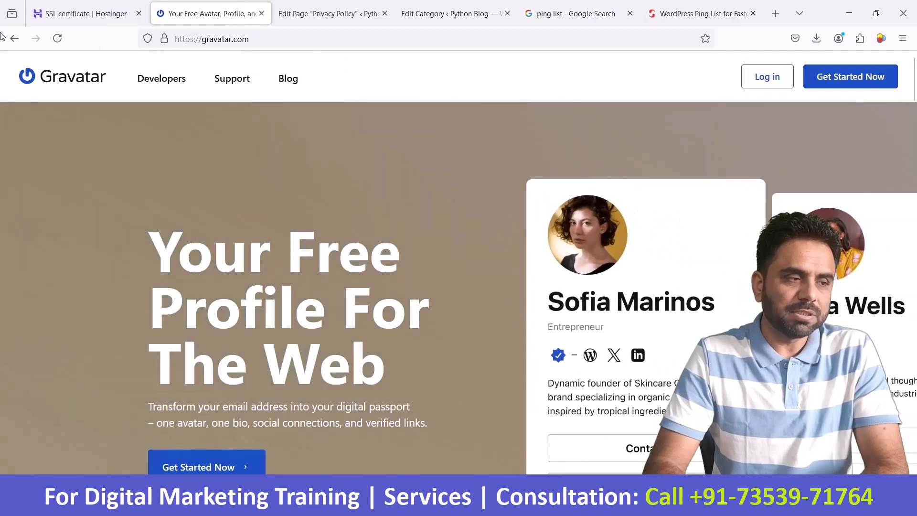
key(alt+Left)
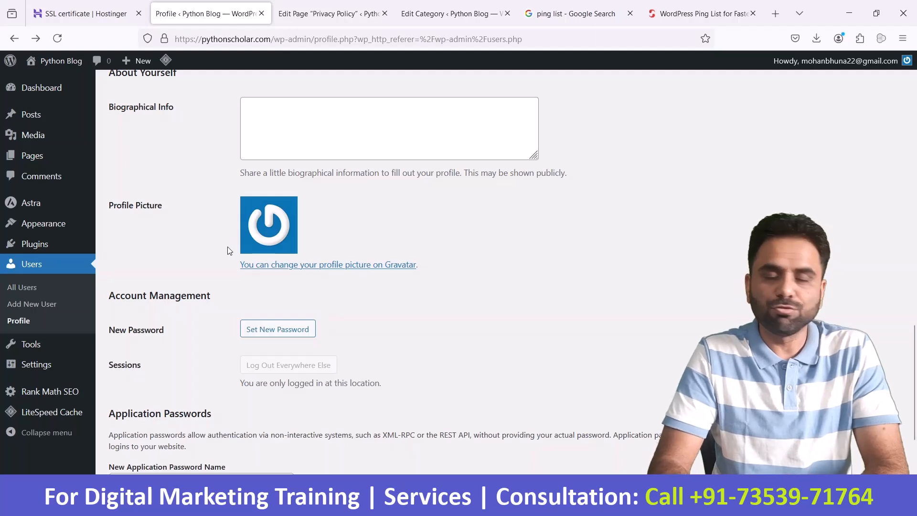
scroll(496, 281, down, 3)
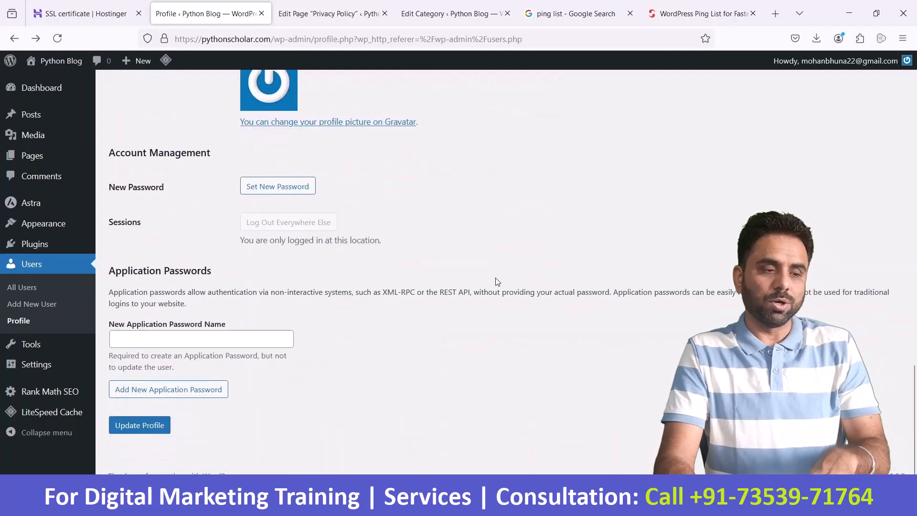